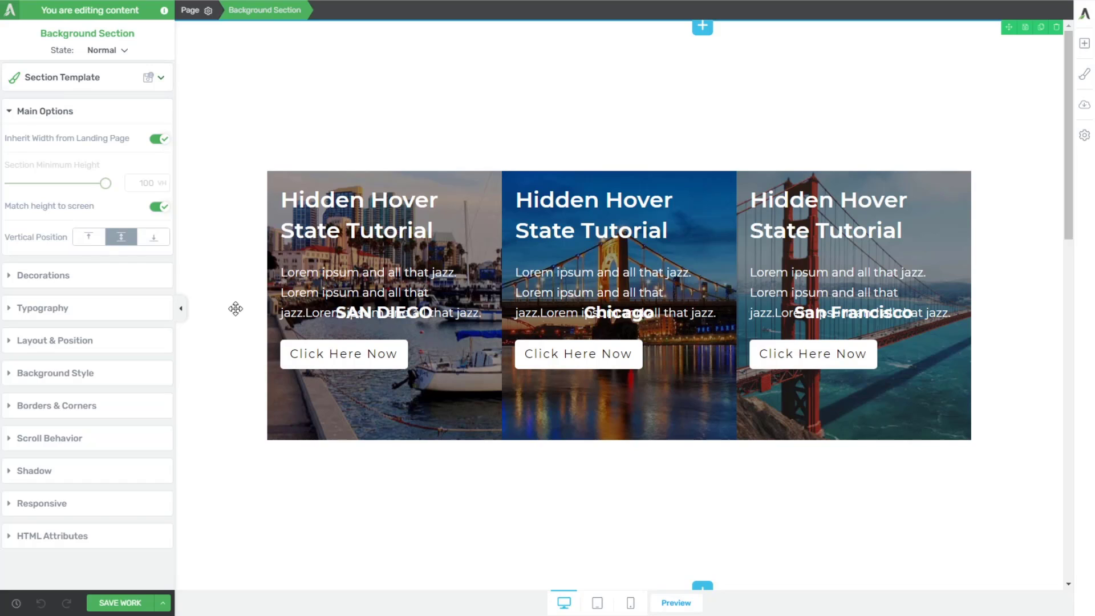
- Examine the finished San Diego card's structure, including its columns, heading text, and the content box's background style and HTML attributes
click(491, 180)
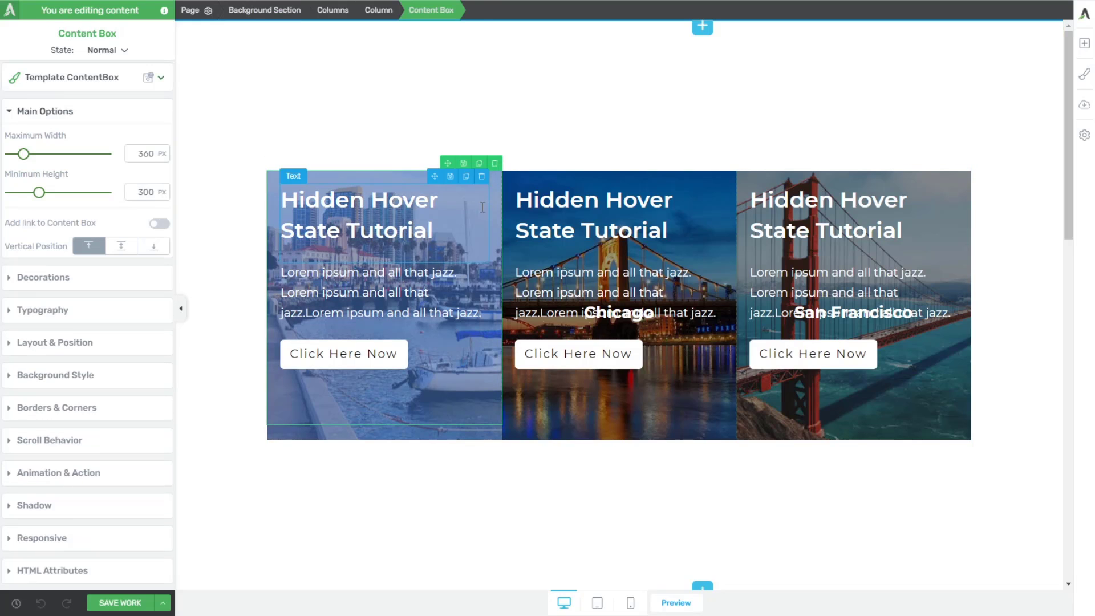
click(340, 18)
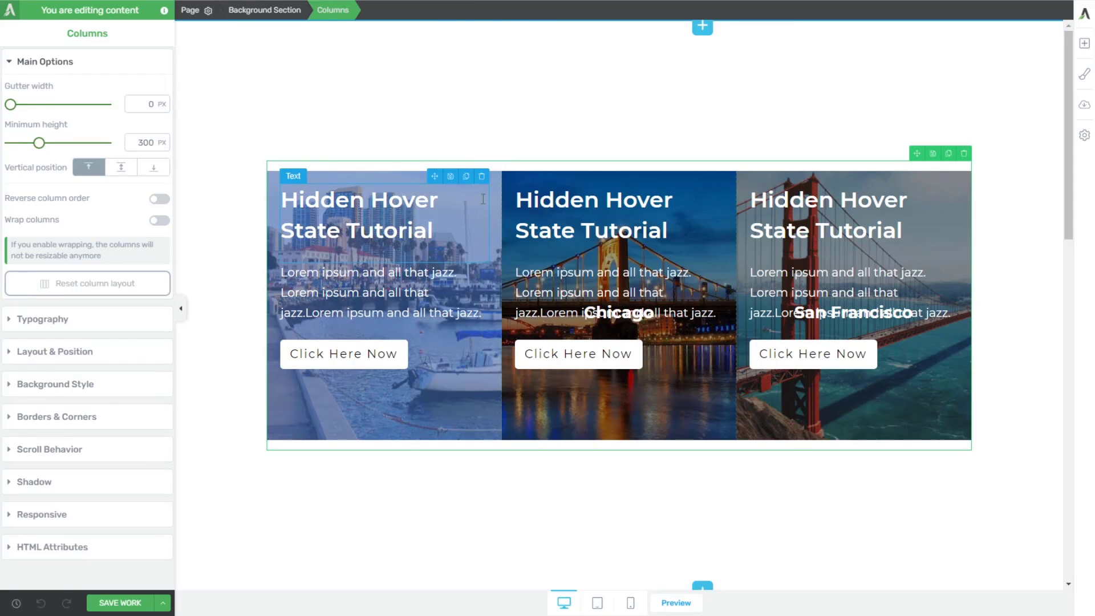
click(489, 206)
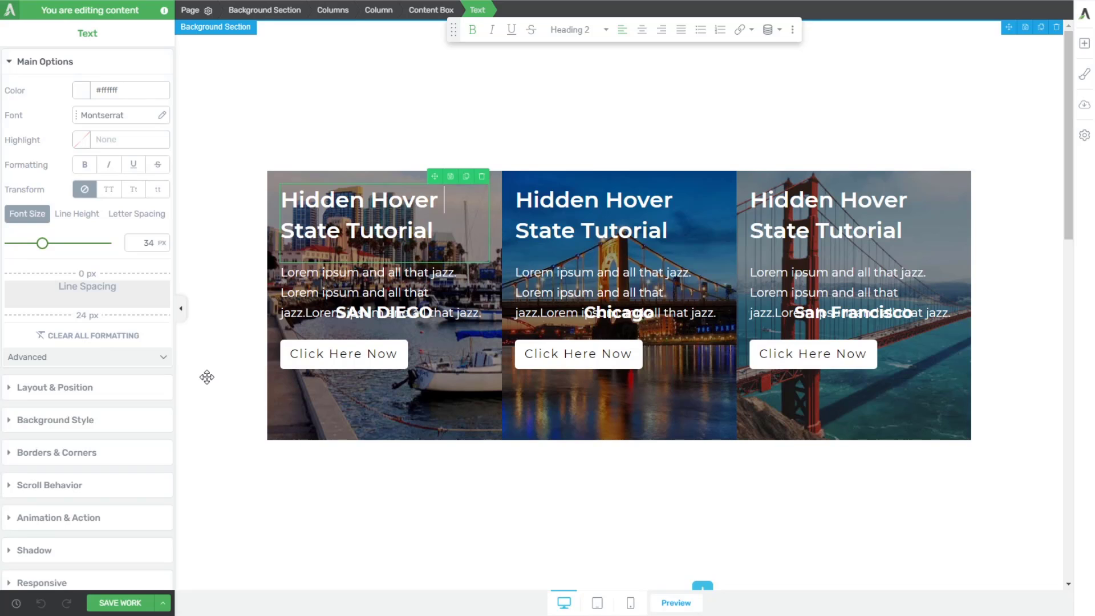
click(430, 17)
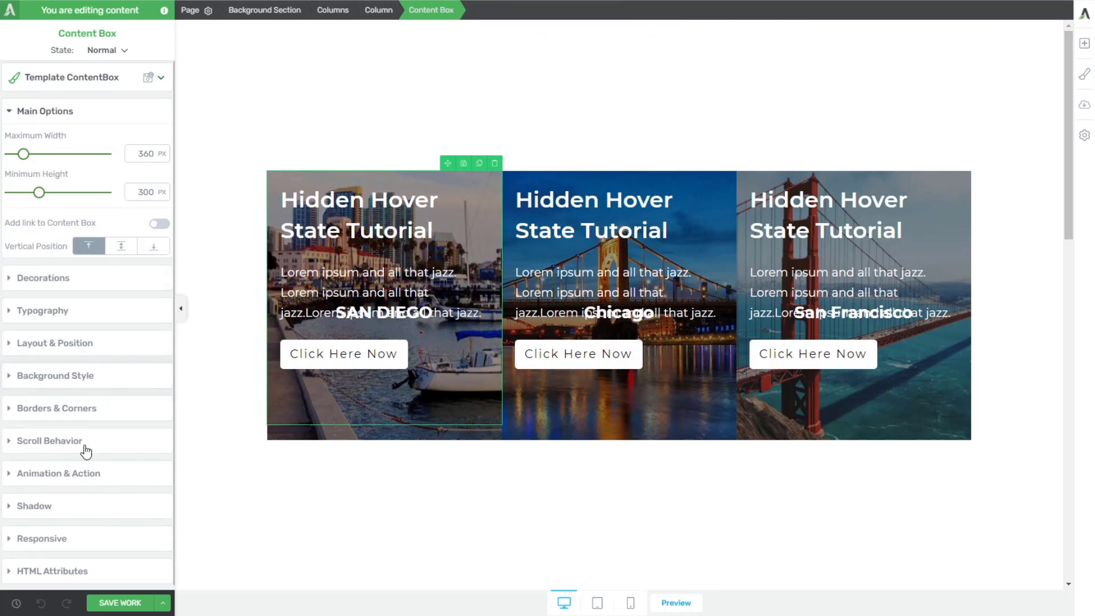
click(45, 377)
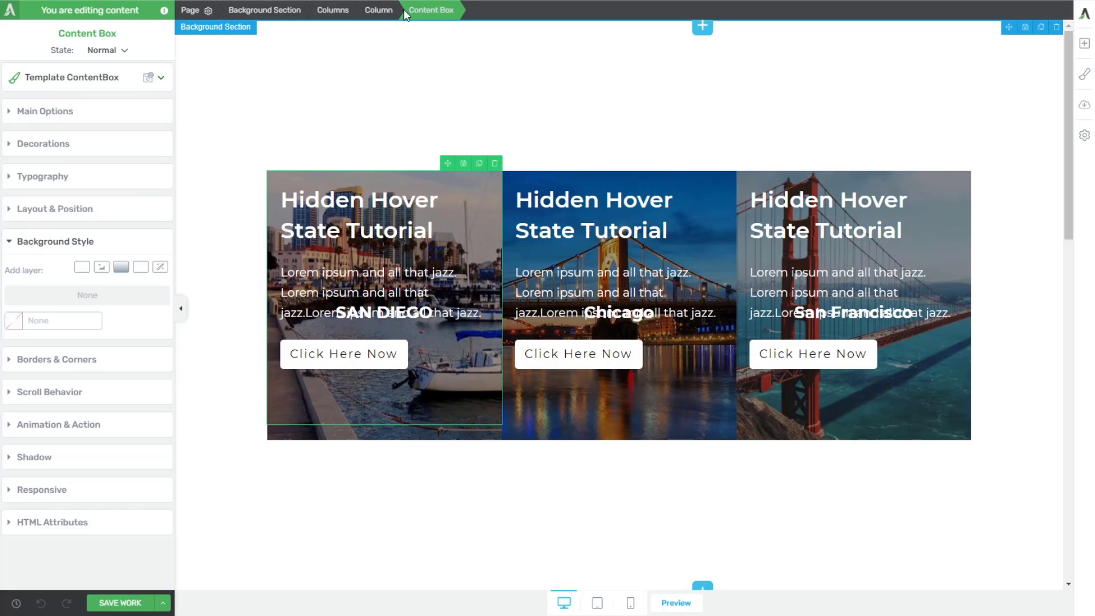
click(73, 525)
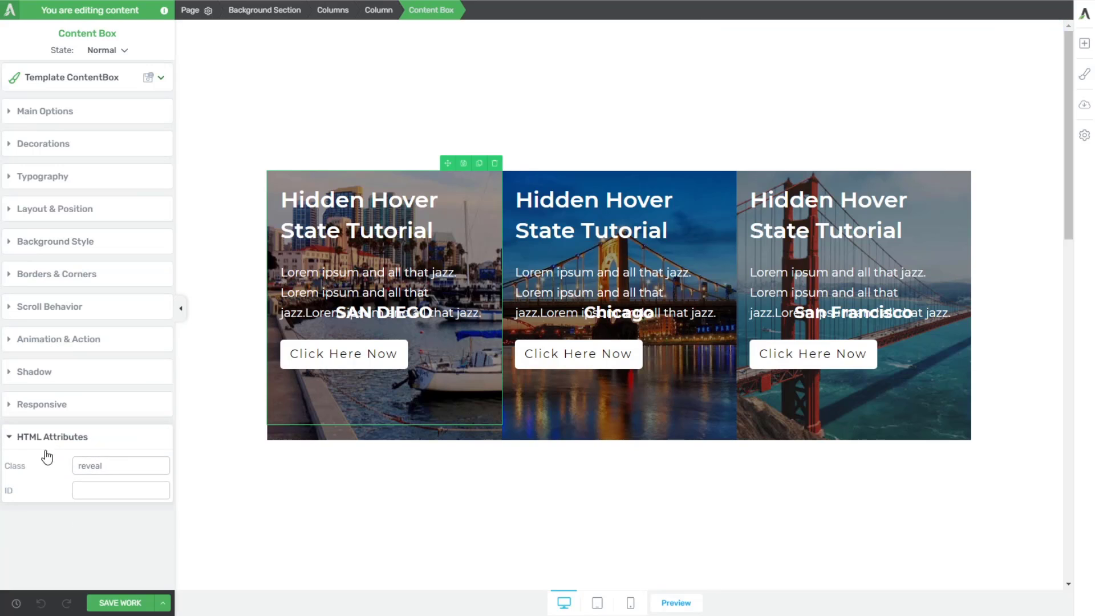
- Inspect the San Diego column's background layers in both the Normal and Hover states
click(383, 11)
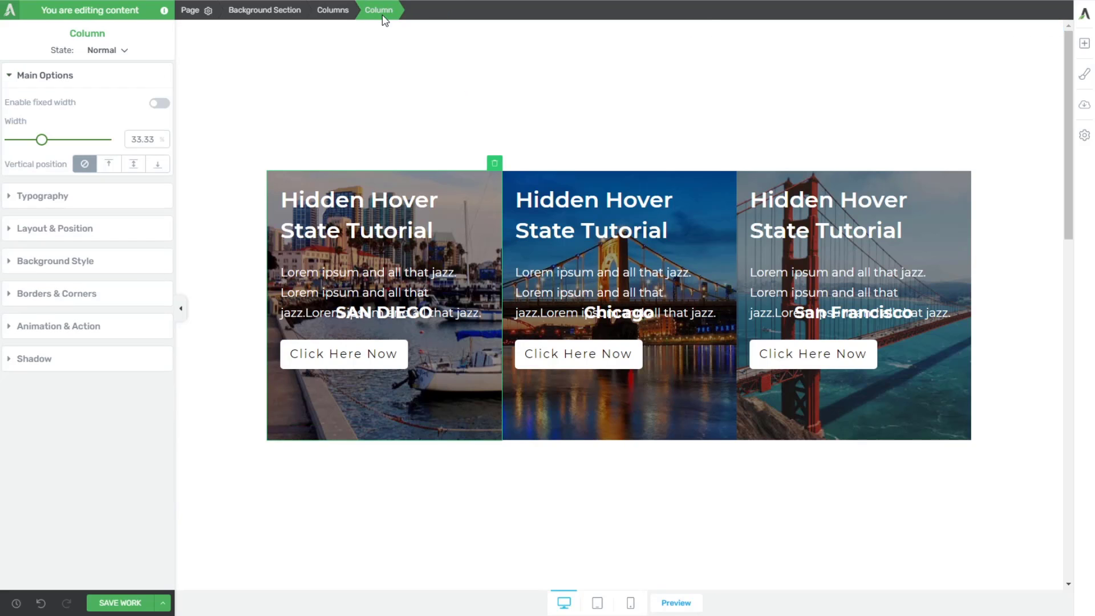
click(69, 261)
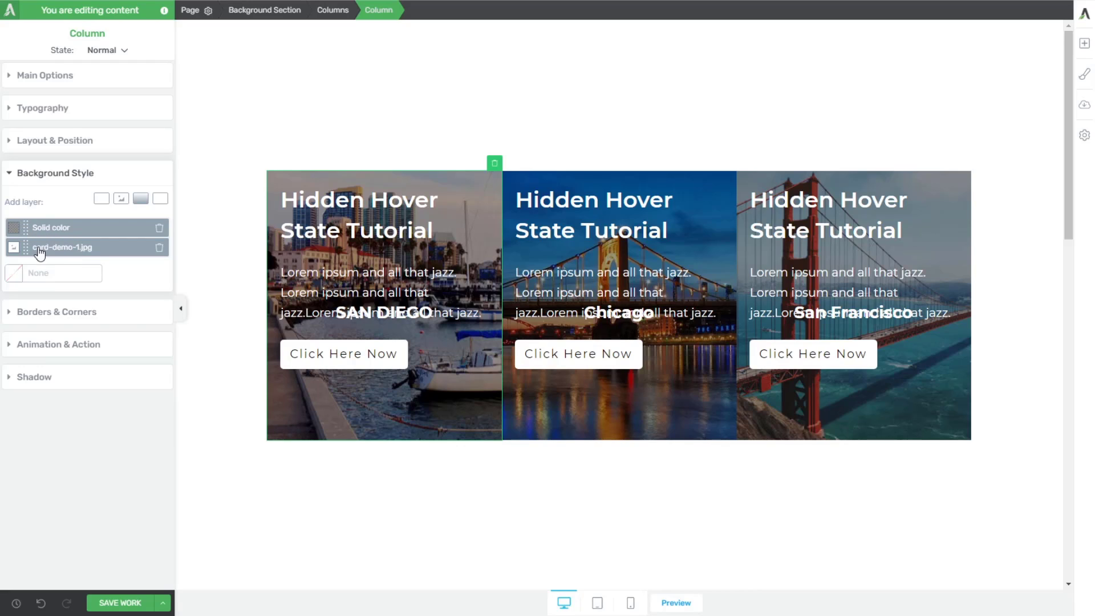
click(117, 50)
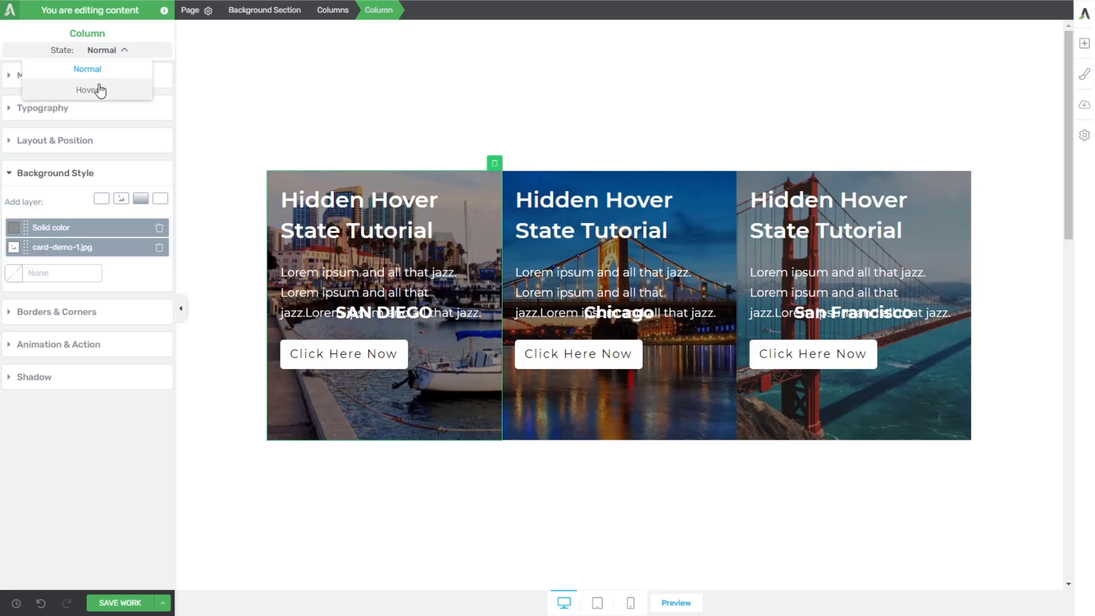
click(100, 90)
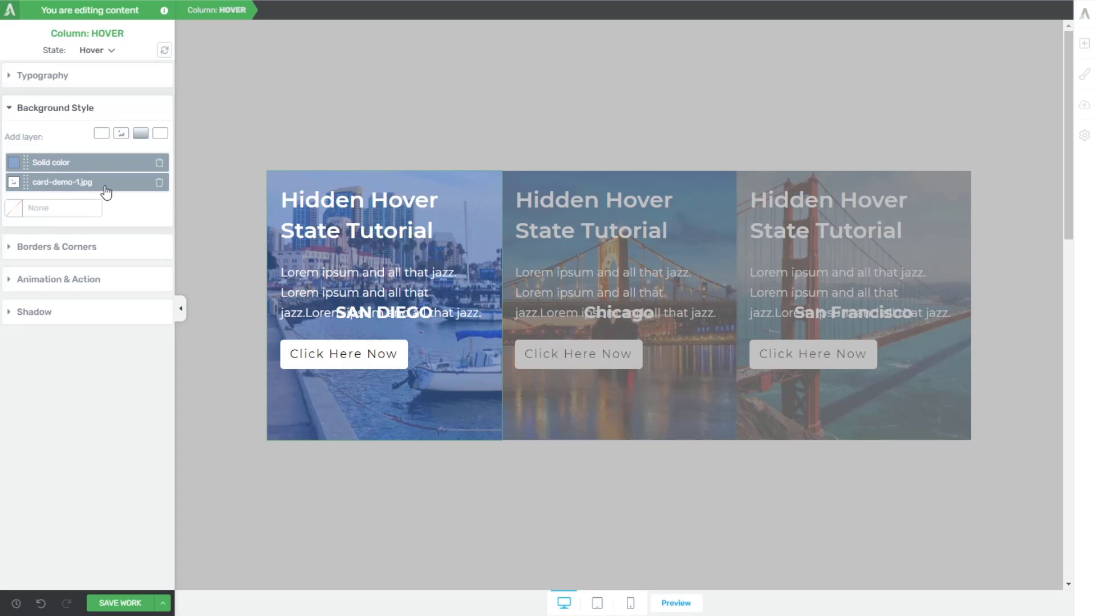
click(95, 51)
click(92, 68)
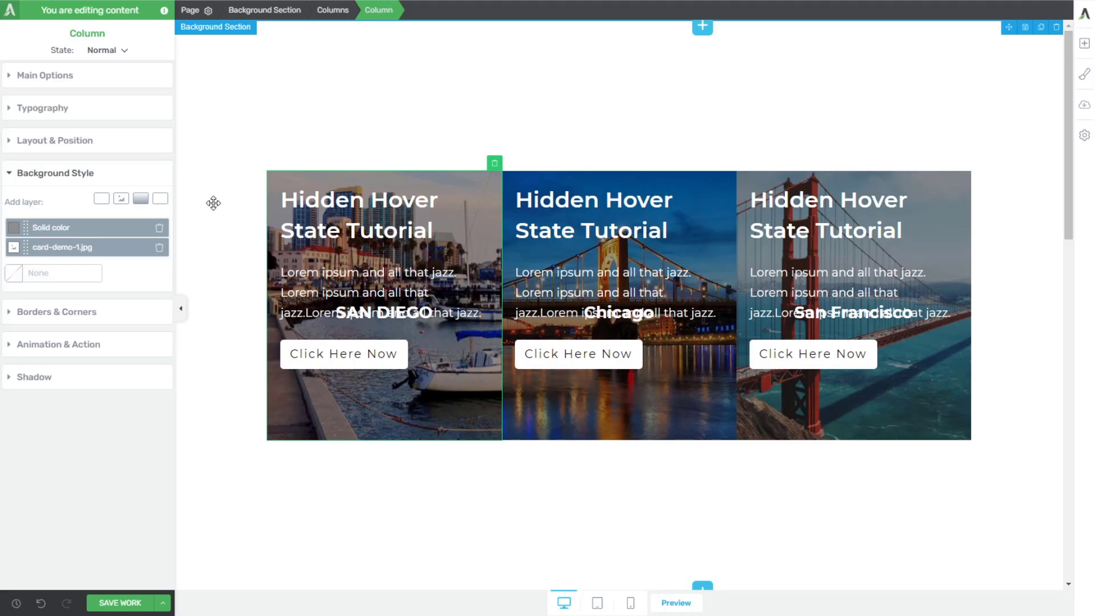
- Insert a three-column layout into the empty background section below the finished cards
scroll(240, 245, down, 8)
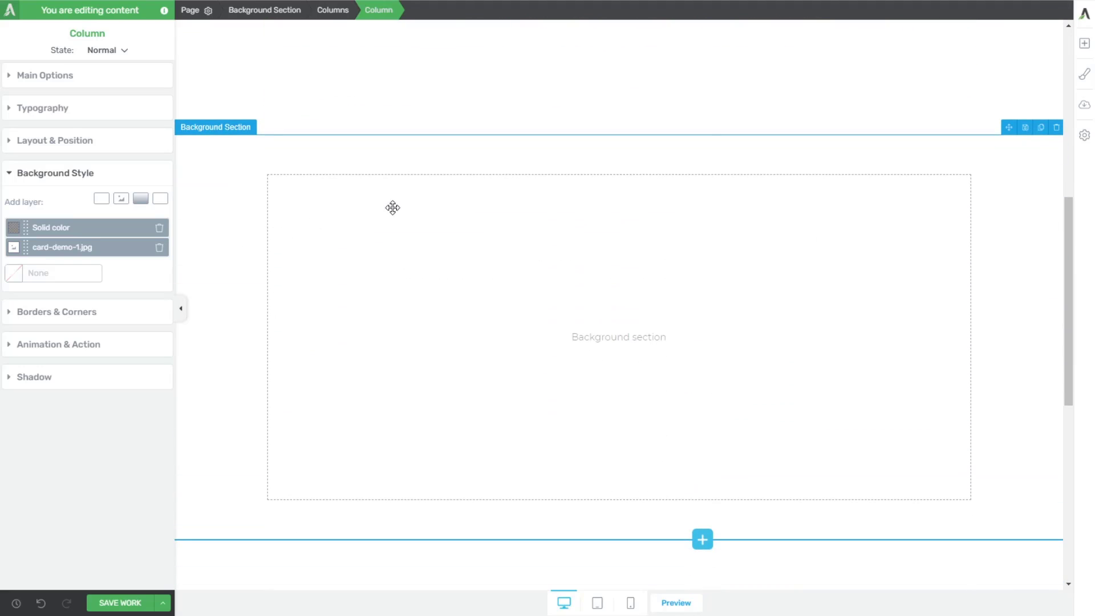
click(1085, 54)
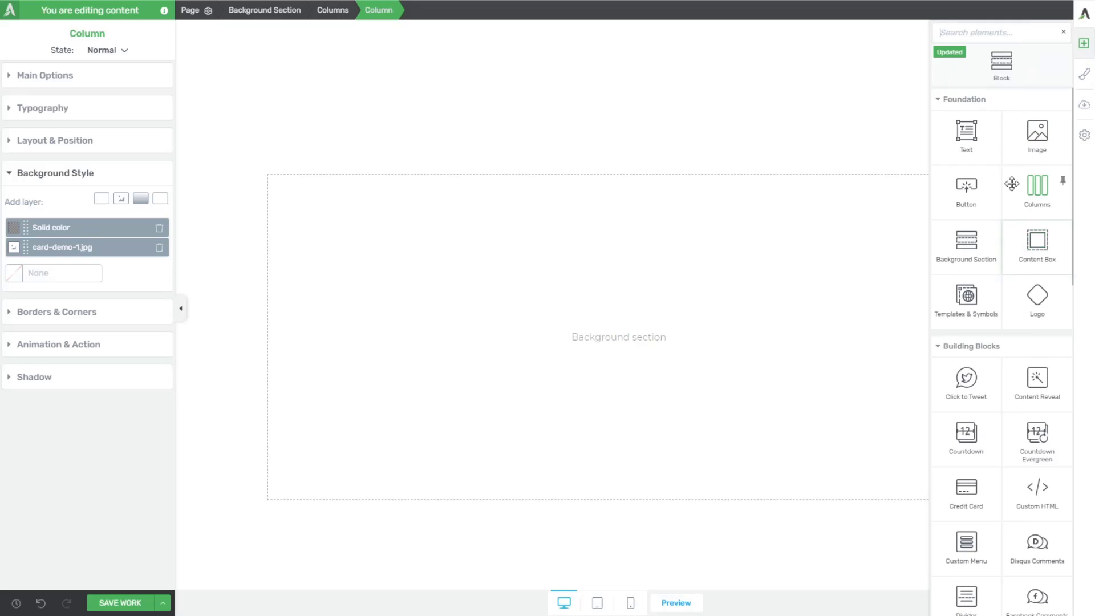
drag(1026, 186, 713, 305)
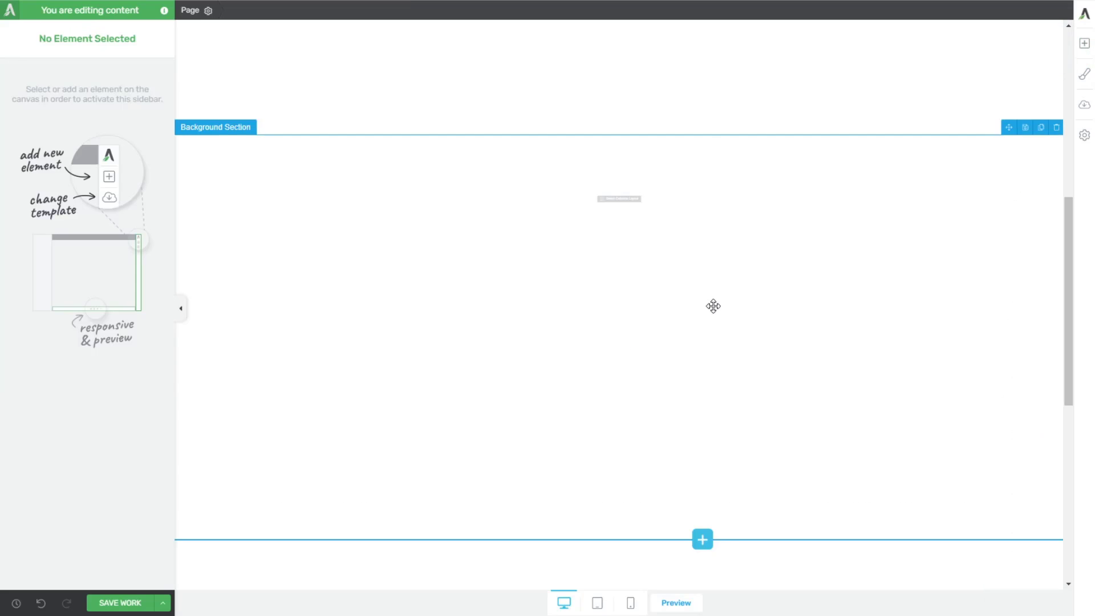
click(616, 196)
click(626, 234)
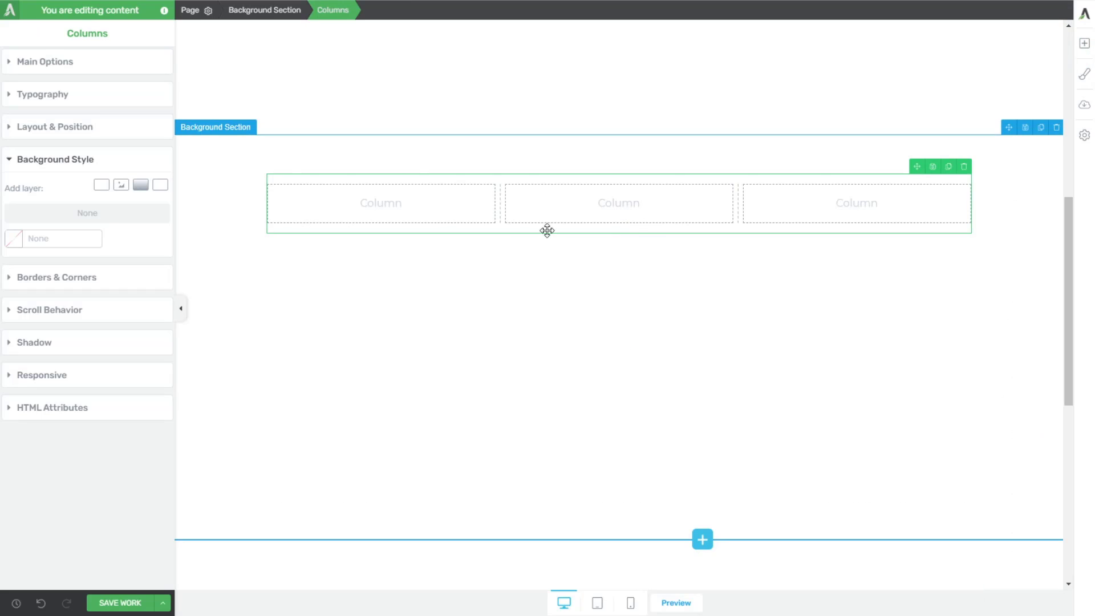
- Set the gutter width of the new columns to 0 px
click(44, 61)
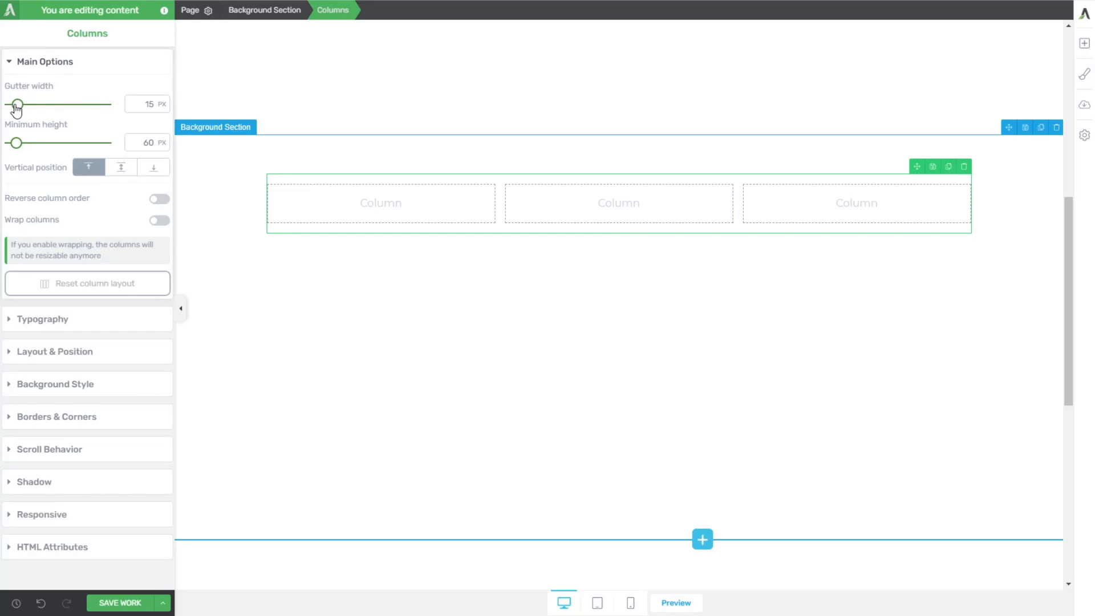
drag(17, 105, 1, 109)
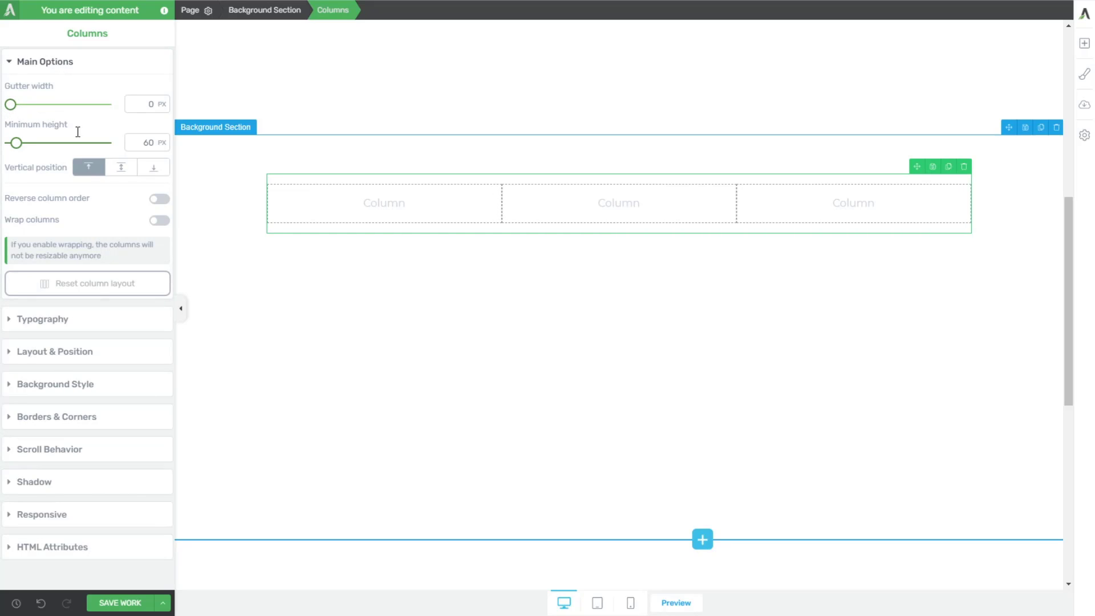
click(1087, 49)
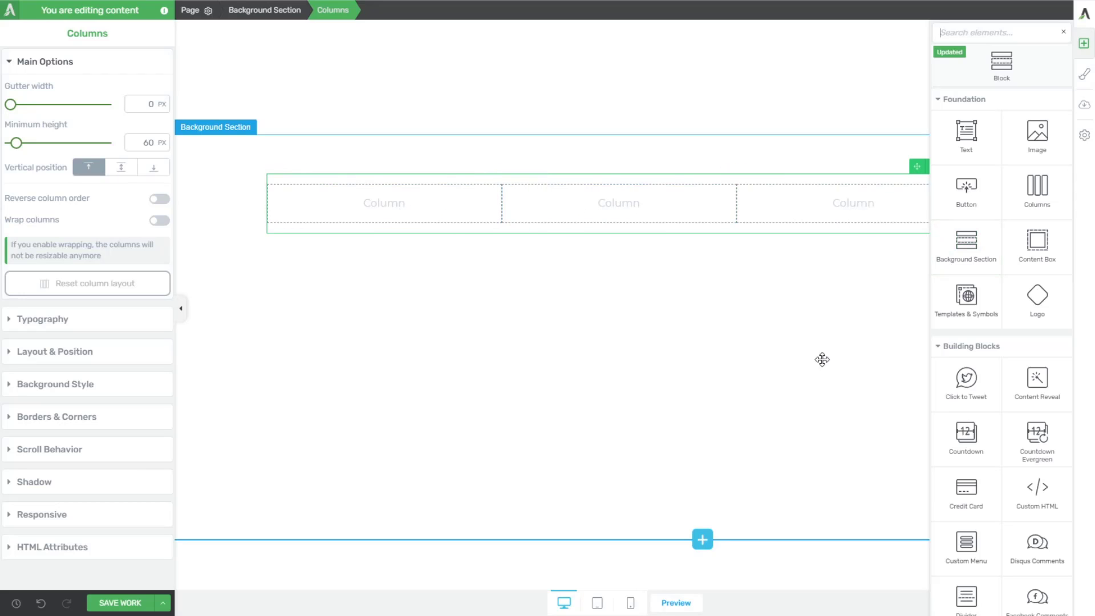
click(725, 368)
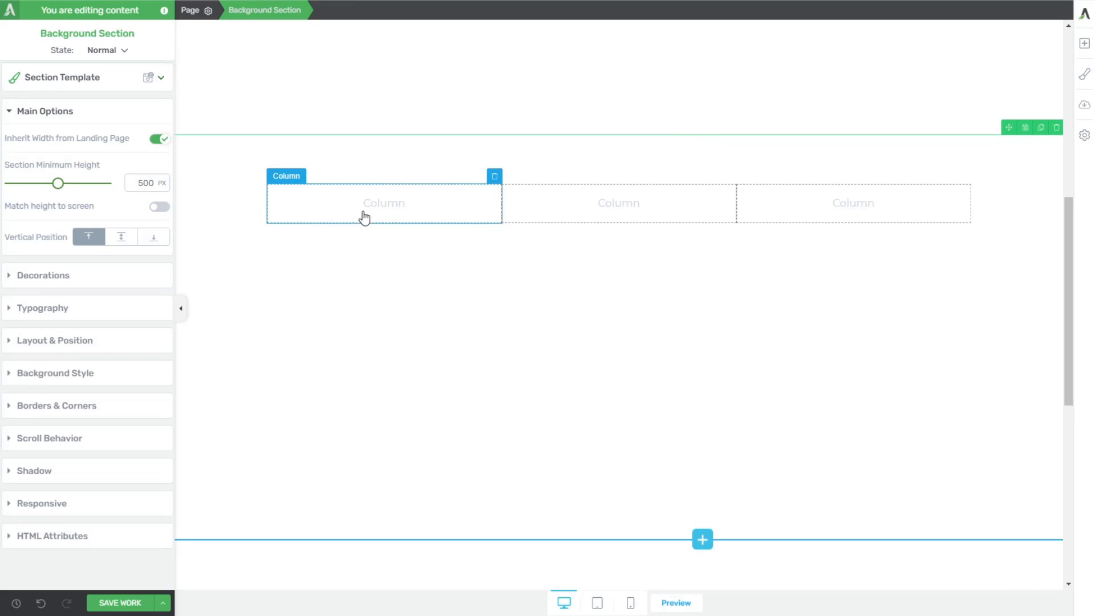
- Apply the harbour photo card-demo-1.jpg as a Cover background image to the first new column
click(396, 208)
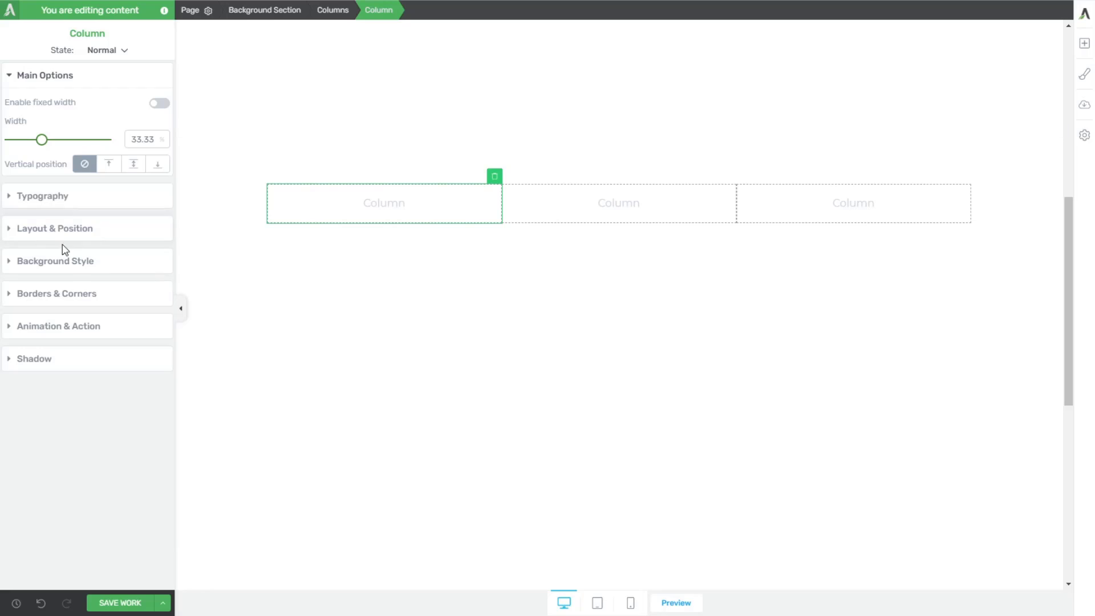
click(73, 261)
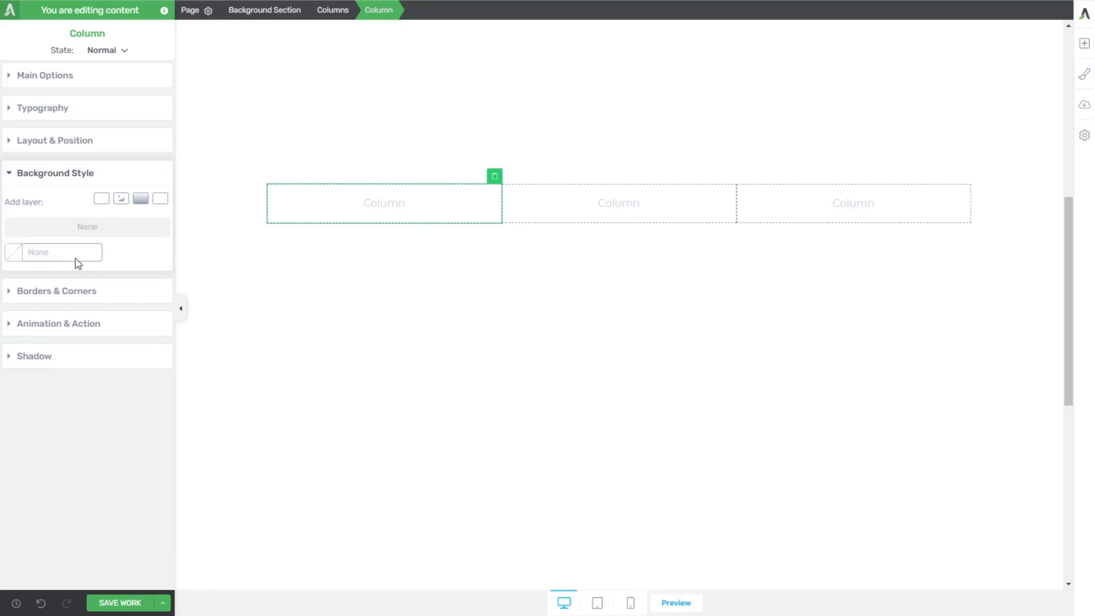
click(120, 199)
click(147, 255)
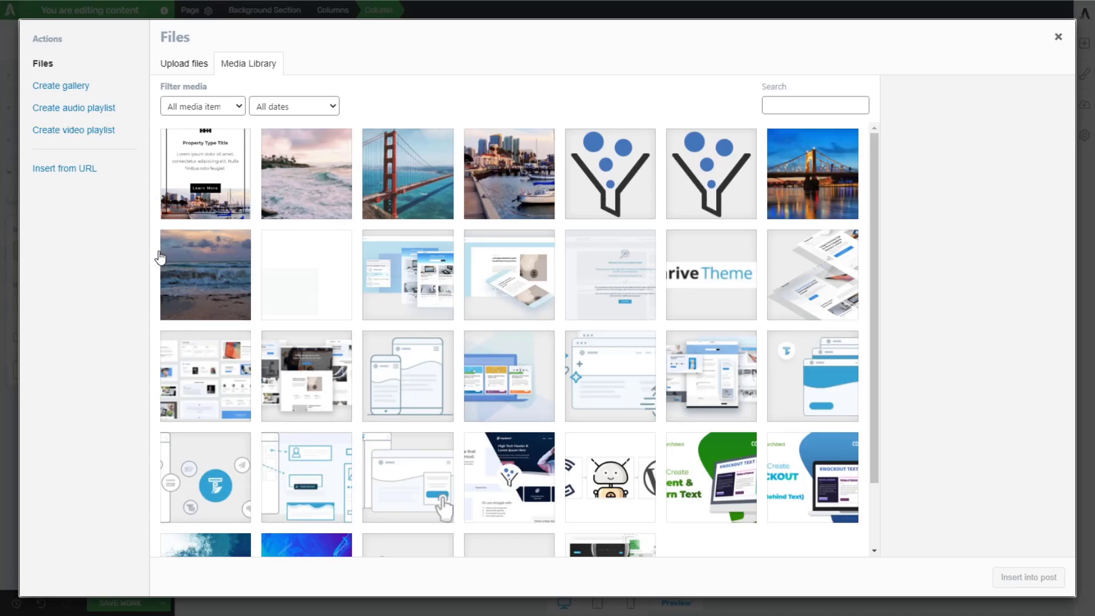
click(465, 181)
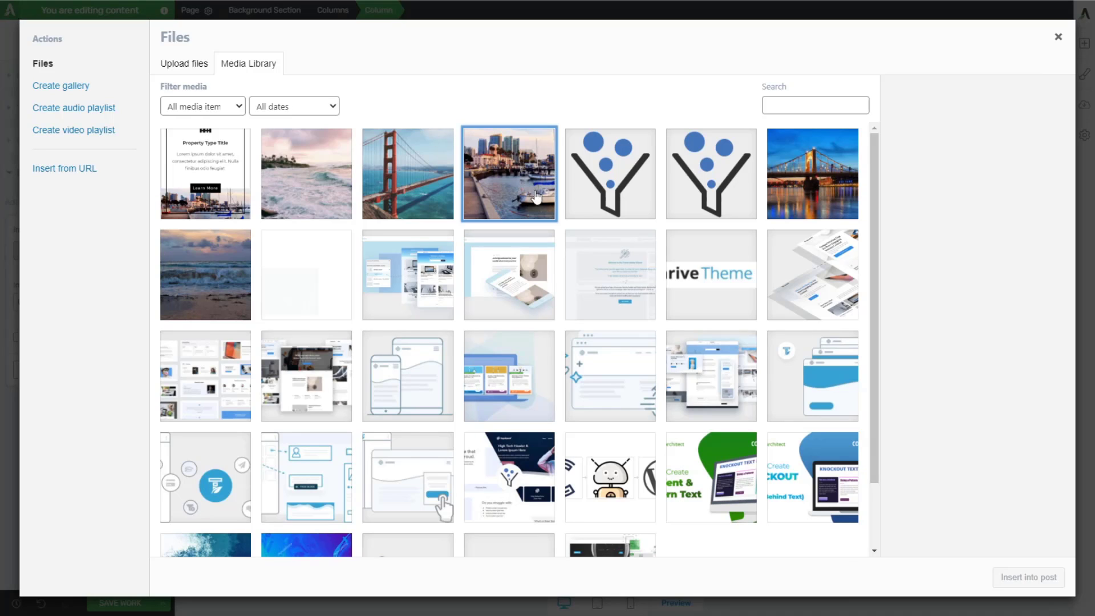
click(1027, 577)
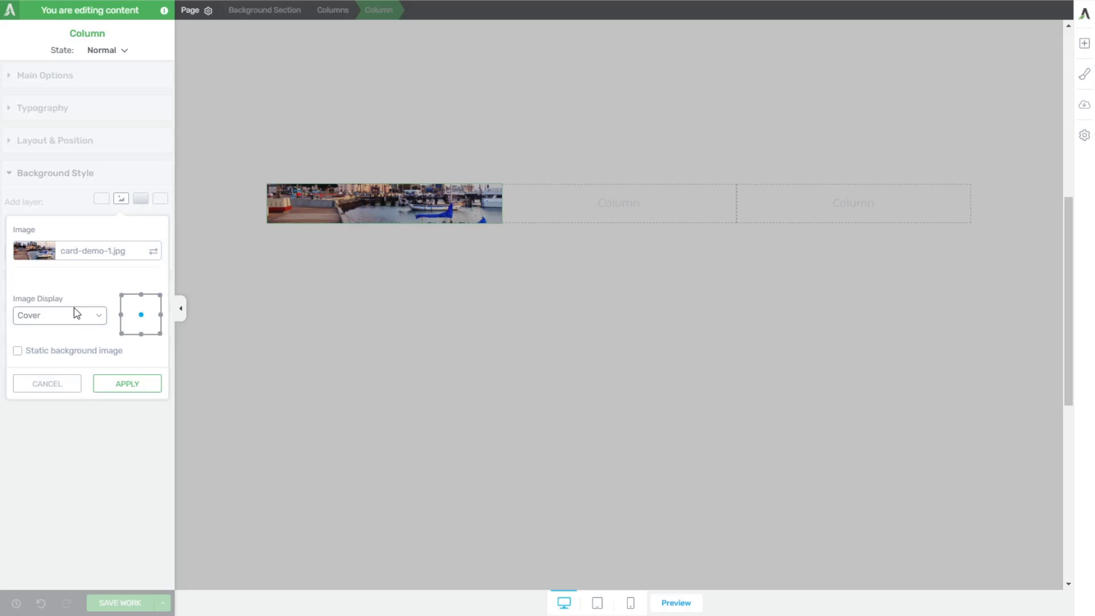
click(124, 384)
- Set the minimum height of the new column layout to 350 px
click(373, 220)
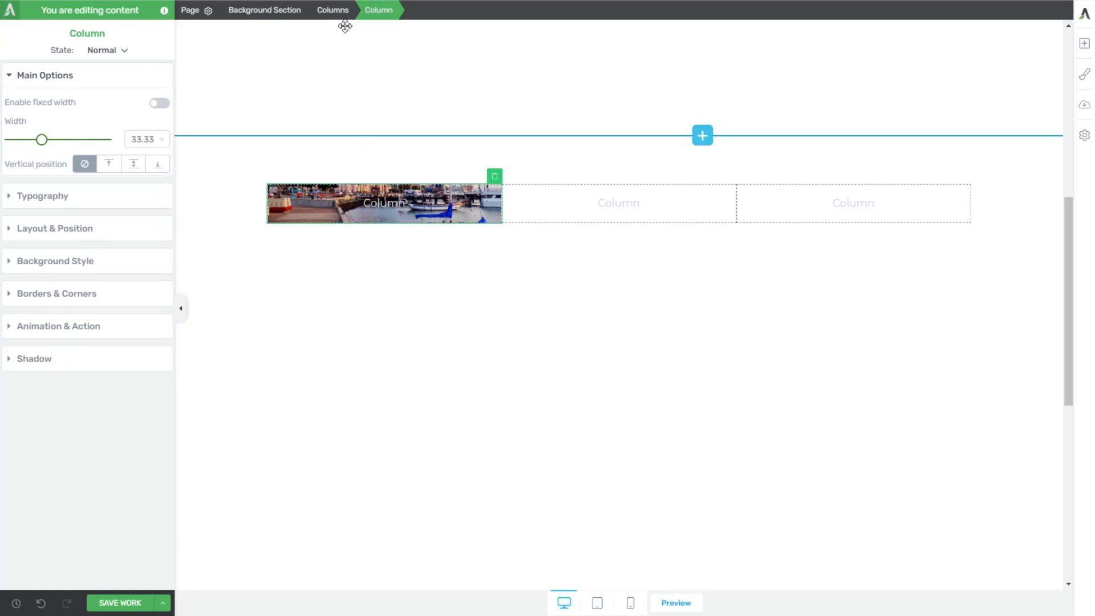
click(335, 10)
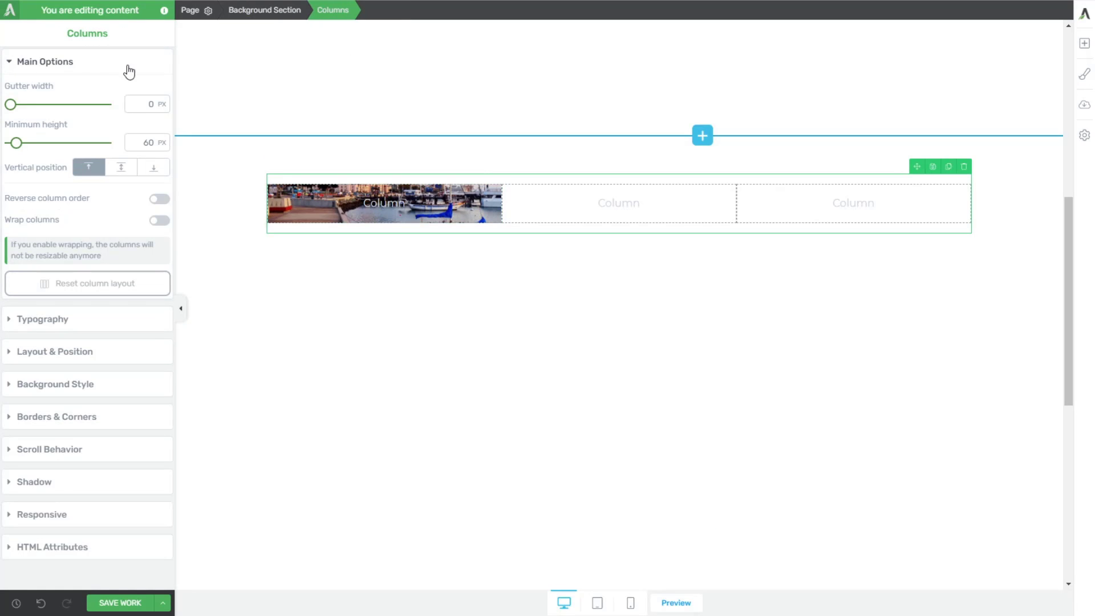
drag(16, 143, 45, 149)
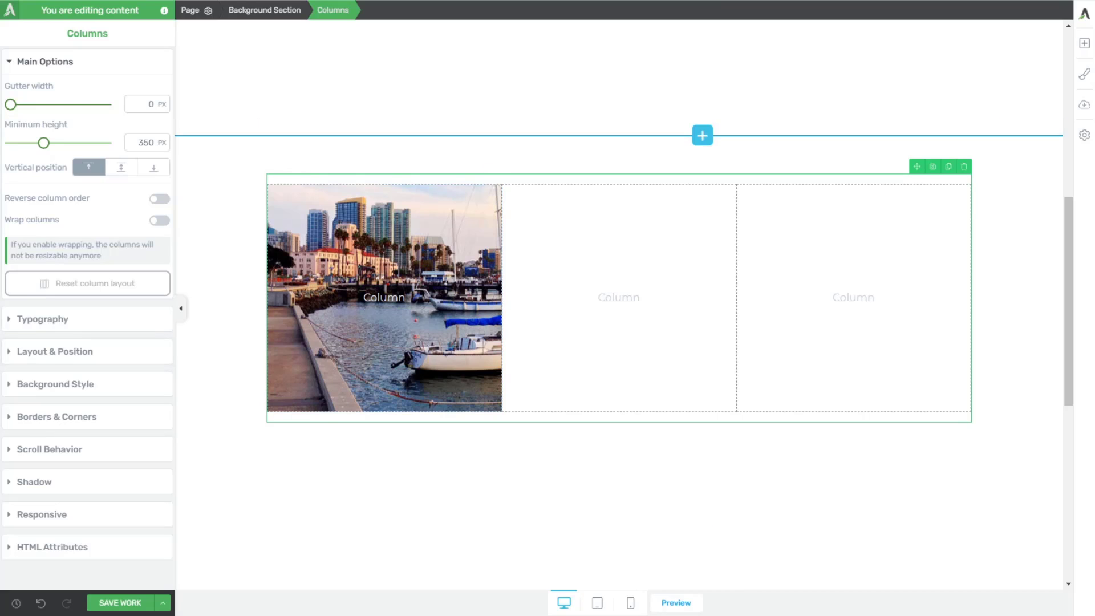
- Add a content box inside the first column, over the harbour background image
click(1085, 45)
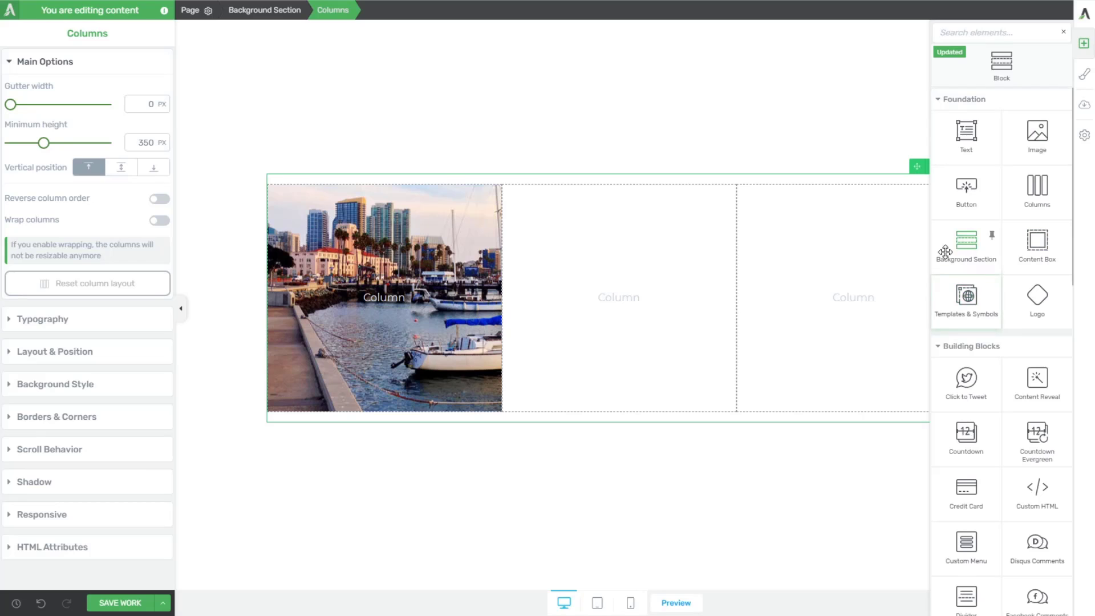
mouse_move(1049, 240)
mouse_down()
mouse_move(1012, 259)
mouse_move(352, 311)
mouse_up()
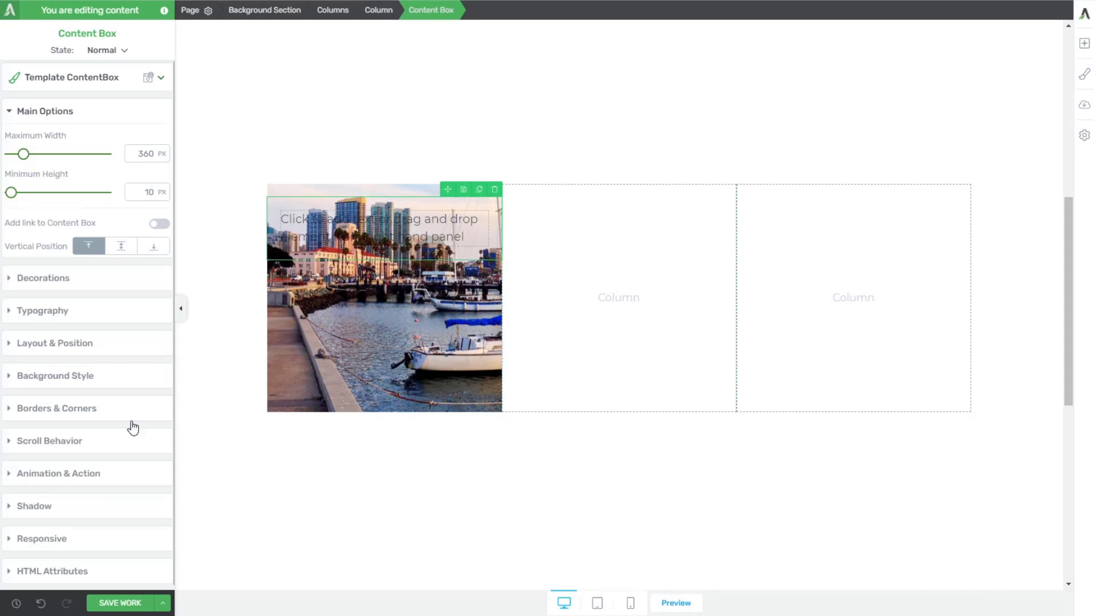
- Set the content box's top and bottom margins to 0 px and its linked padding to 40 px on all sides
click(53, 349)
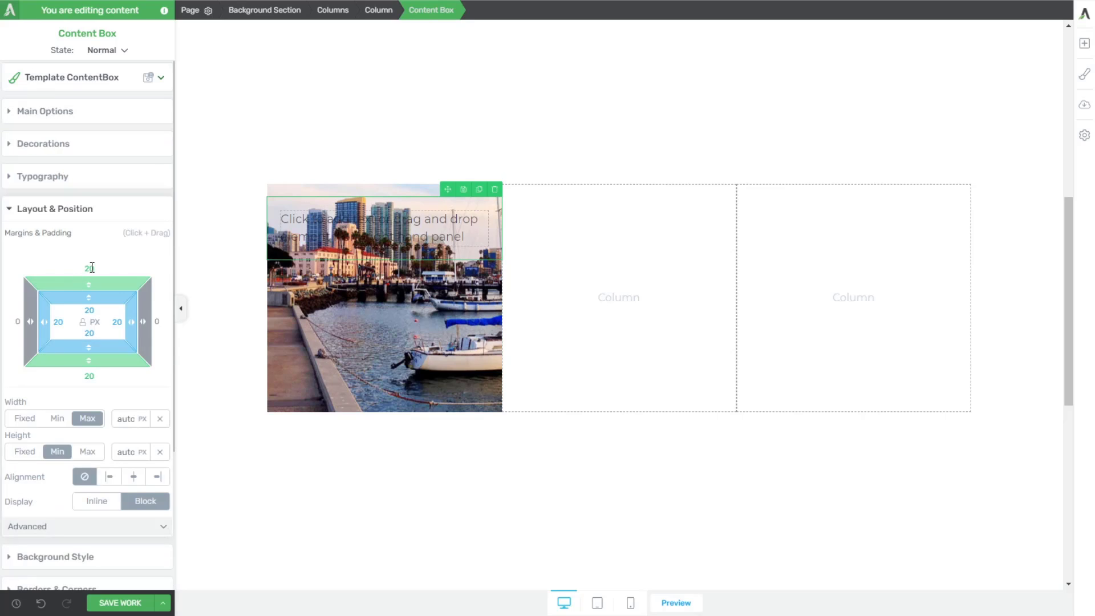
click(89, 267)
text(0)
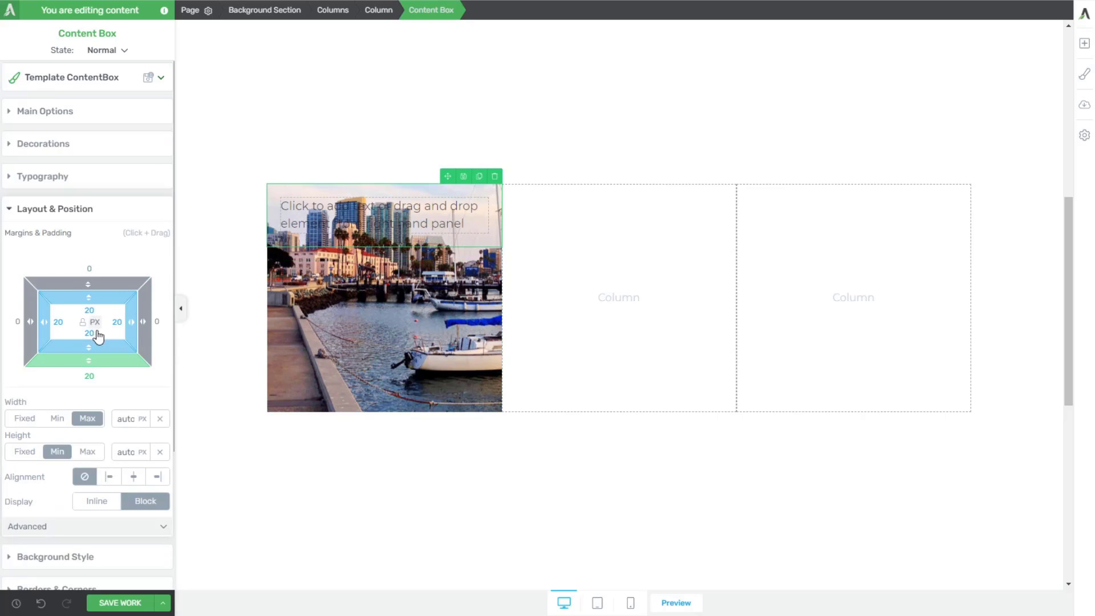
click(90, 375)
text(0)
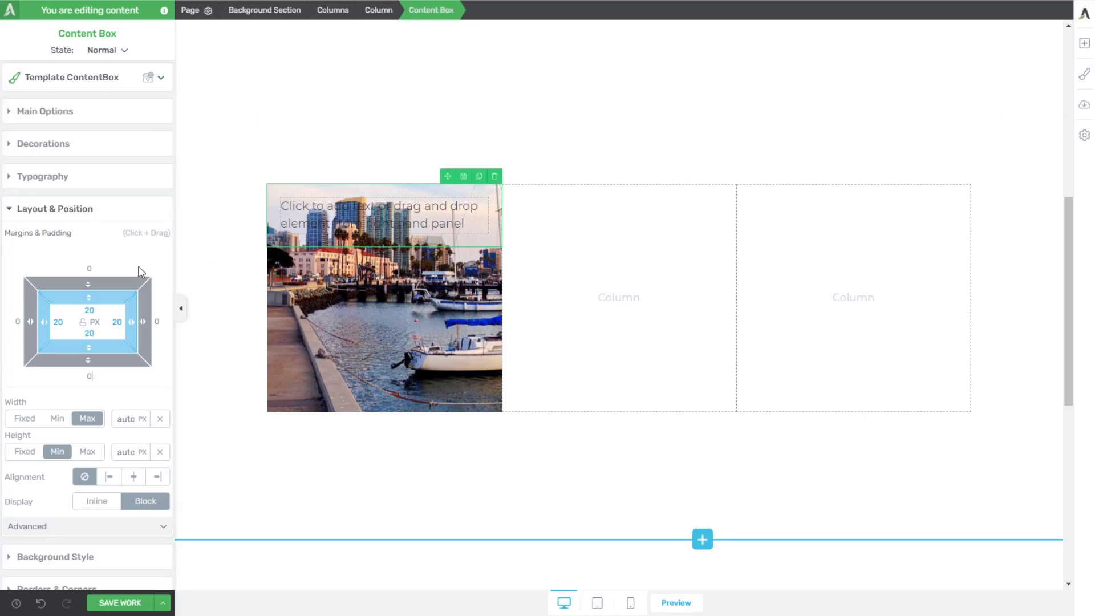
click(83, 322)
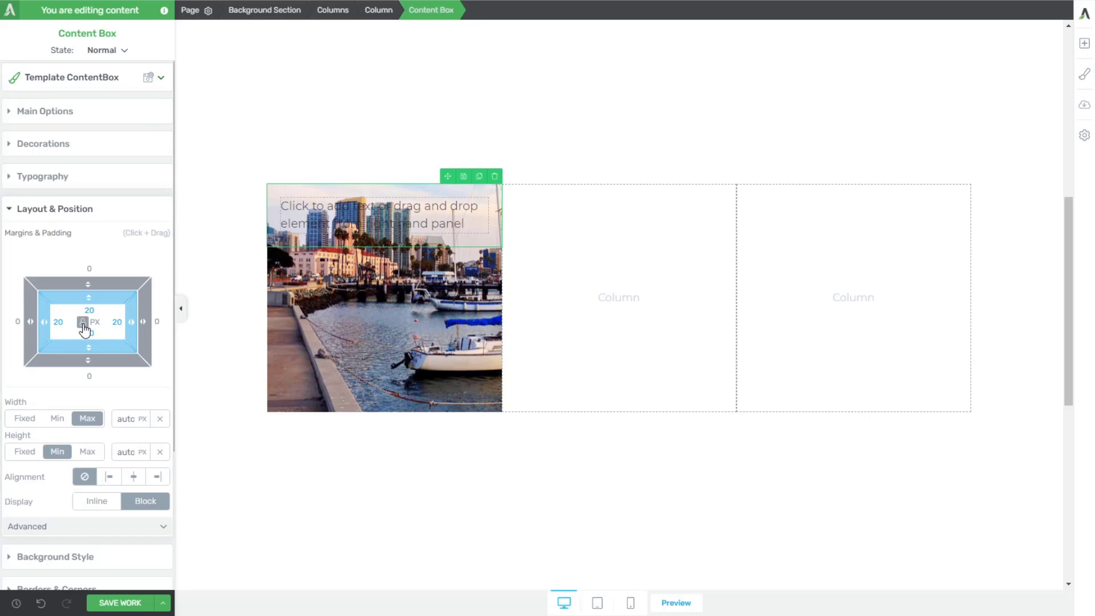
text(40)
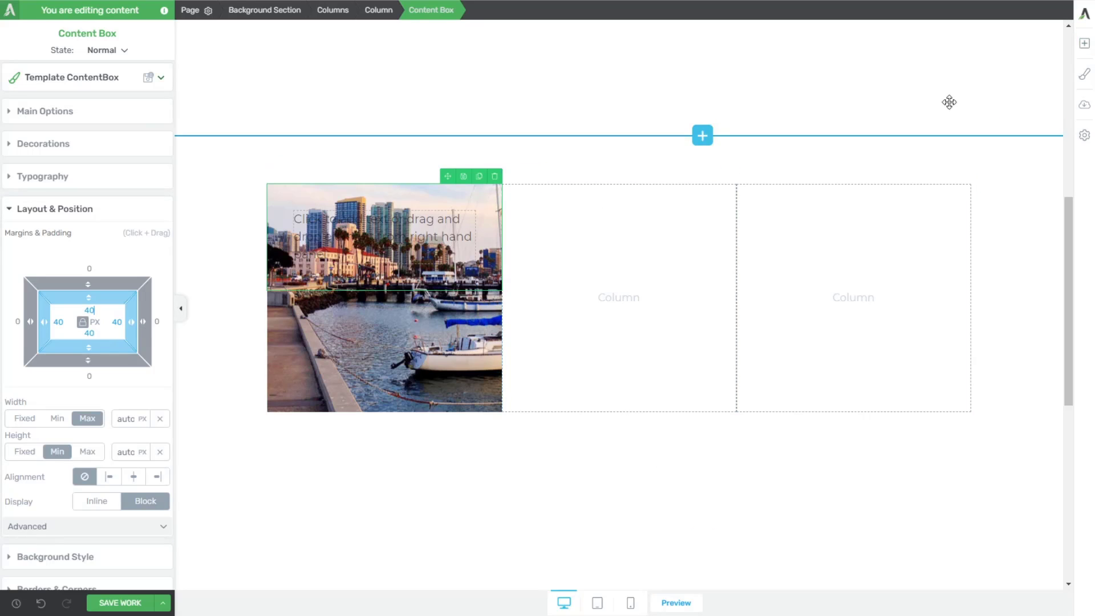
- Add a text element inside the first column's content box reading "REVEALED TEXT HEADLINE"
click(1084, 44)
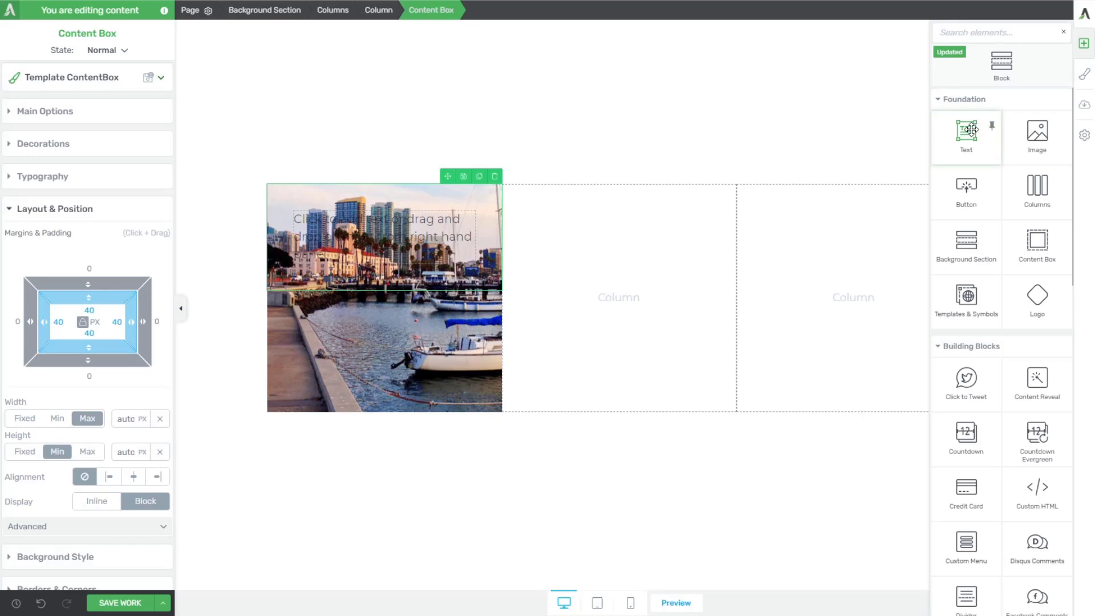
drag(972, 130, 382, 228)
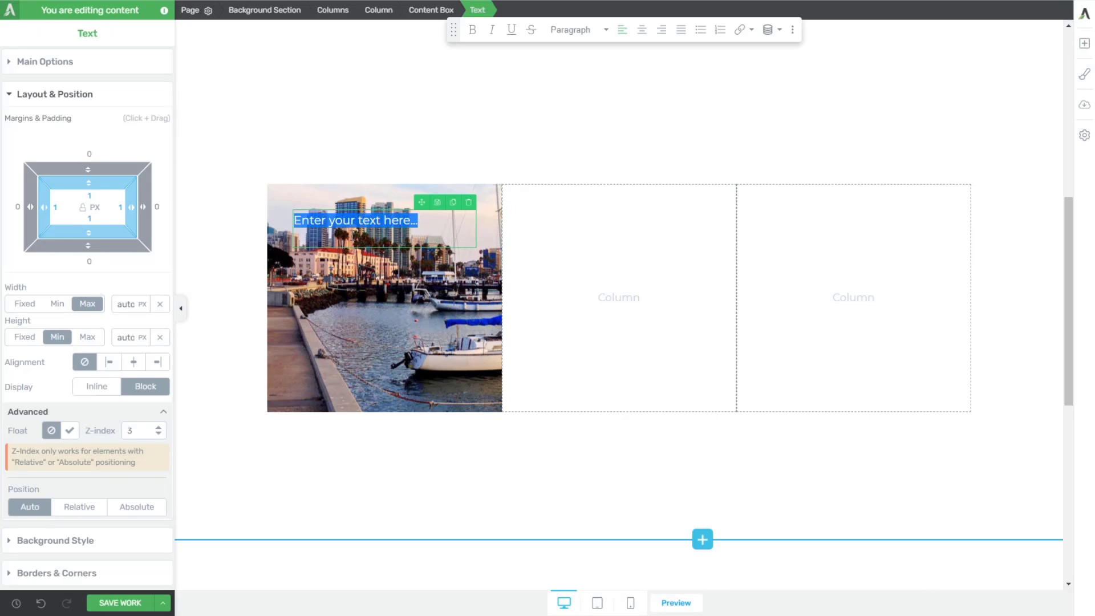
text(REVEALED TEXT HE)
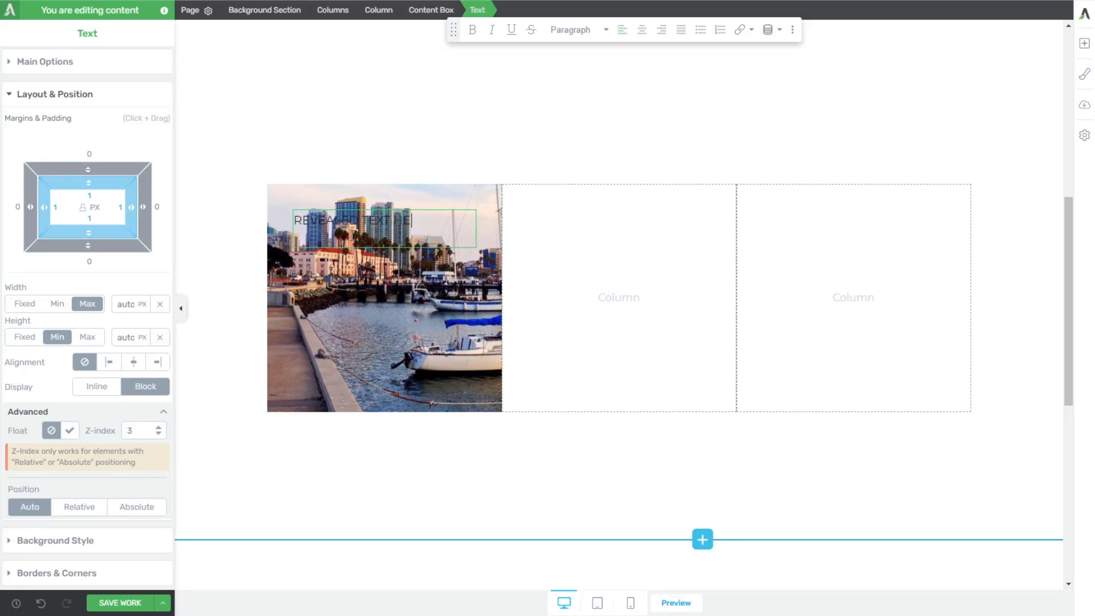
text(ADLINE)
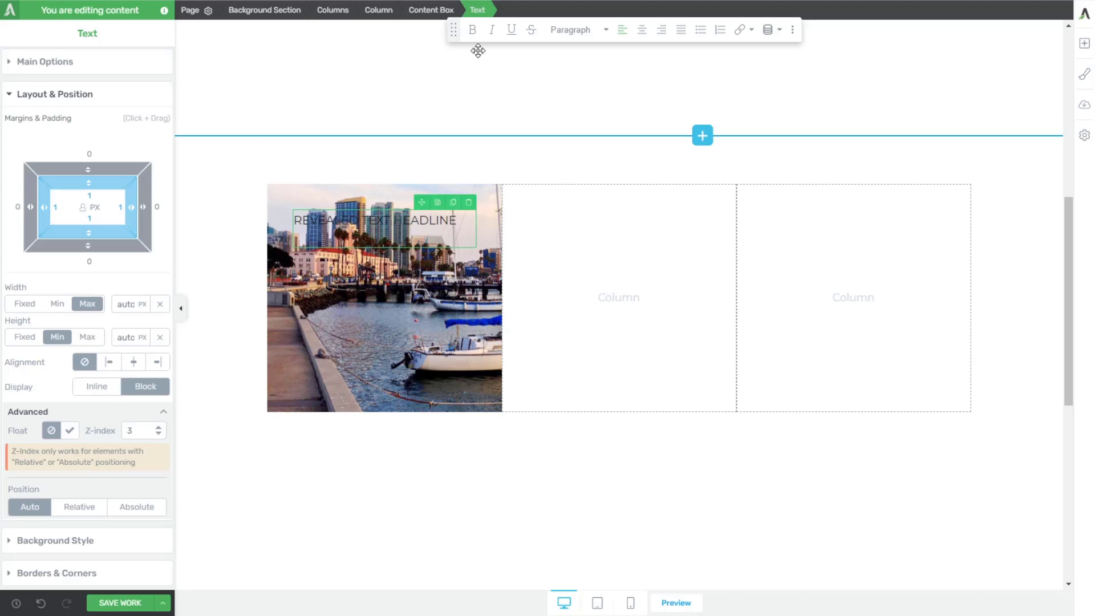
- Make the whole headline bold and set its font size to 25 px
key(ctrl+a)
key(ctrl+b)
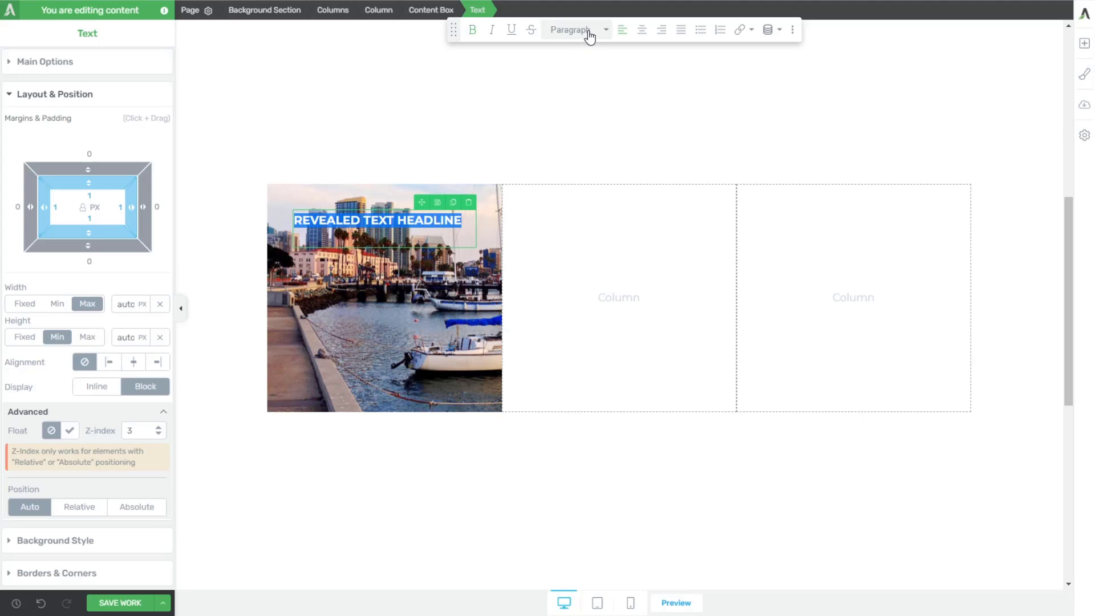
click(21, 68)
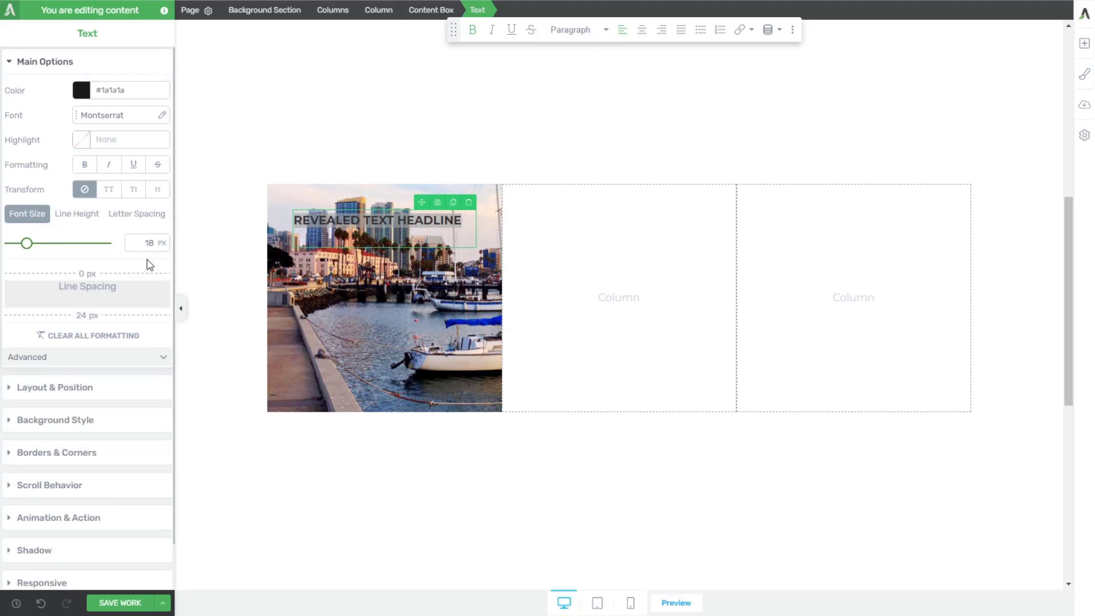
double_click(147, 242)
text(25)
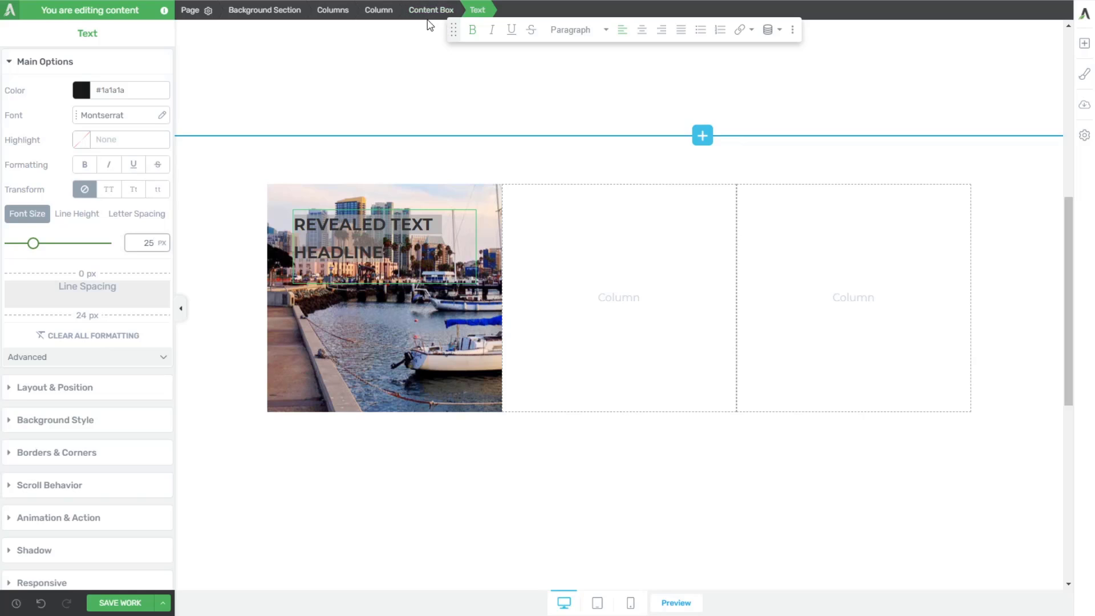
- Set the typography color of the whole three-column layout to white, #ffffff
click(329, 15)
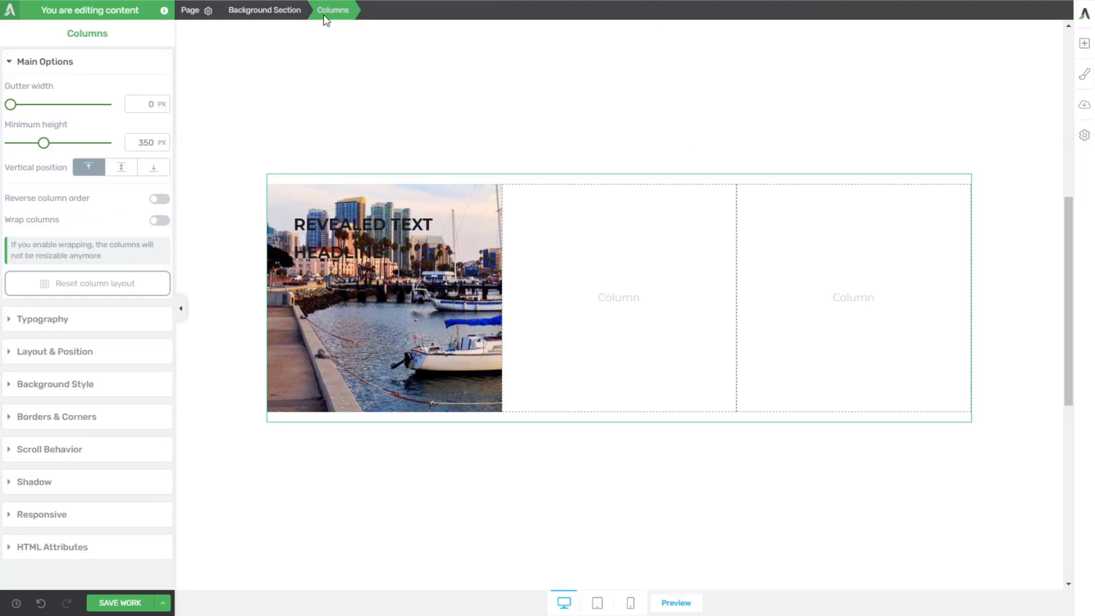
click(45, 328)
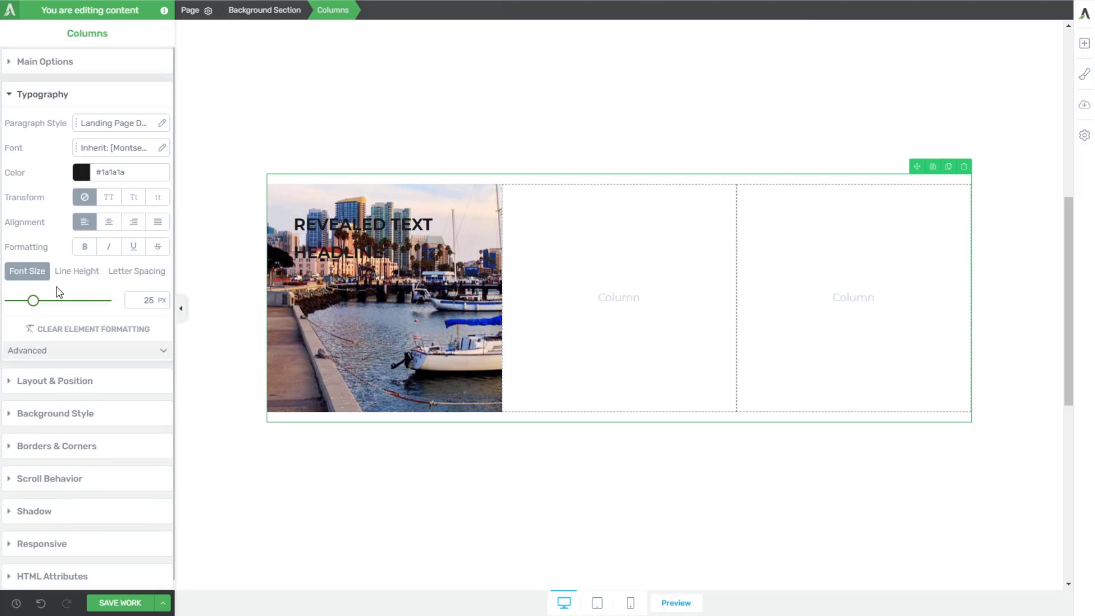
click(81, 172)
drag(63, 253, 2, 166)
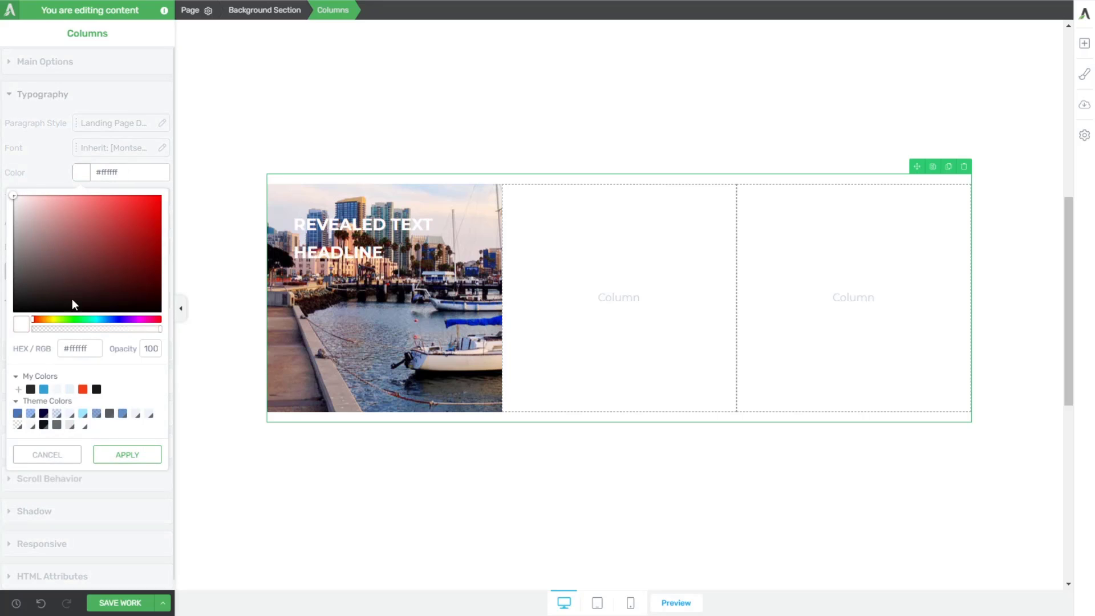
click(127, 485)
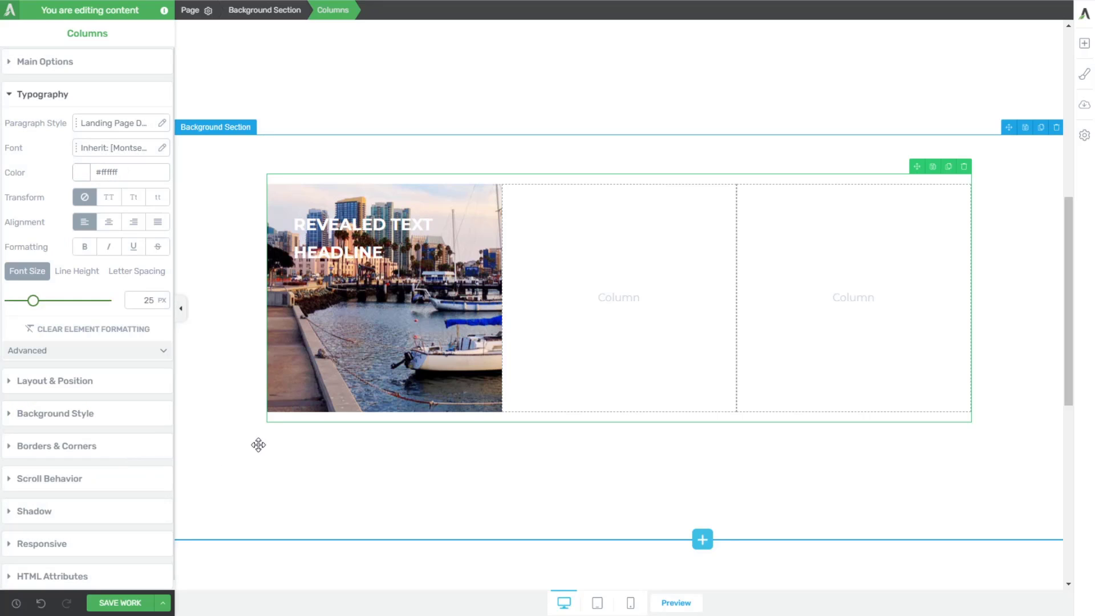
- Set the minimum height of the content box in the first column to 350 px
click(369, 324)
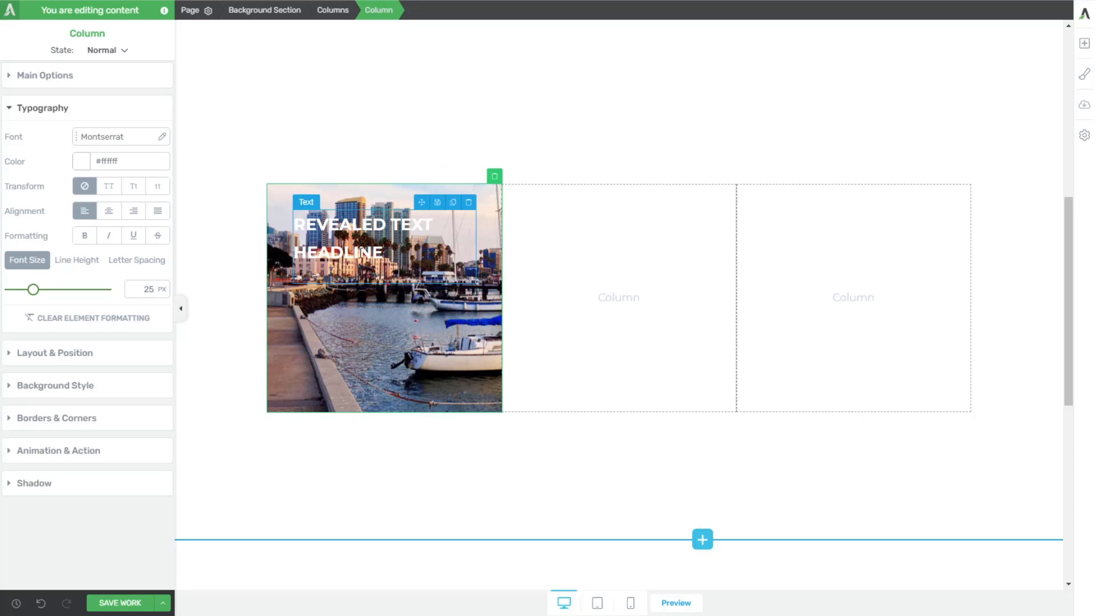
click(377, 300)
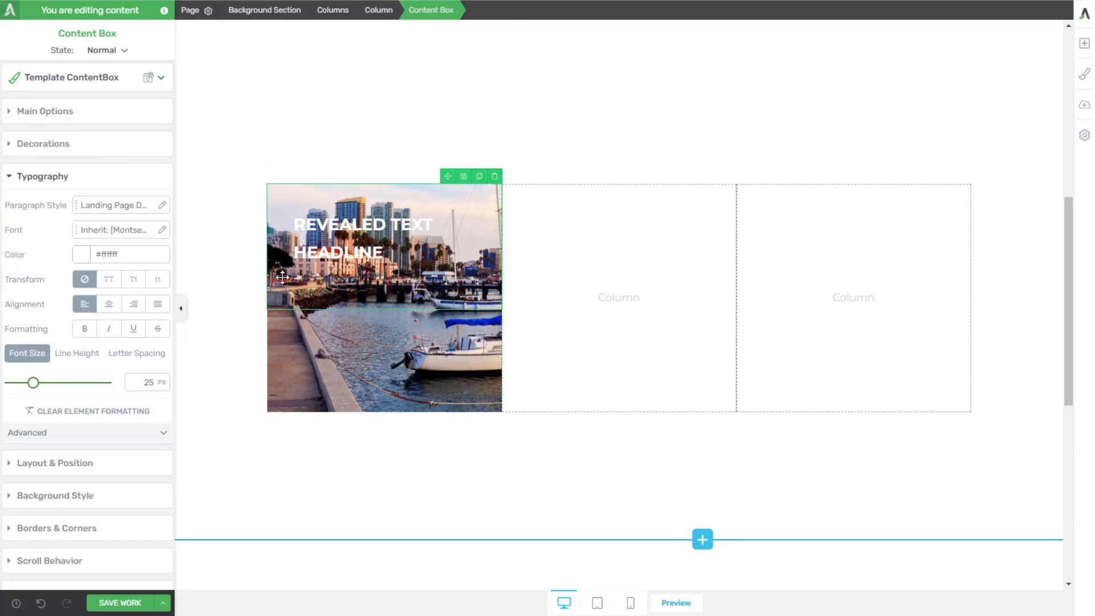
click(46, 113)
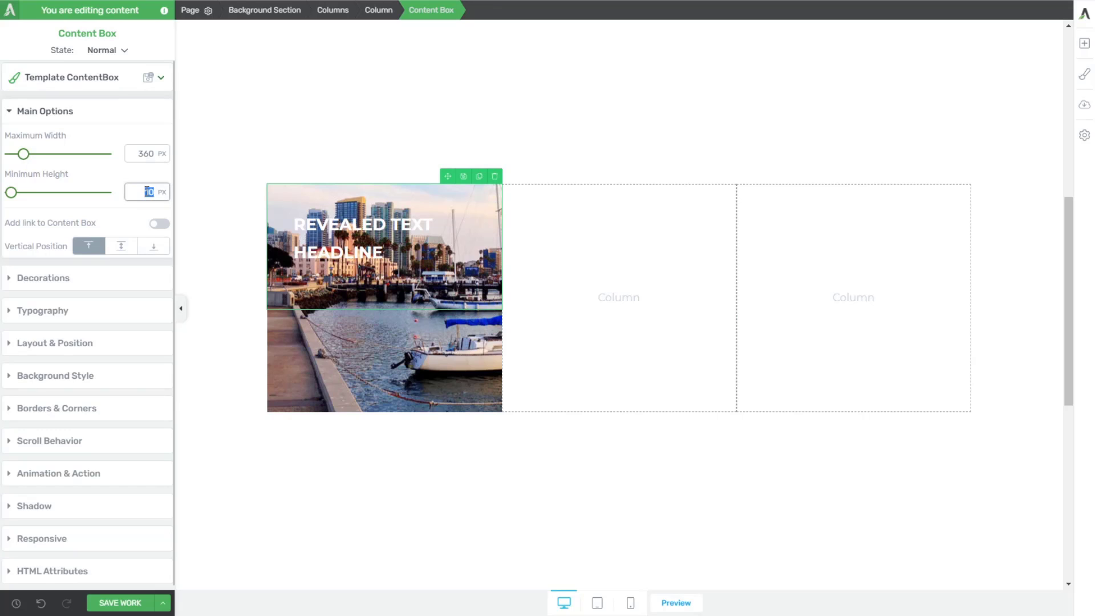
text(350)
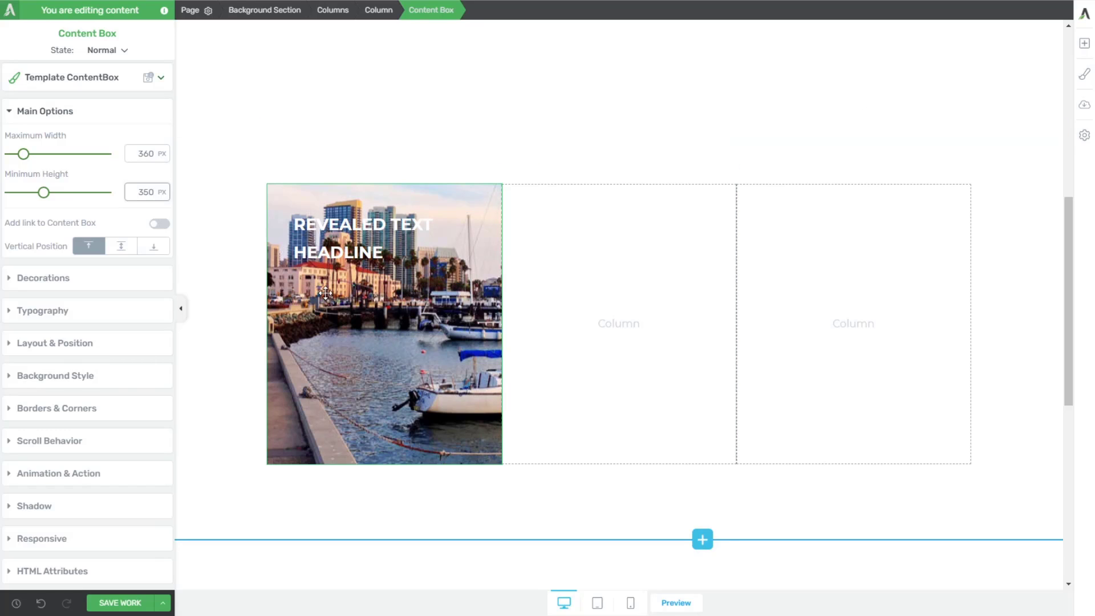
- Add a second text element below the headline reading "This is lorem ipsum."
click(1084, 43)
drag(962, 138, 396, 259)
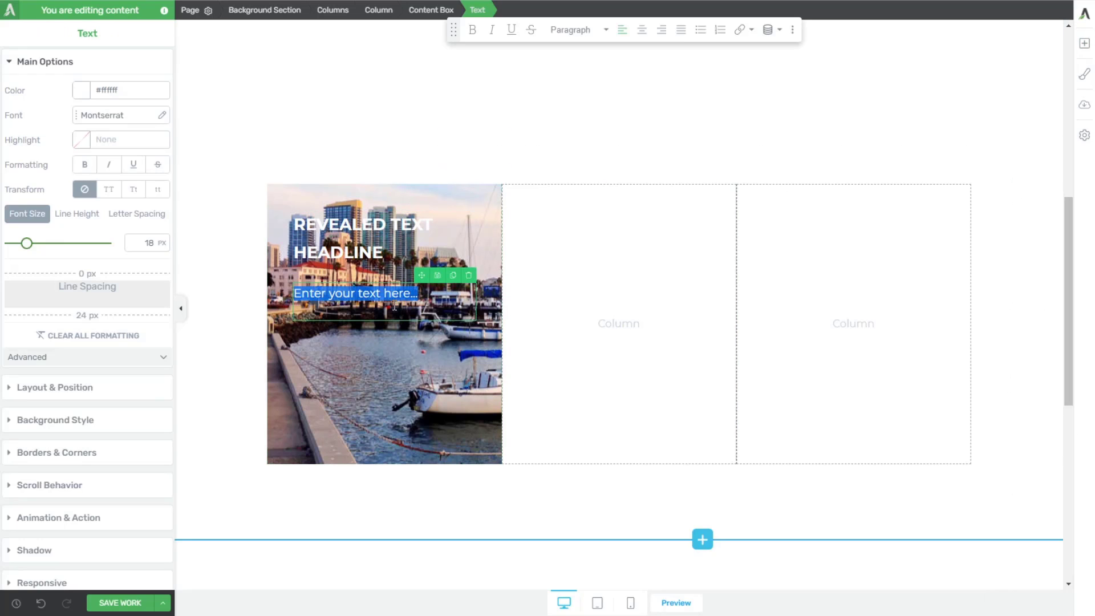
text(This)
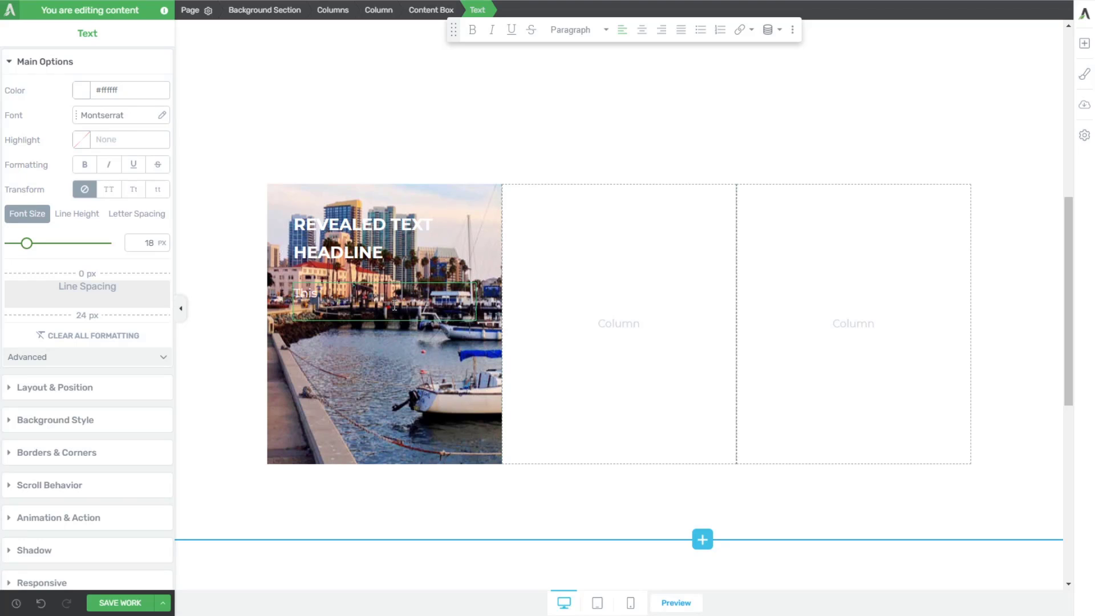
text( is lorem upsu)
key(BackSpace)
text(ipsum.)
- Copy the sentence "This is lorem ipsum." and paste it four more times to lengthen the body paragraph
key(shift+Home)
key(ctrl+c)
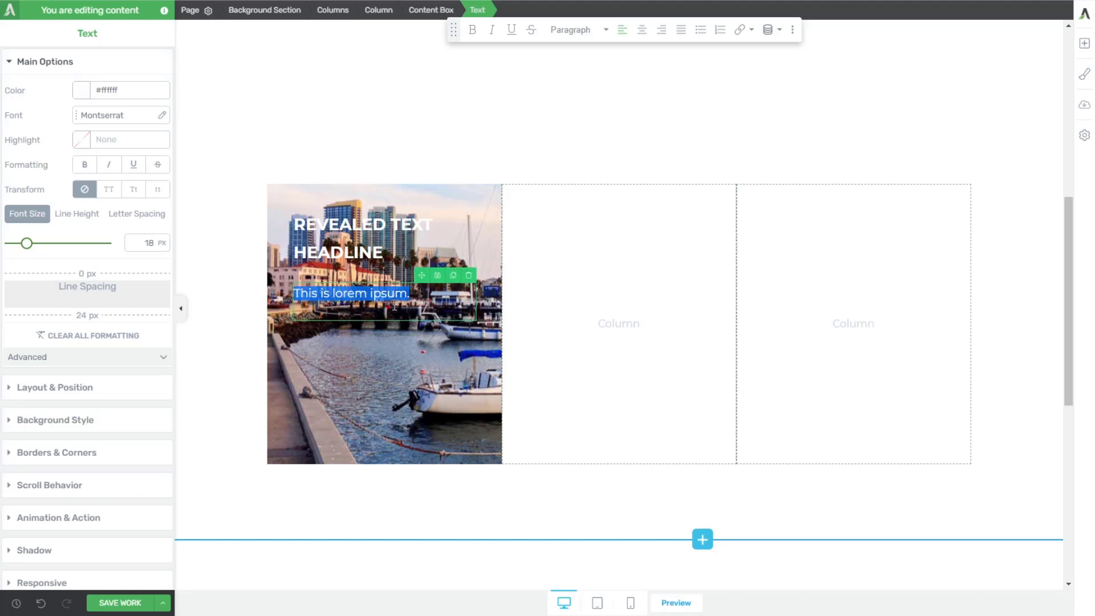
key(End)
key(ctrl+v)
key(ctrl+v)
key(ctrl+v)
key(ctrl+v)
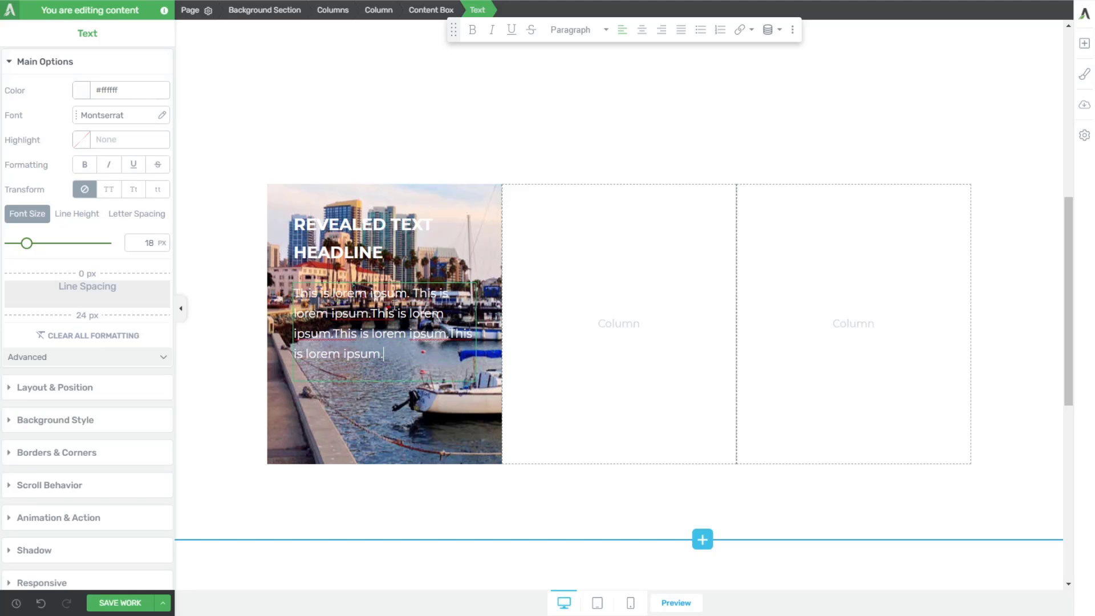
click(1017, 242)
- Add a button below the body paragraph in the content box and align it left
click(1084, 44)
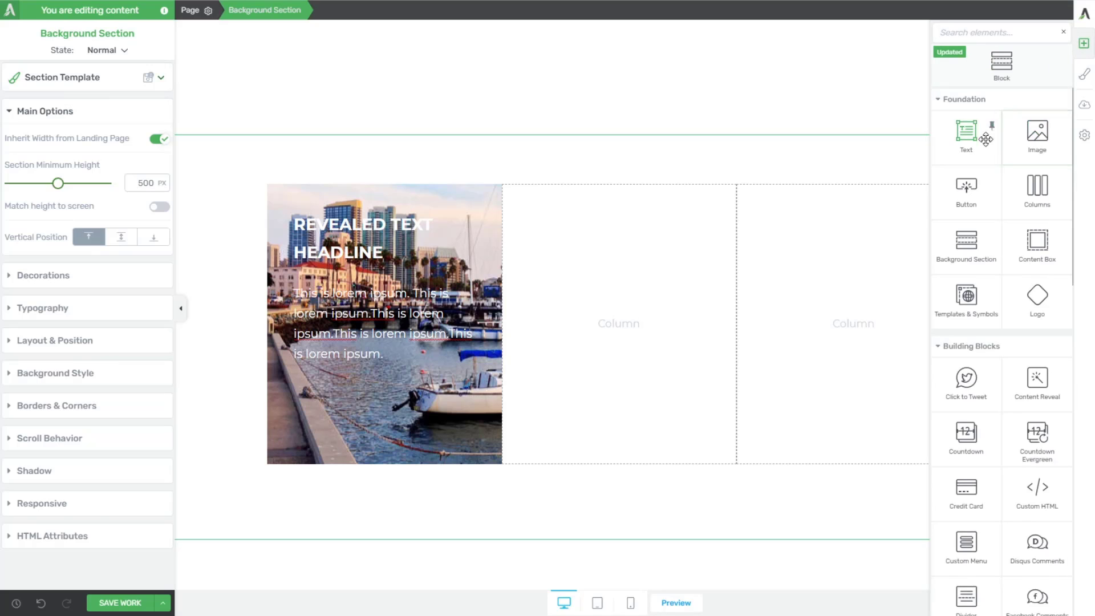
drag(977, 195, 378, 363)
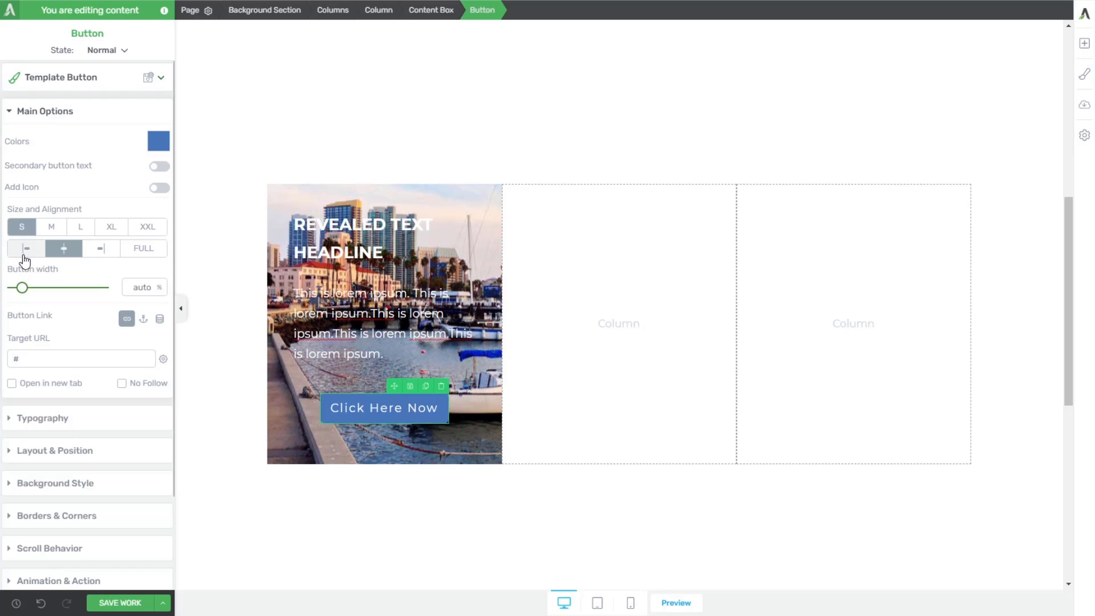
click(26, 248)
- Set the button's fill color to #ffffff and its text color to #000000
click(160, 141)
text(#ffffff)
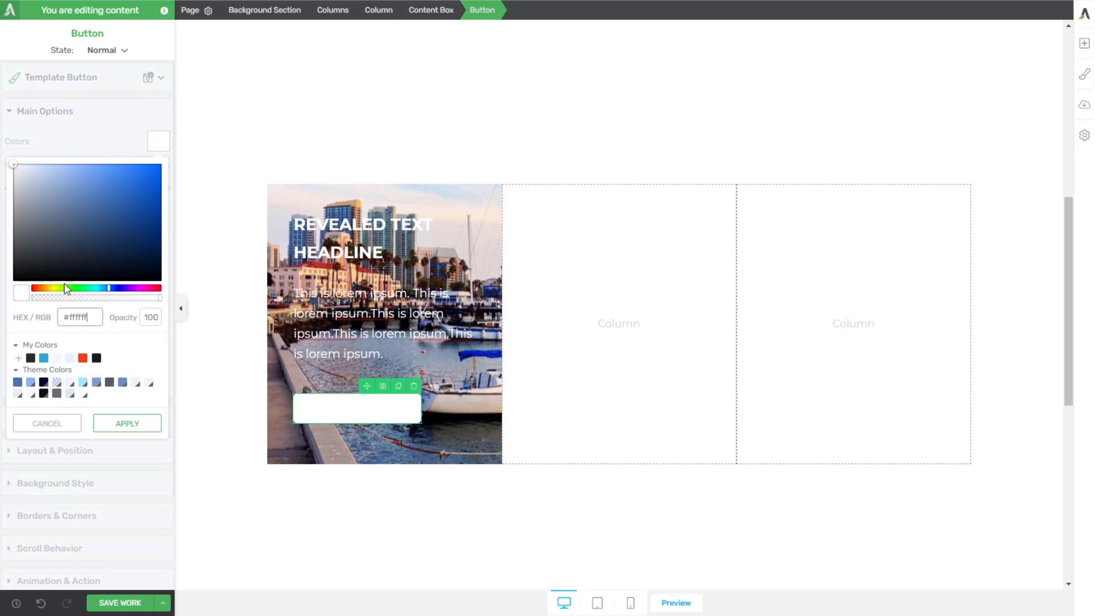
click(123, 425)
click(43, 419)
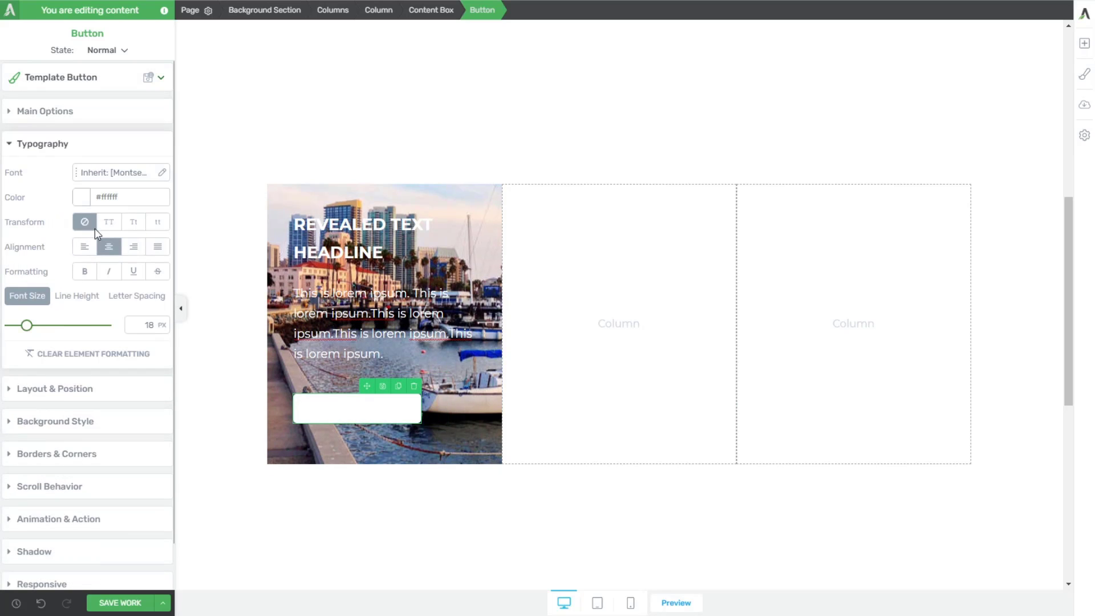
click(81, 197)
drag(69, 263, 132, 321)
click(142, 335)
click(155, 479)
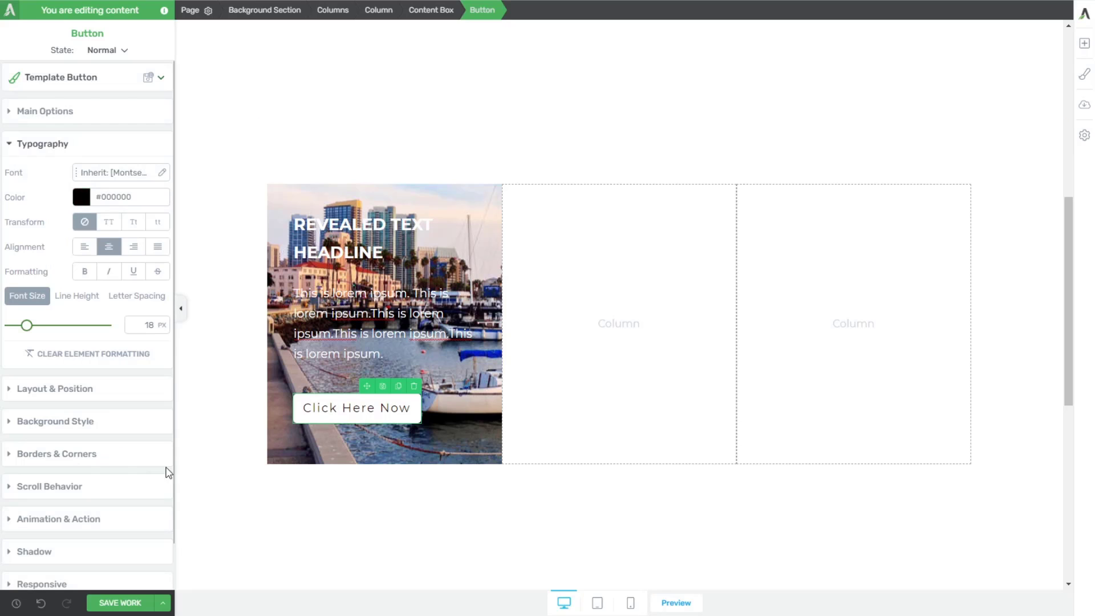
- Set the button's top and bottom margins to 0 px
click(49, 391)
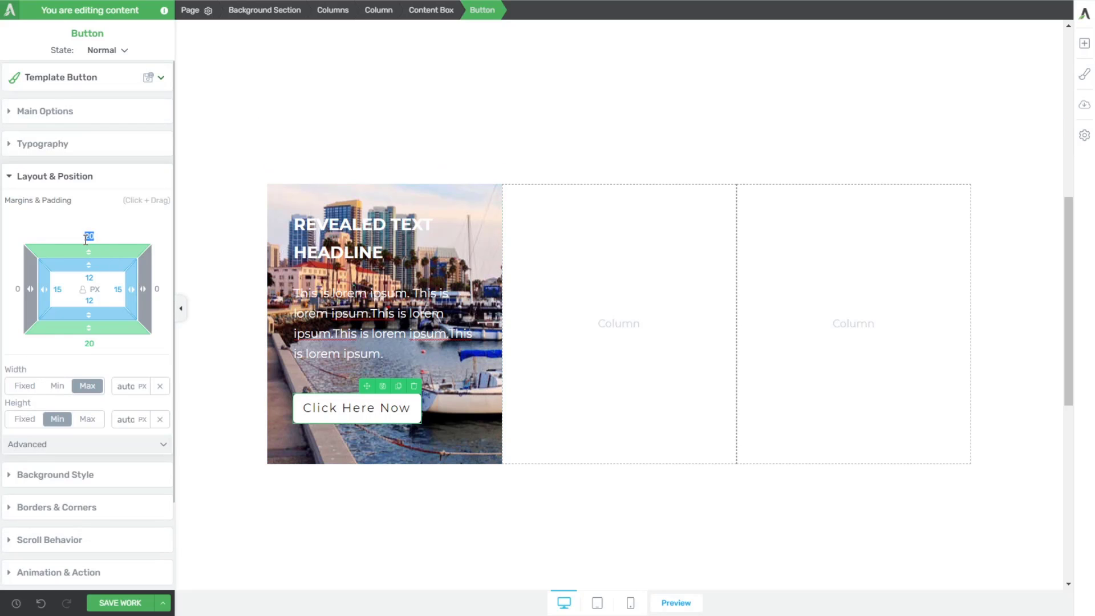
text(0)
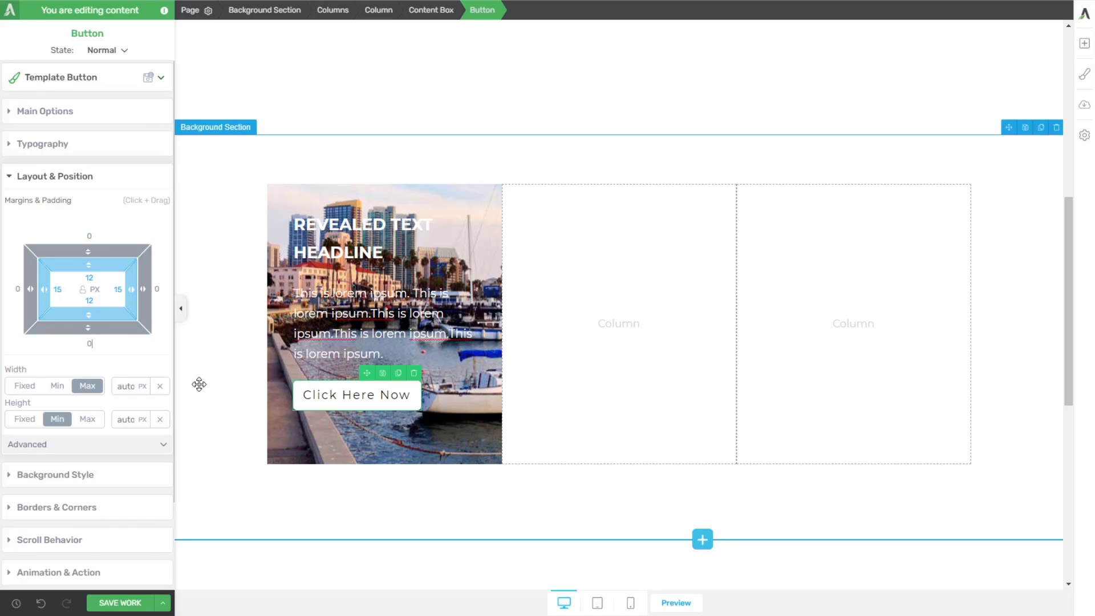
click(212, 333)
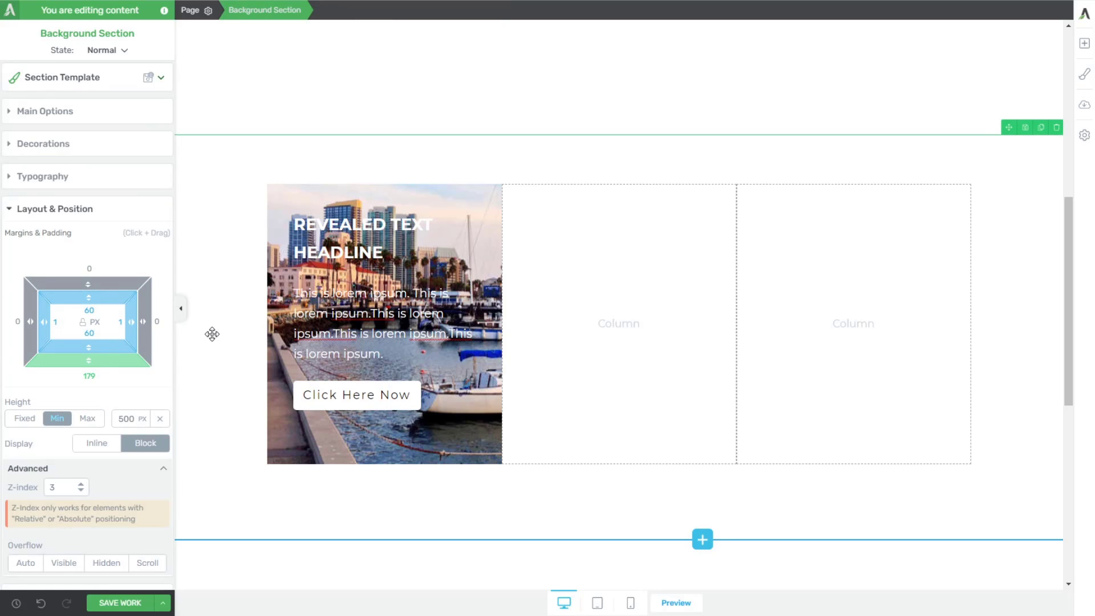
- Add a solid #000000 background layer at 40 opacity over the harbour photo in the first column
click(285, 205)
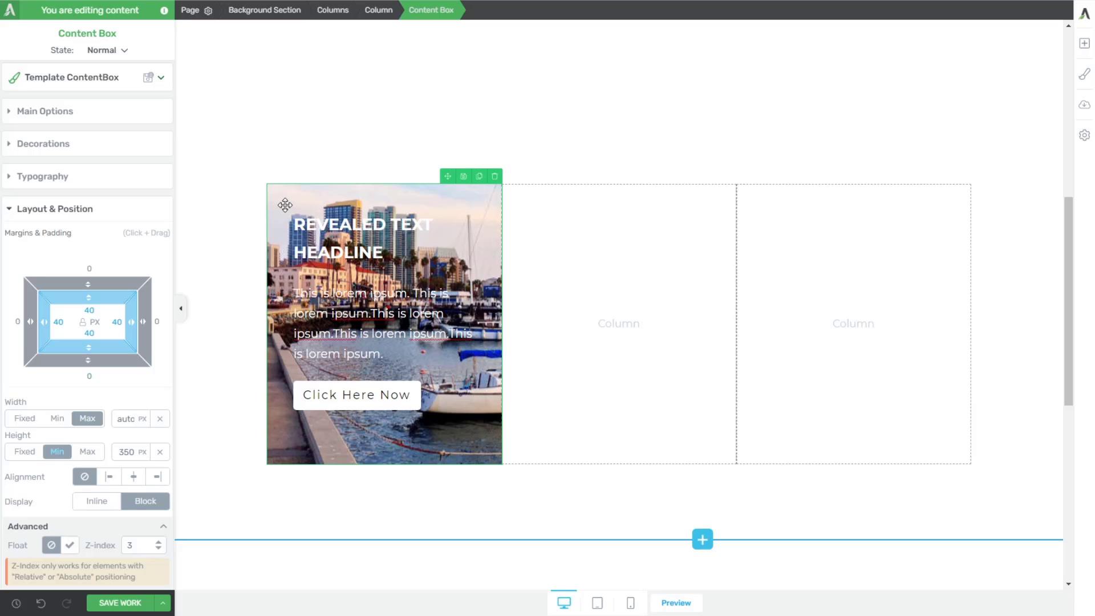
click(376, 10)
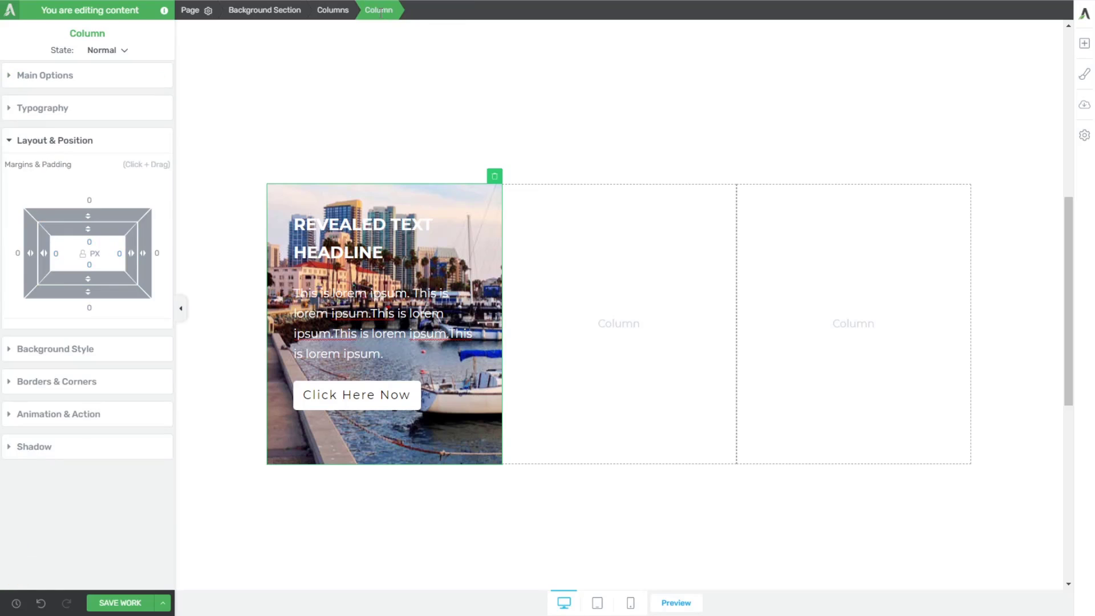
click(67, 350)
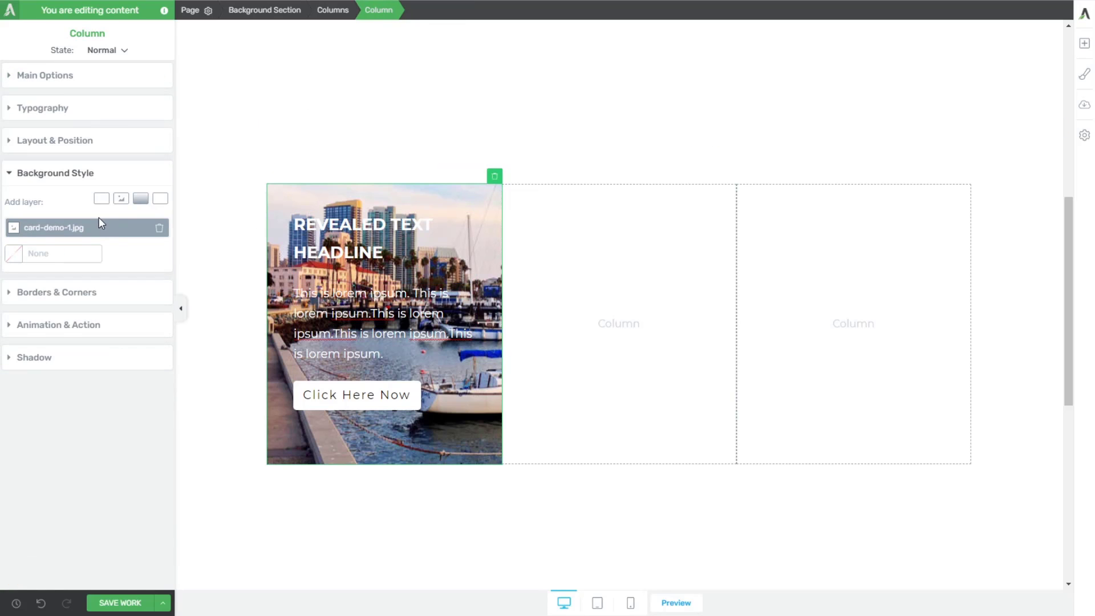
click(103, 200)
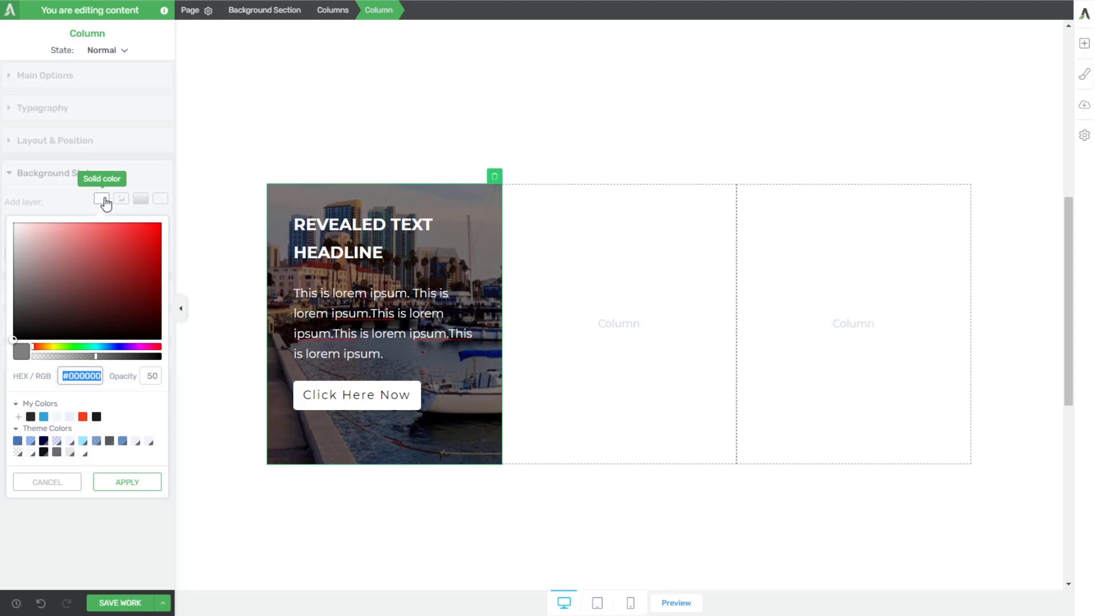
double_click(152, 374)
text(40)
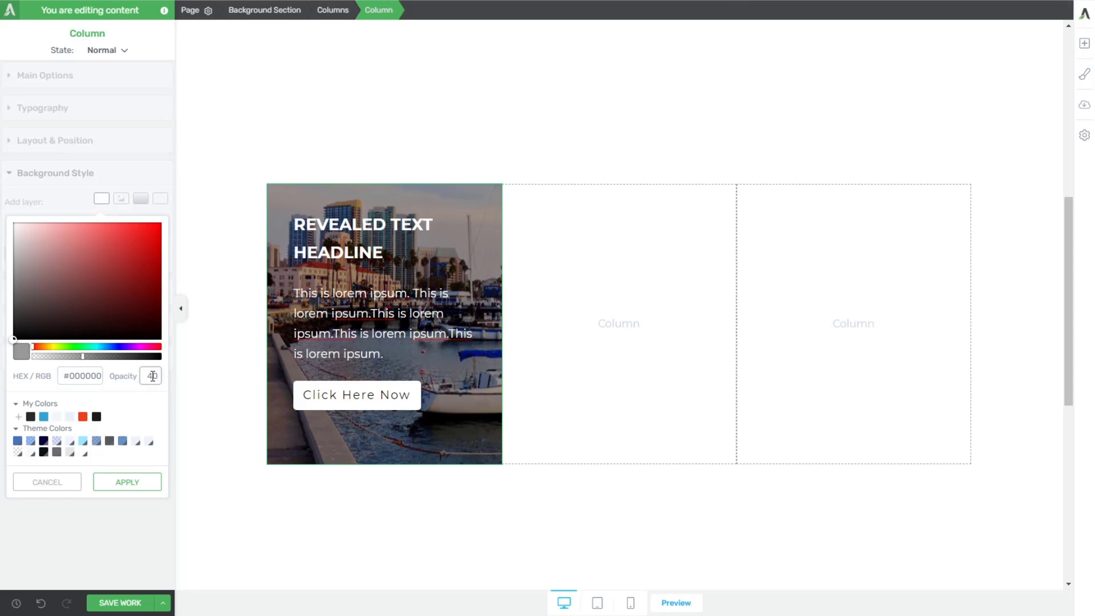
click(126, 488)
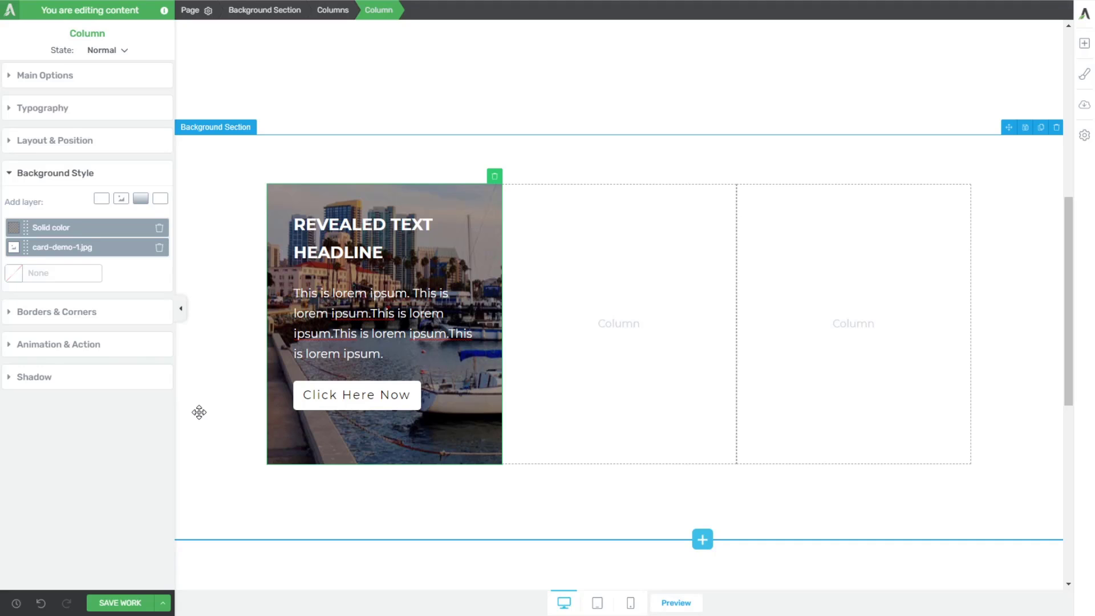
- Add a text element below the button in the first column's content box, reading "THIS IS THE FRONT TEXT"
click(1083, 44)
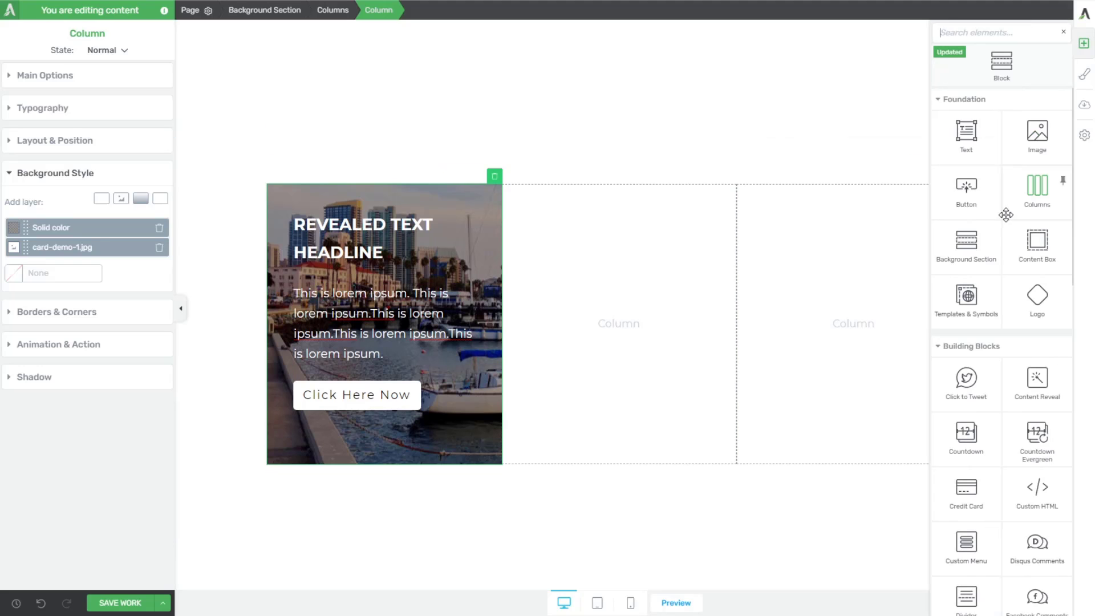
drag(961, 140, 369, 406)
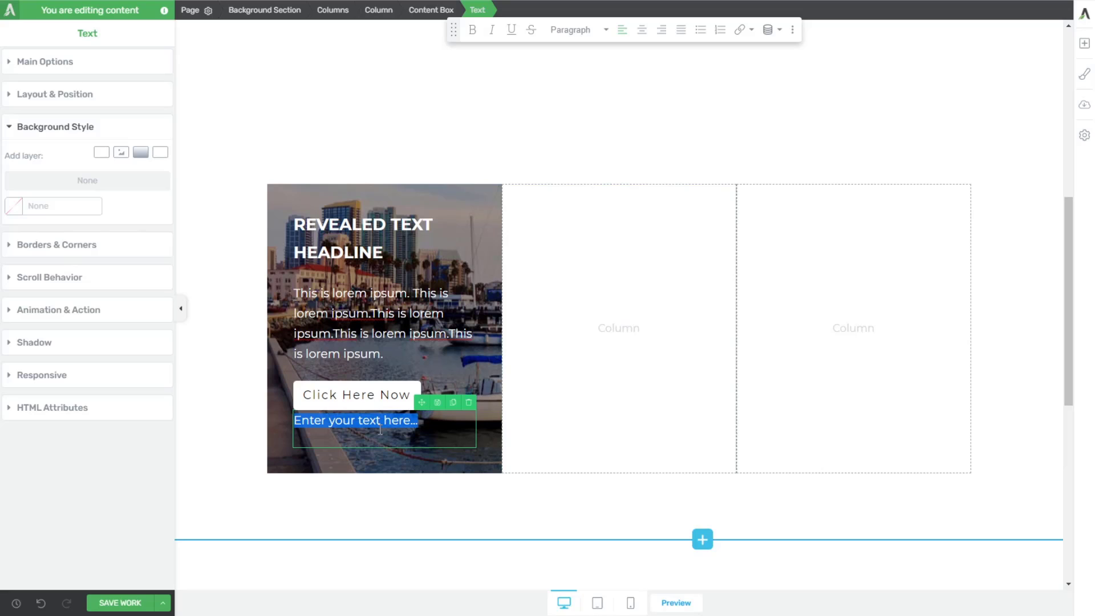
text(THIS IS THE FRONT TEXT)
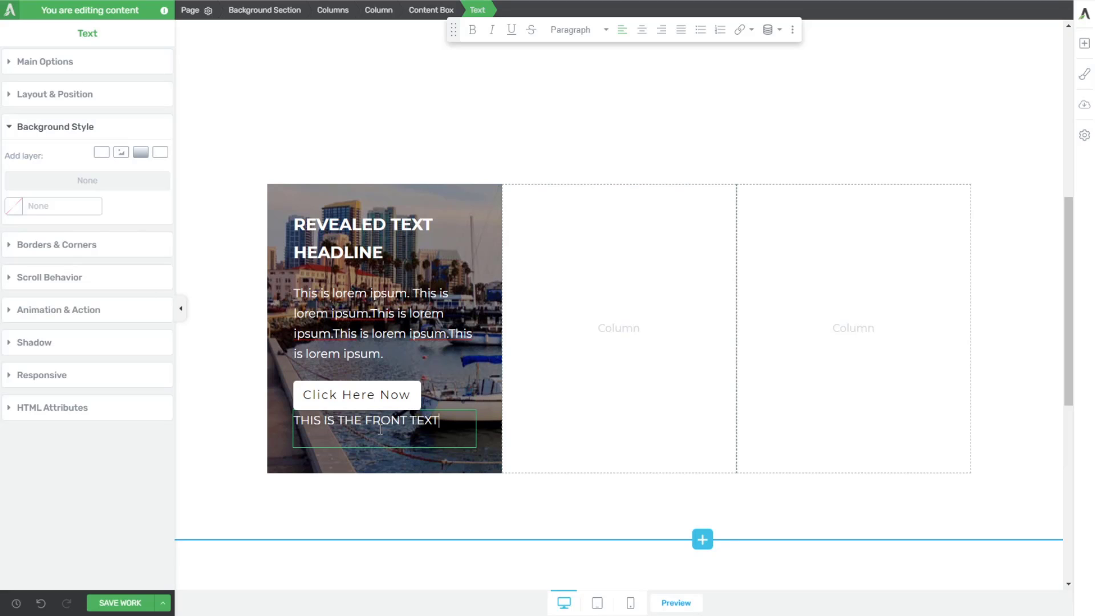
- Format the front text as bold, set its font size to 20 px and center it
triple_click(380, 429)
click(23, 62)
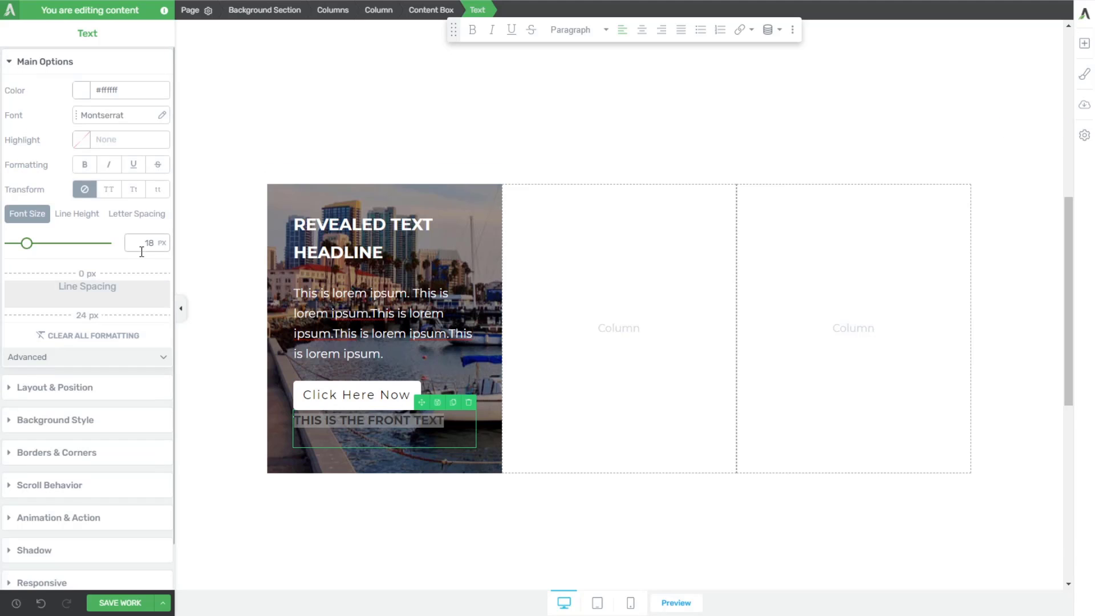
double_click(147, 247)
text(25)
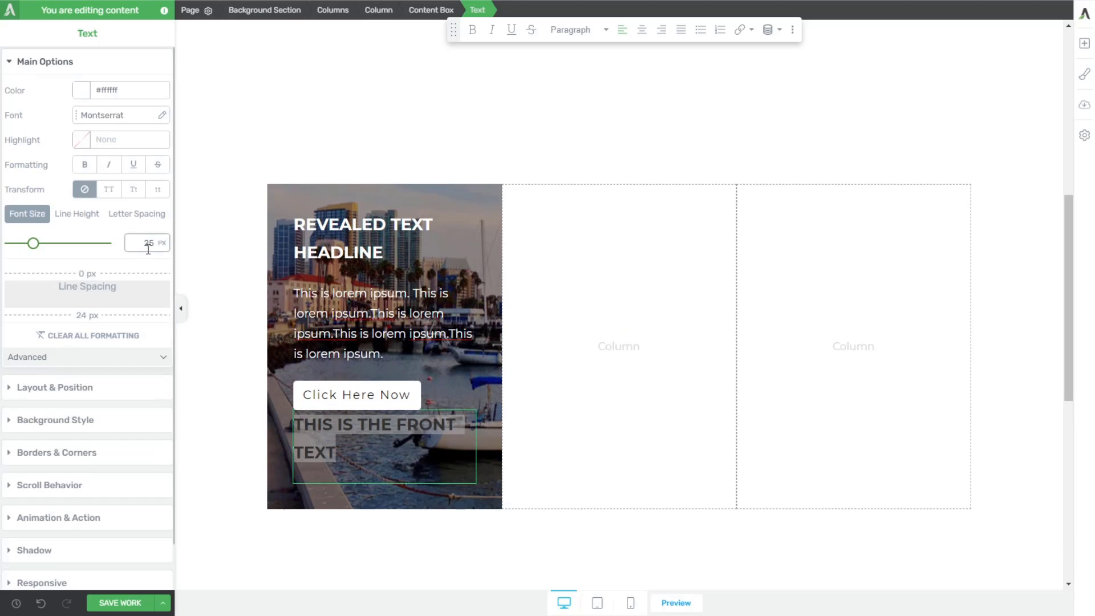
text(20)
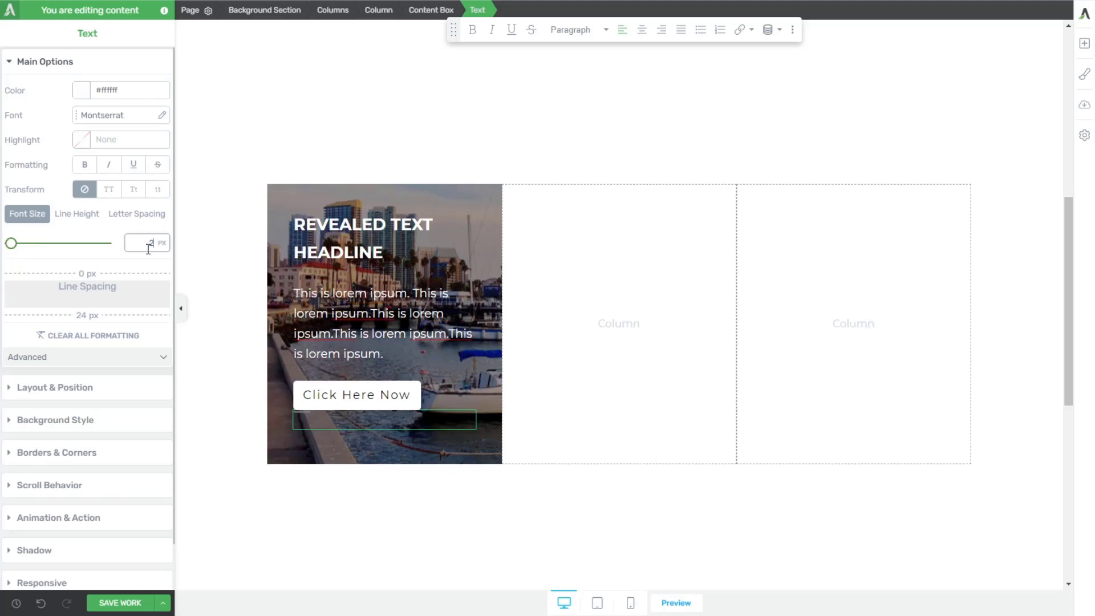
click(643, 31)
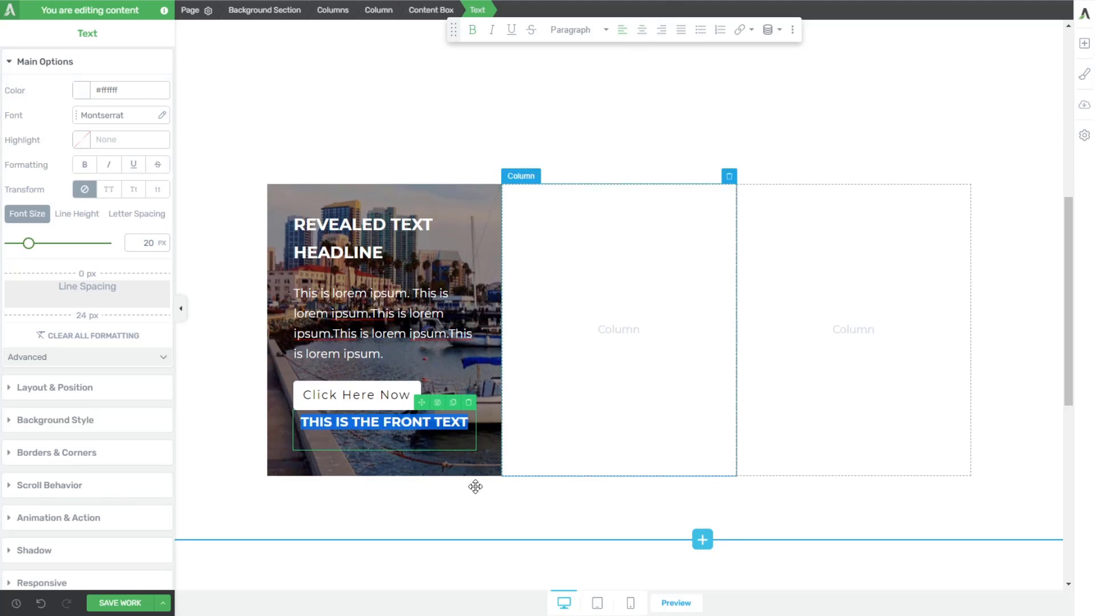
click(332, 533)
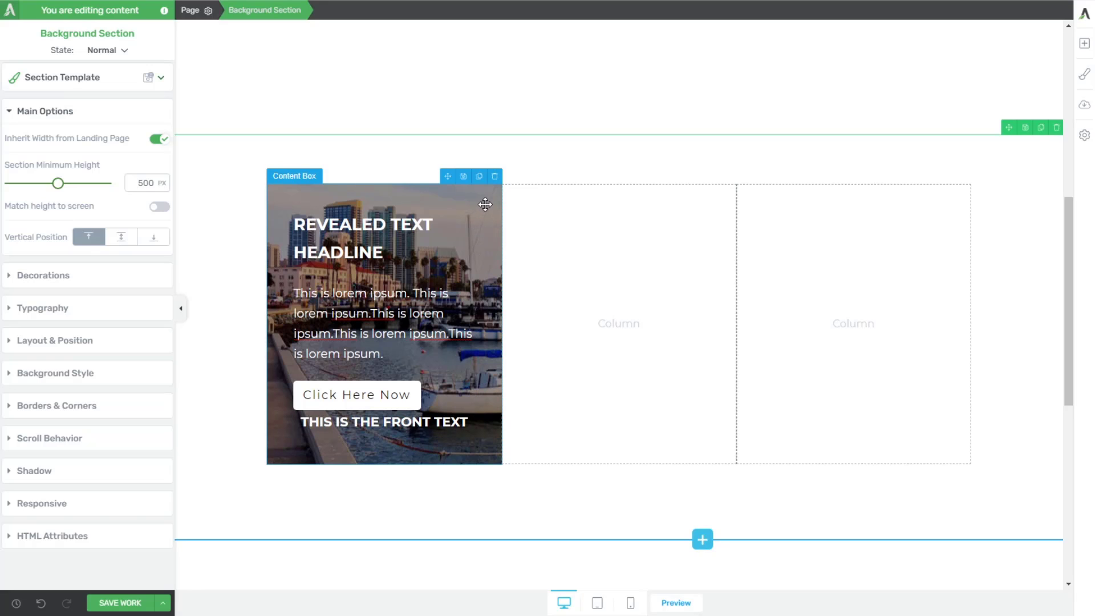
- Add the bridge photo sf.jpg as a background image layer in the middle column
click(614, 267)
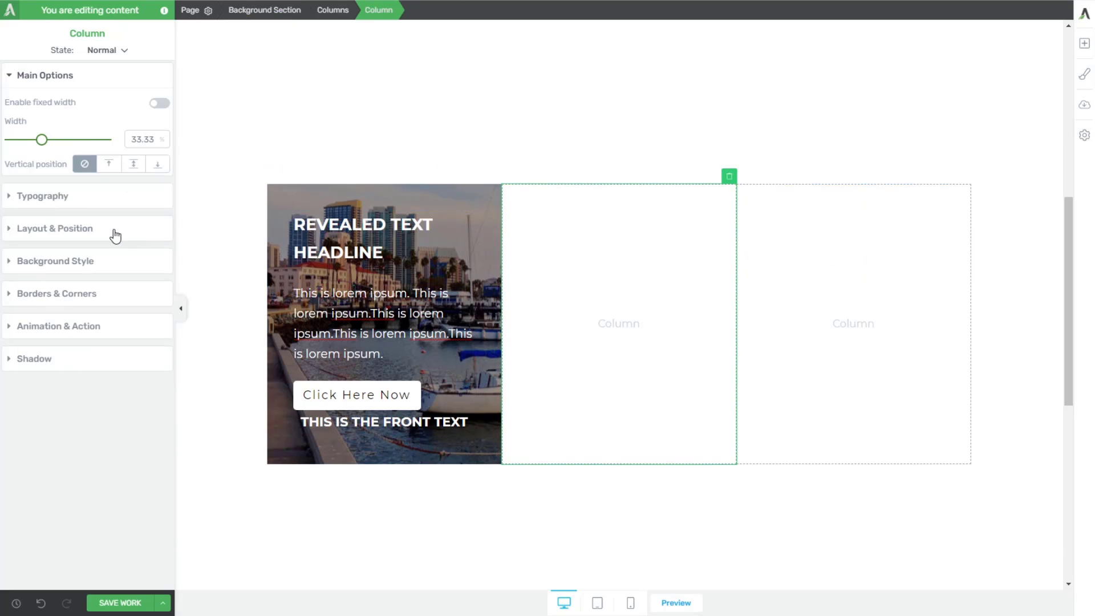
click(80, 263)
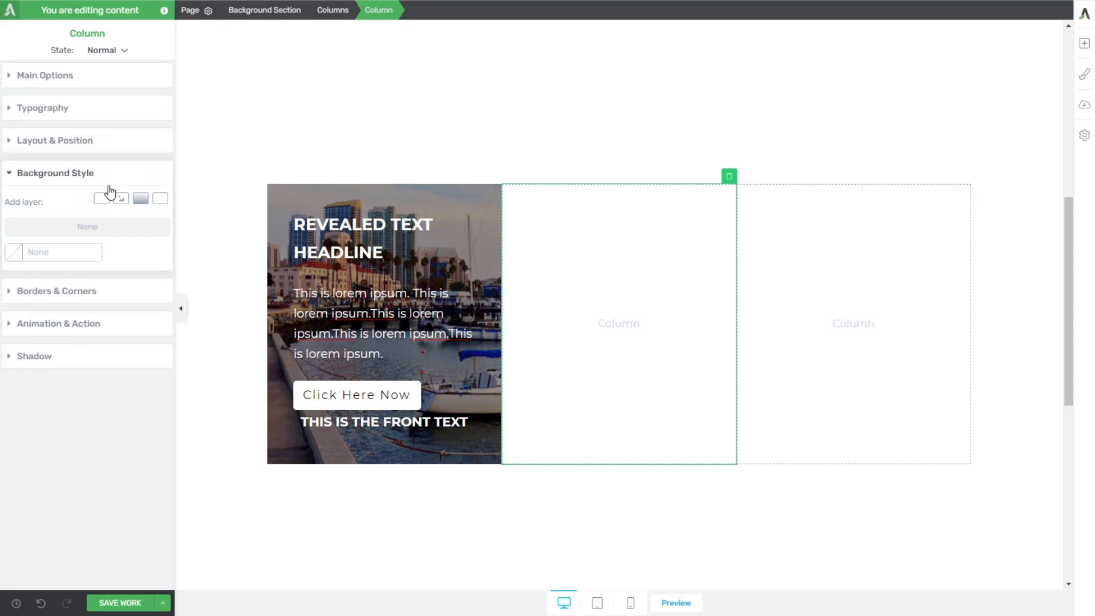
click(120, 198)
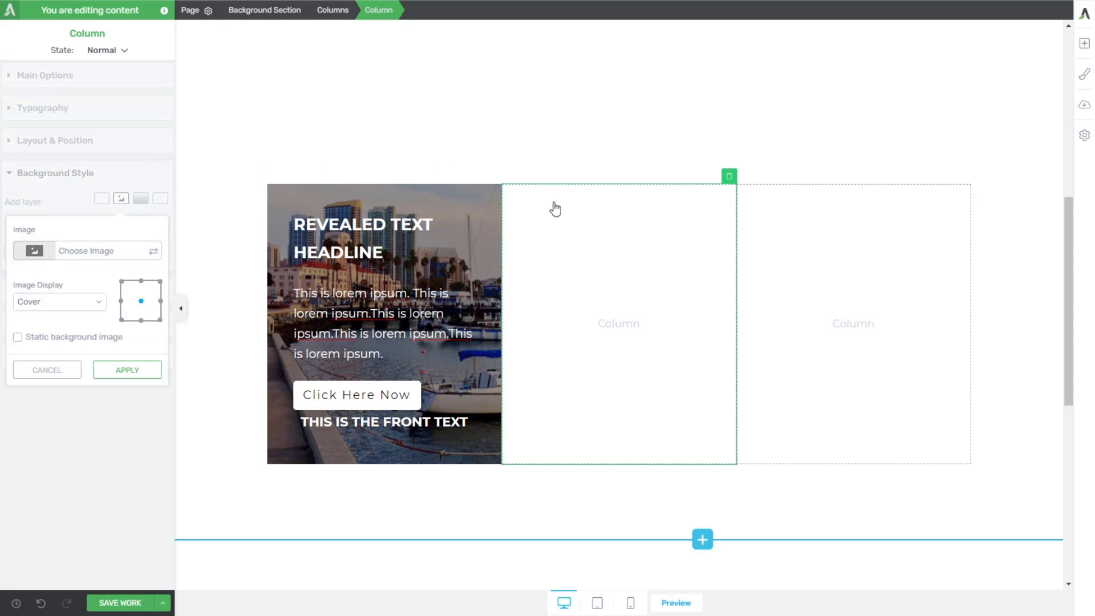
click(158, 254)
click(826, 194)
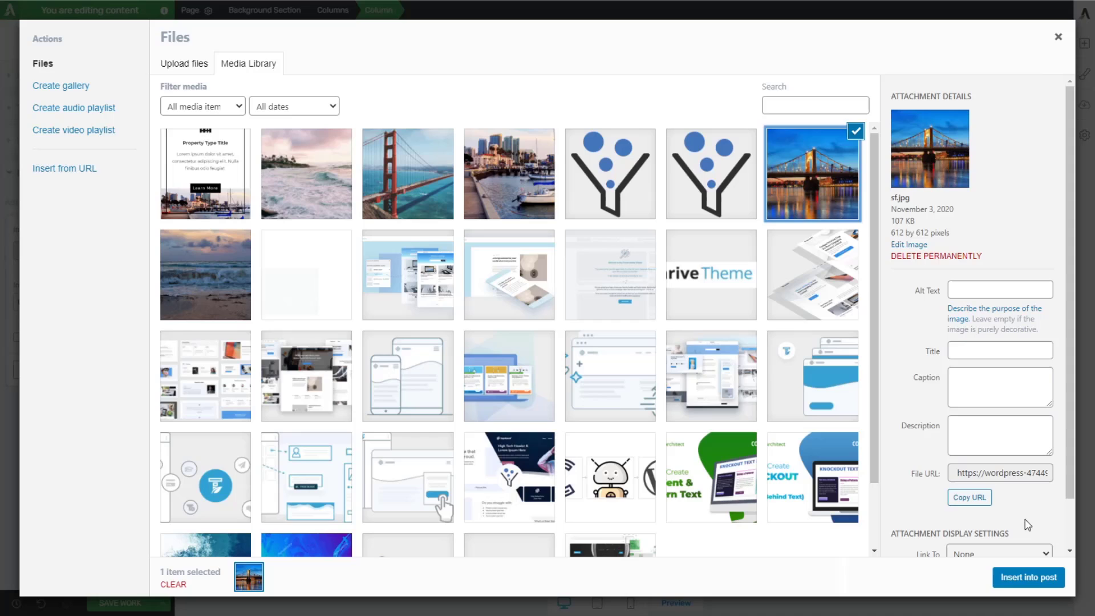
click(1040, 582)
click(127, 383)
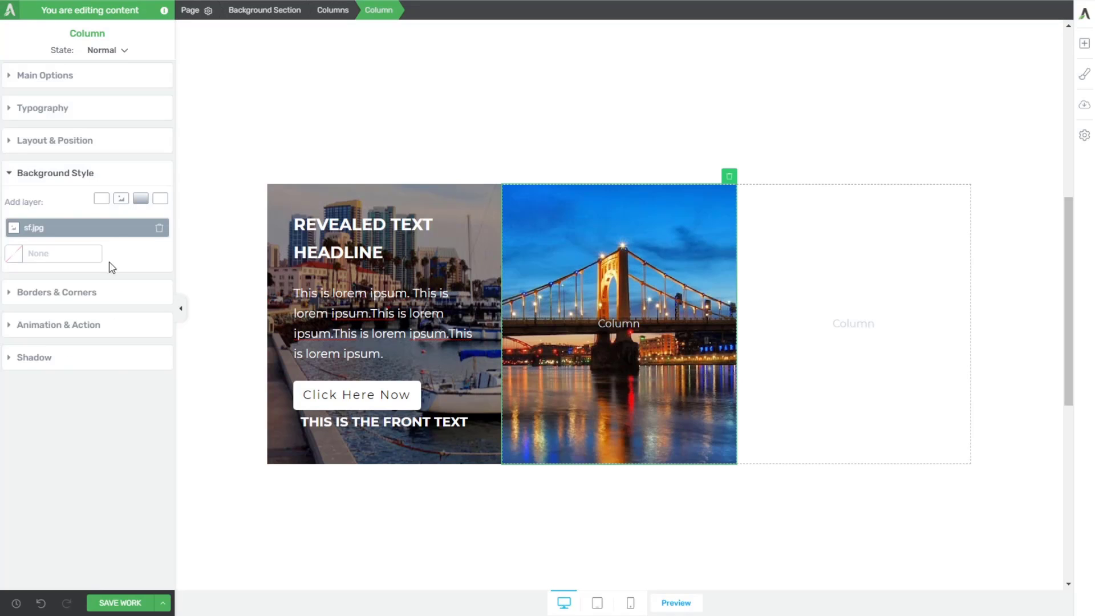
- Add a solid #000000 background layer at 40 opacity over the bridge photo in the middle column
click(103, 204)
double_click(151, 375)
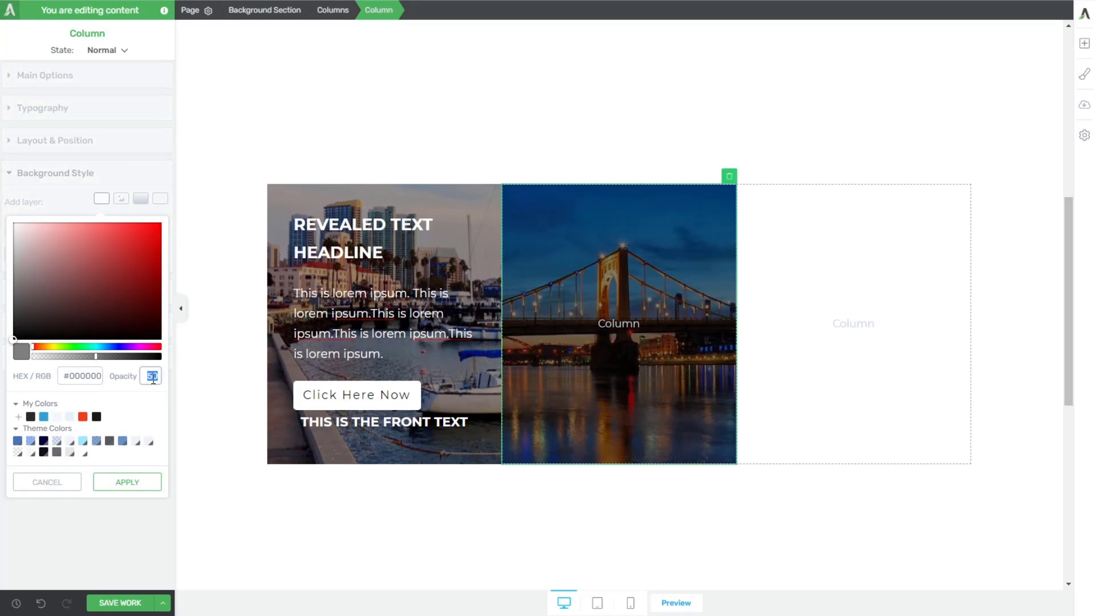
text(40)
click(142, 488)
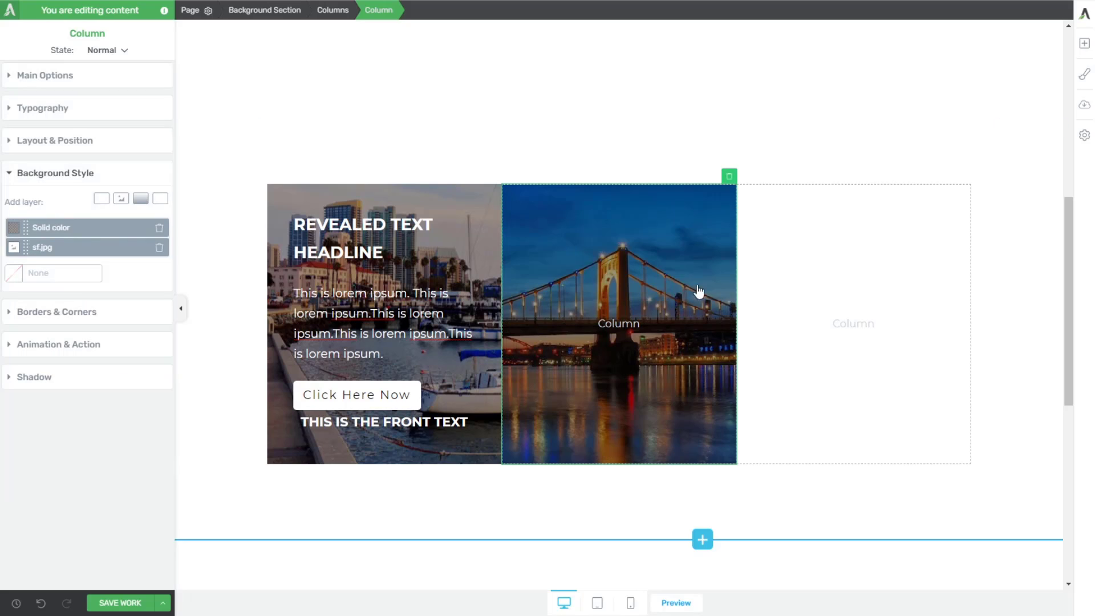
- Add the seaside photo card-demo-3.jpg as a background image layer in the third column
click(840, 281)
click(127, 203)
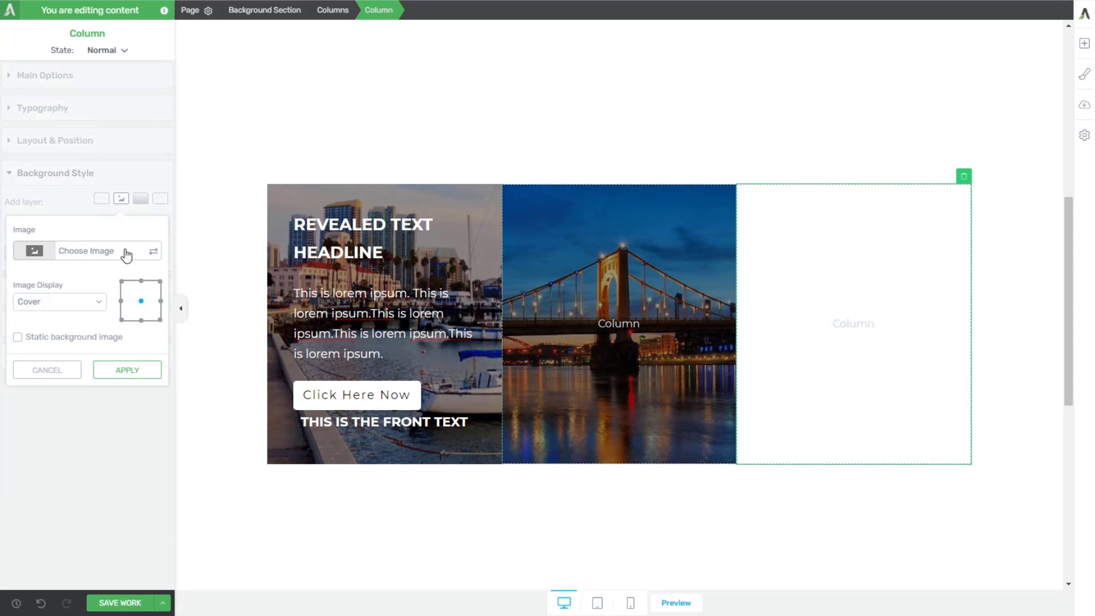
click(151, 252)
click(322, 182)
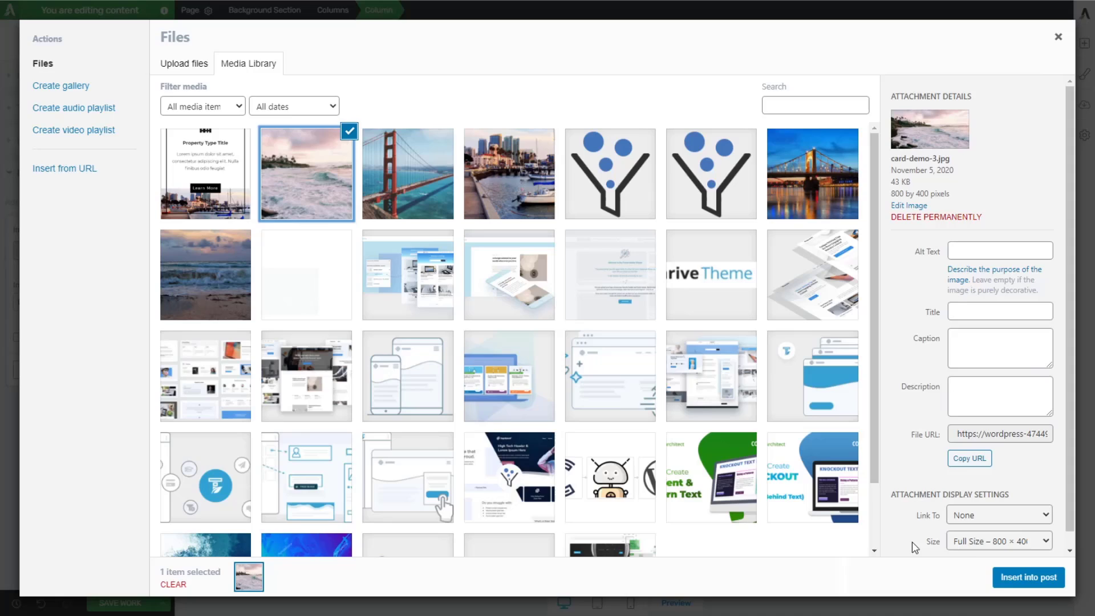
click(1035, 577)
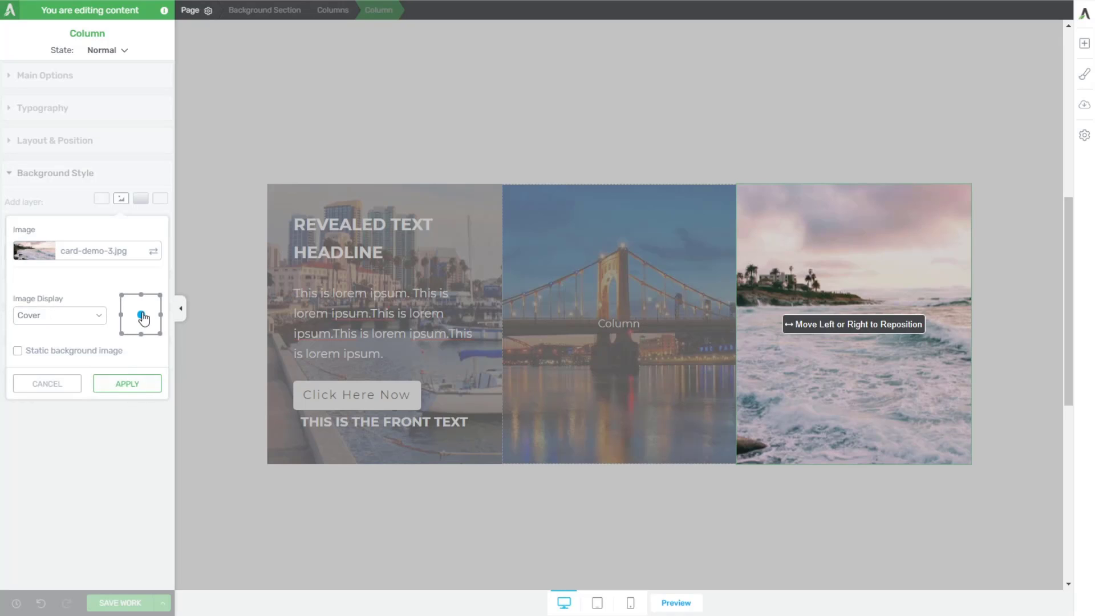
click(127, 383)
- Add a solid #000000 background layer at 40 opacity over the seaside photo in the third column
click(101, 198)
click(153, 374)
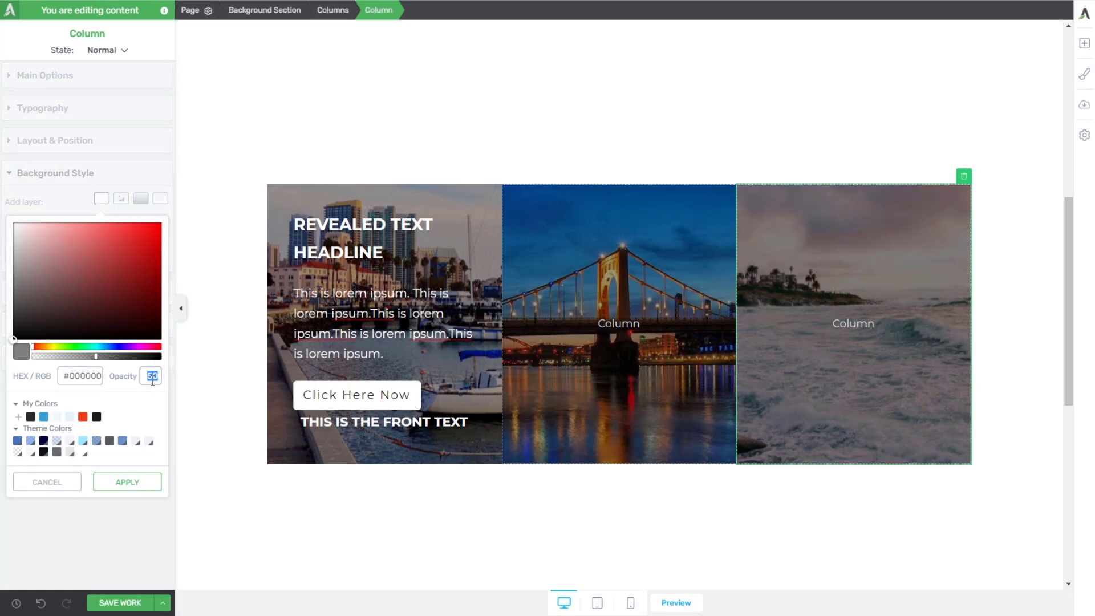
text(40)
click(141, 496)
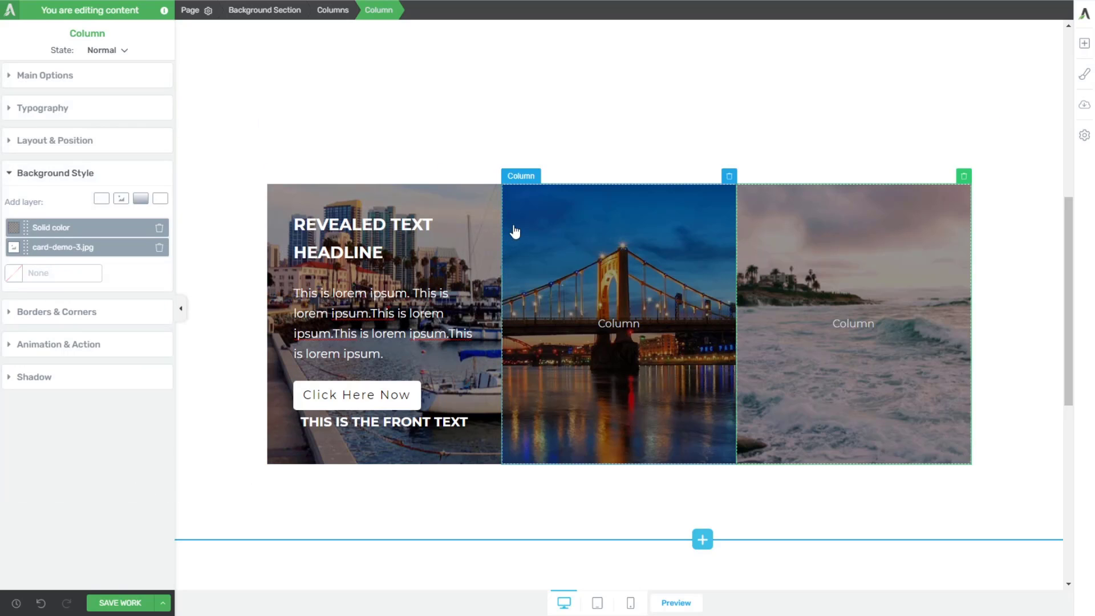
- Duplicate the first column's content box and place one copy in the middle column and one in the third
click(490, 232)
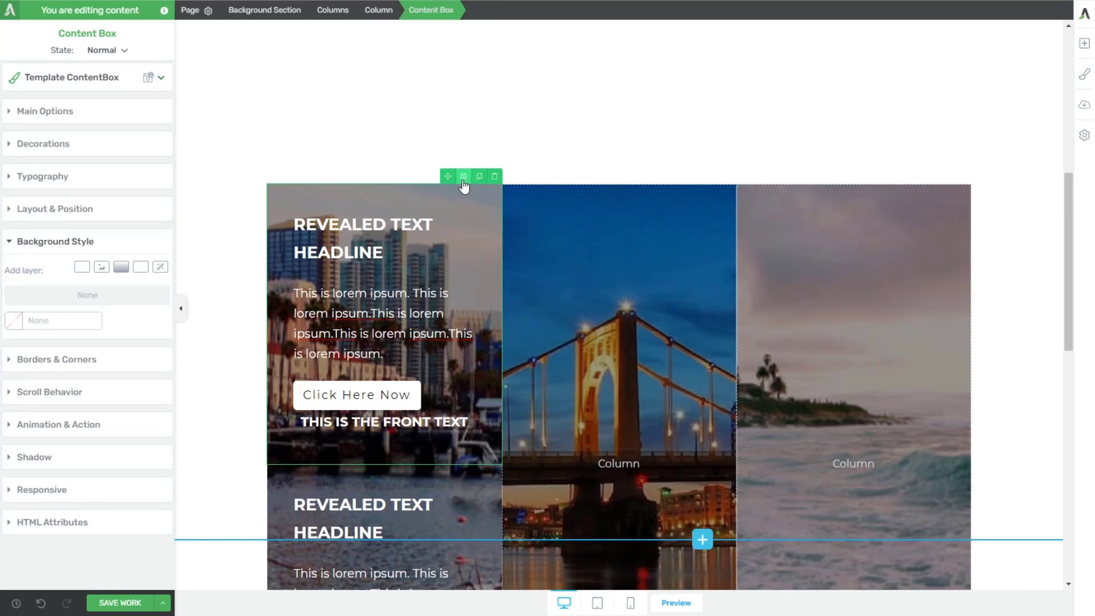
click(478, 176)
drag(475, 194, 567, 264)
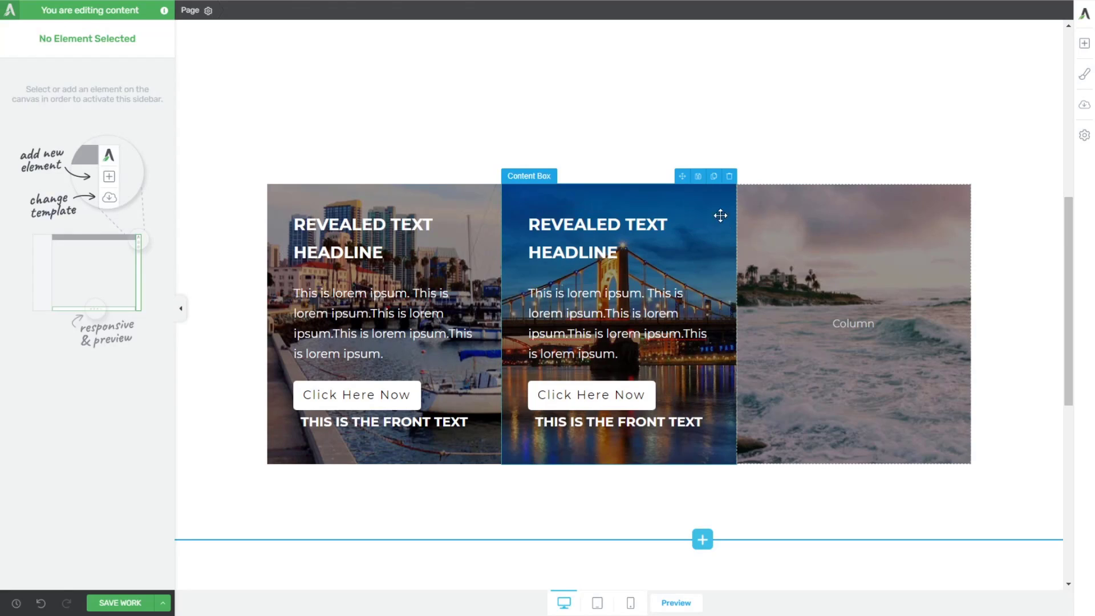
click(715, 213)
click(713, 176)
drag(619, 491, 805, 255)
click(1032, 334)
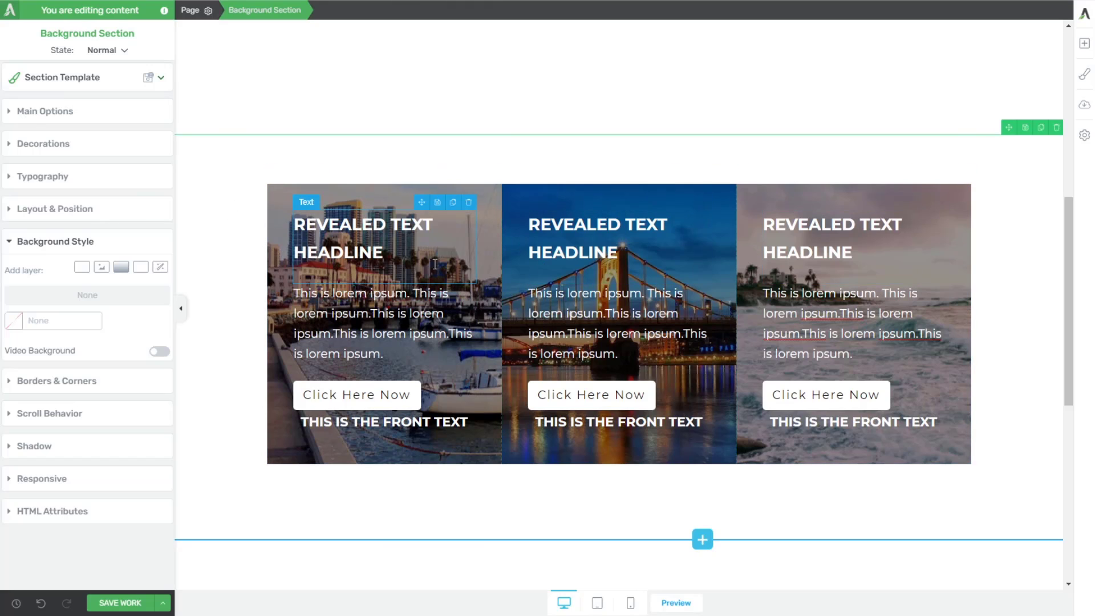
- In the first column's hover state, change the solid color layer to the Main Accent theme color, and return to the normal state
click(278, 208)
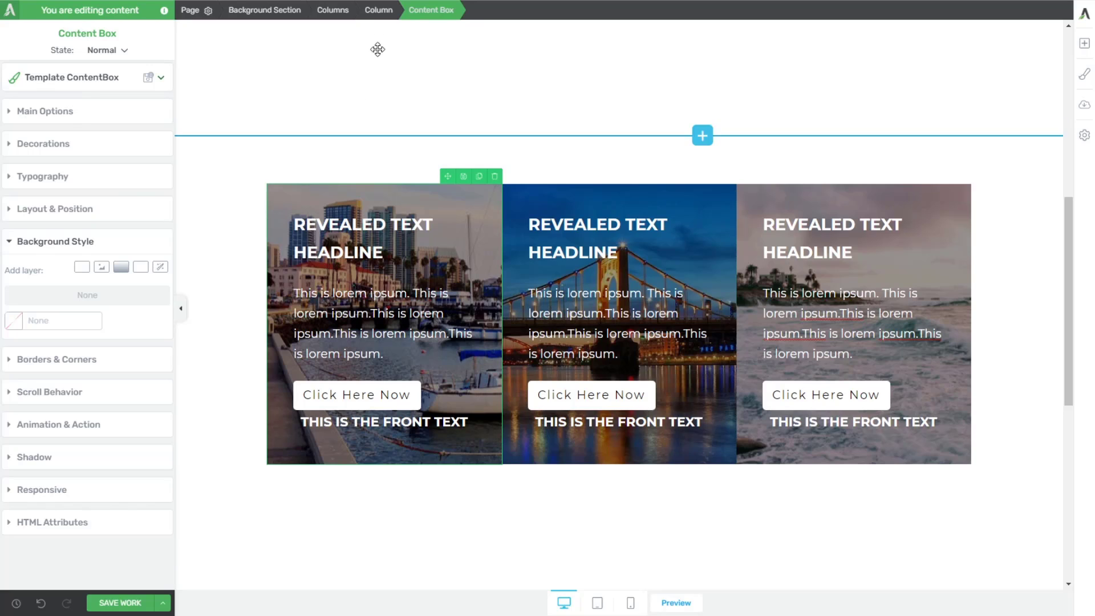
click(379, 9)
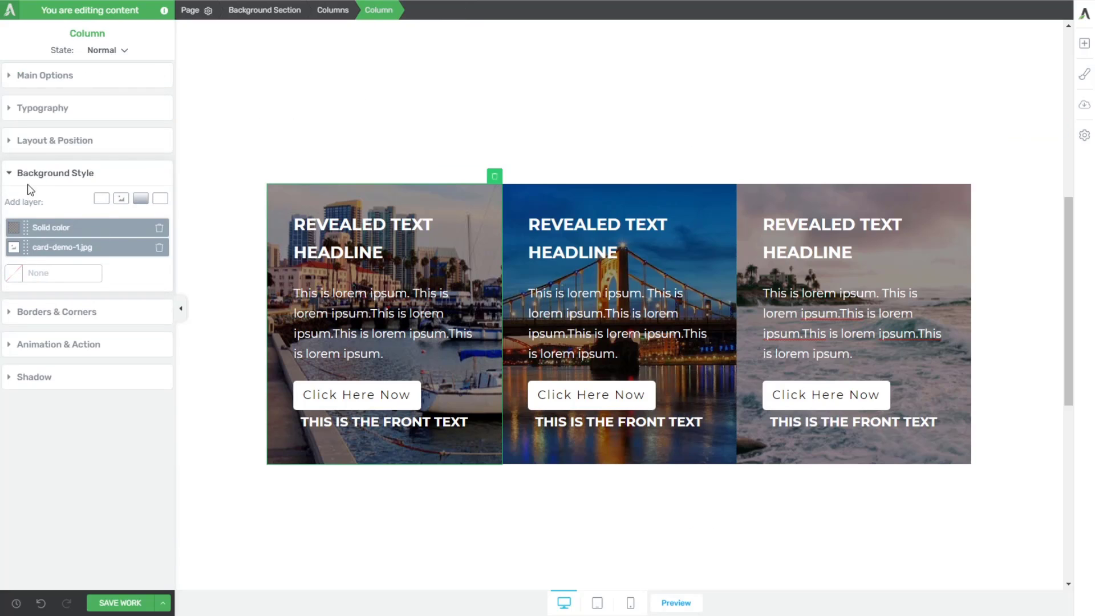
click(116, 51)
click(96, 96)
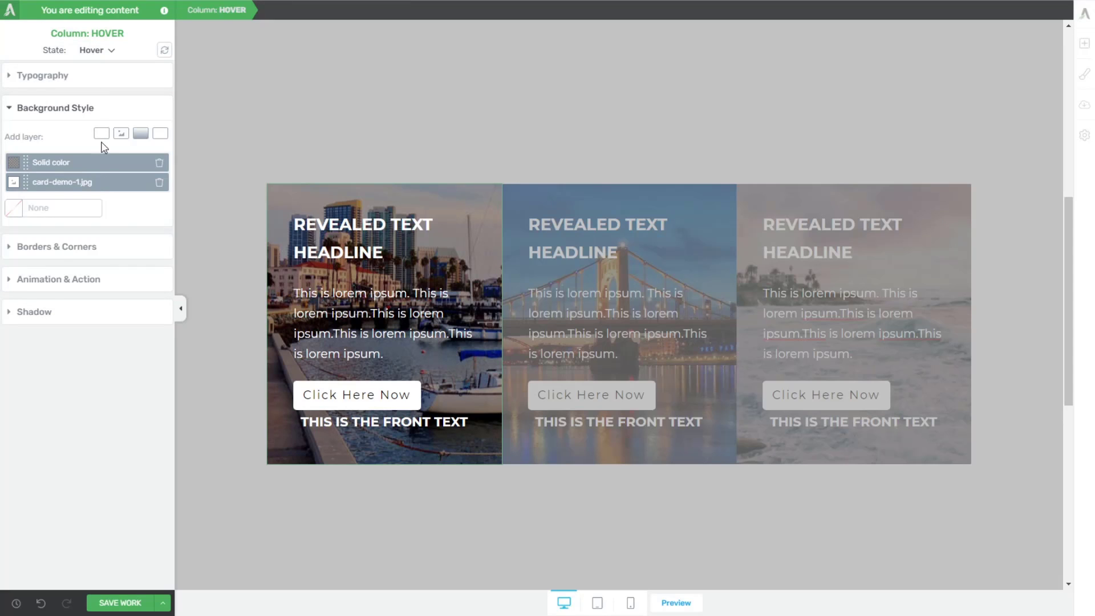
click(57, 163)
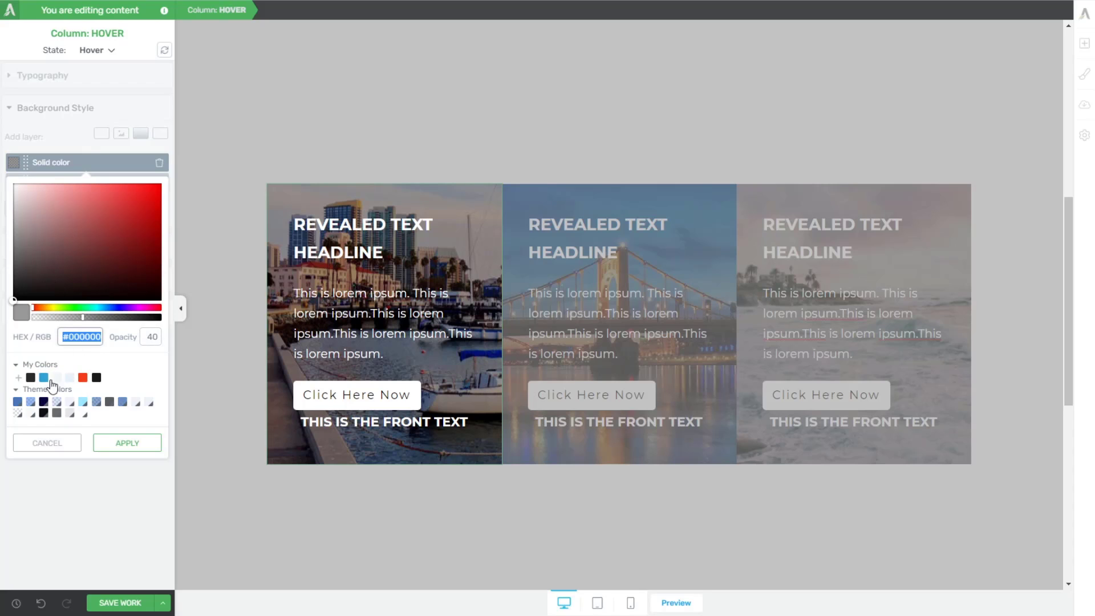
click(18, 402)
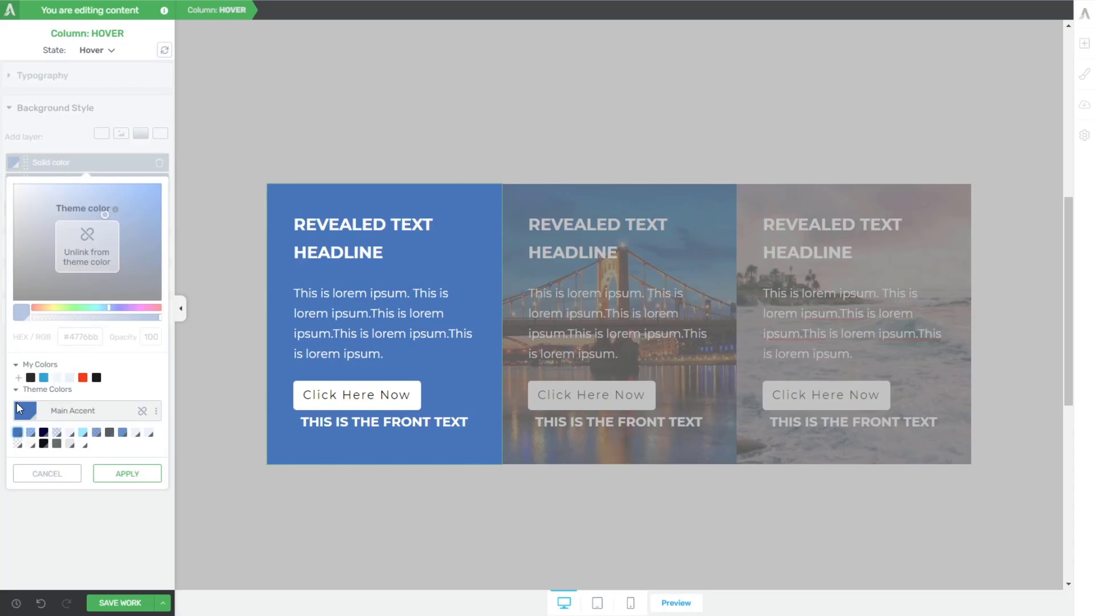
click(127, 473)
click(112, 53)
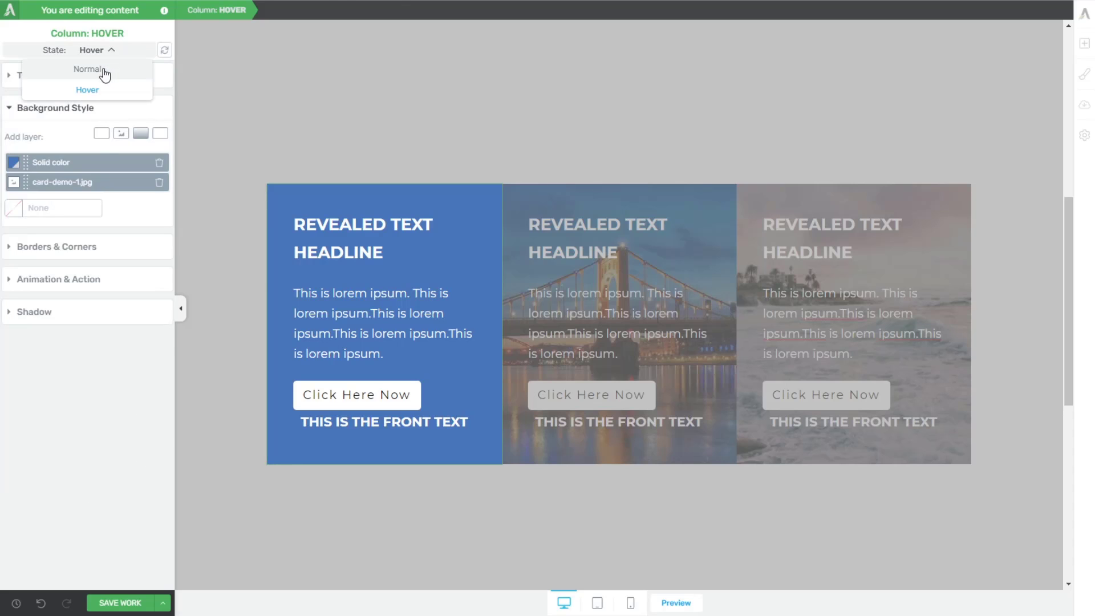
click(88, 69)
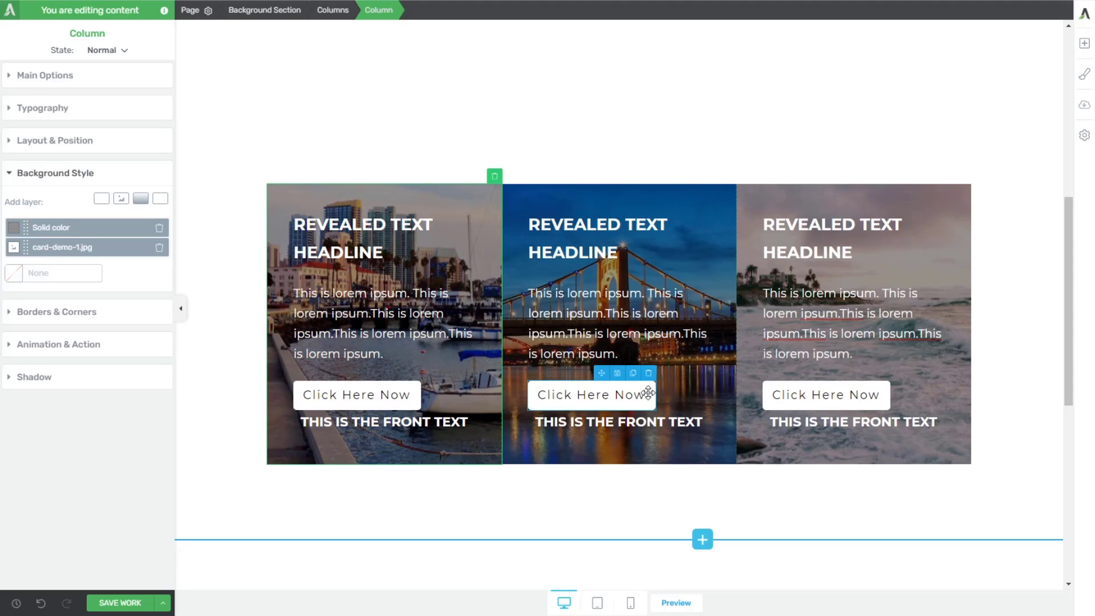
- Examine the .reveal .thrv_wrapper rule and its opacity value in the CSS text block below the cards
scroll(537, 501, down, 10)
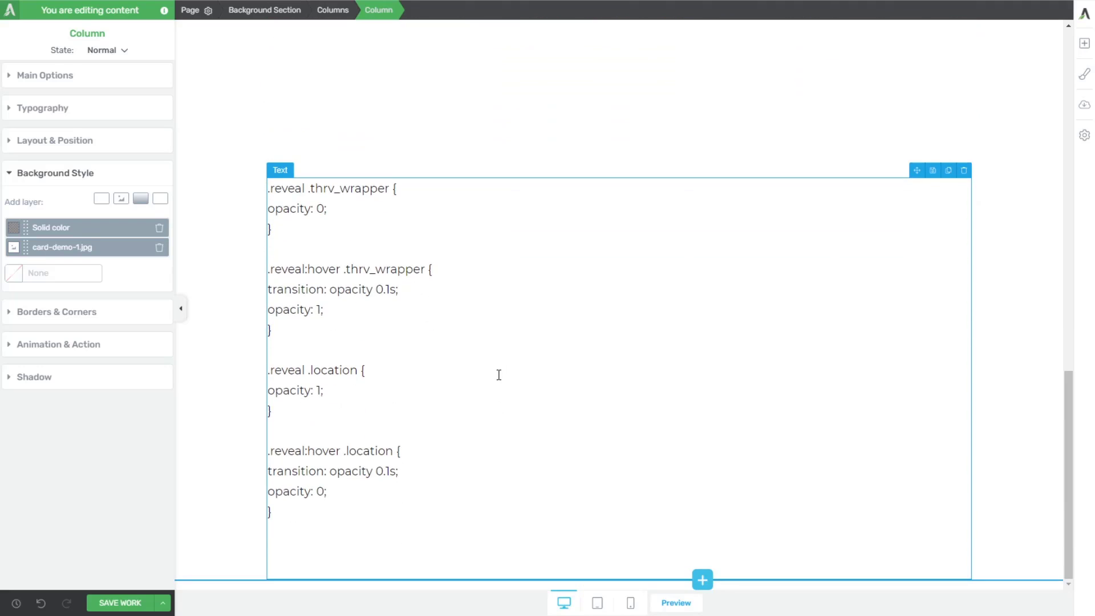
click(198, 229)
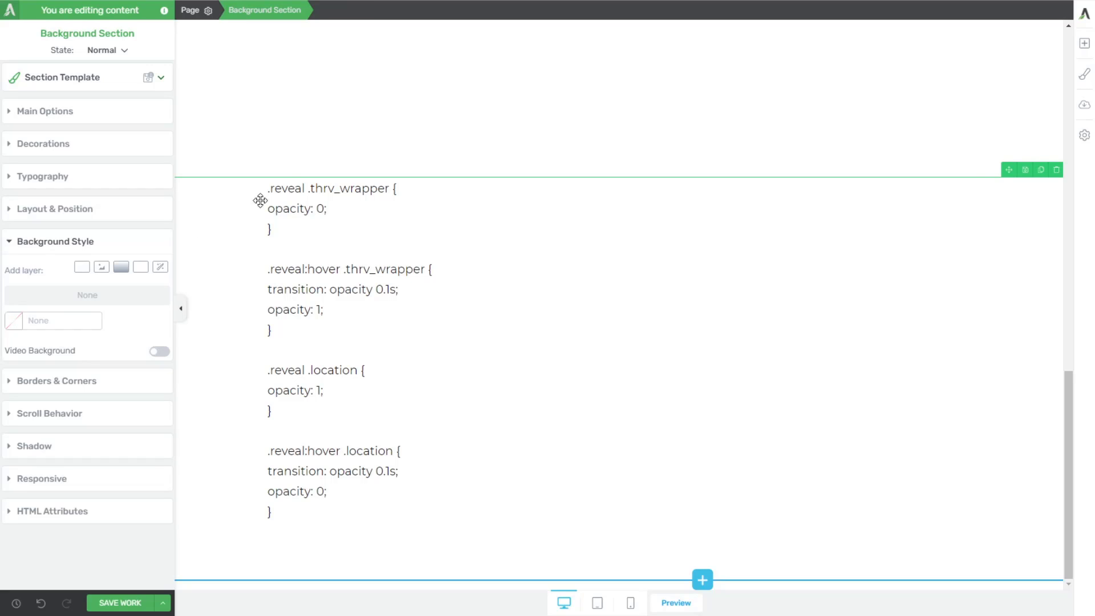
drag(269, 190, 306, 188)
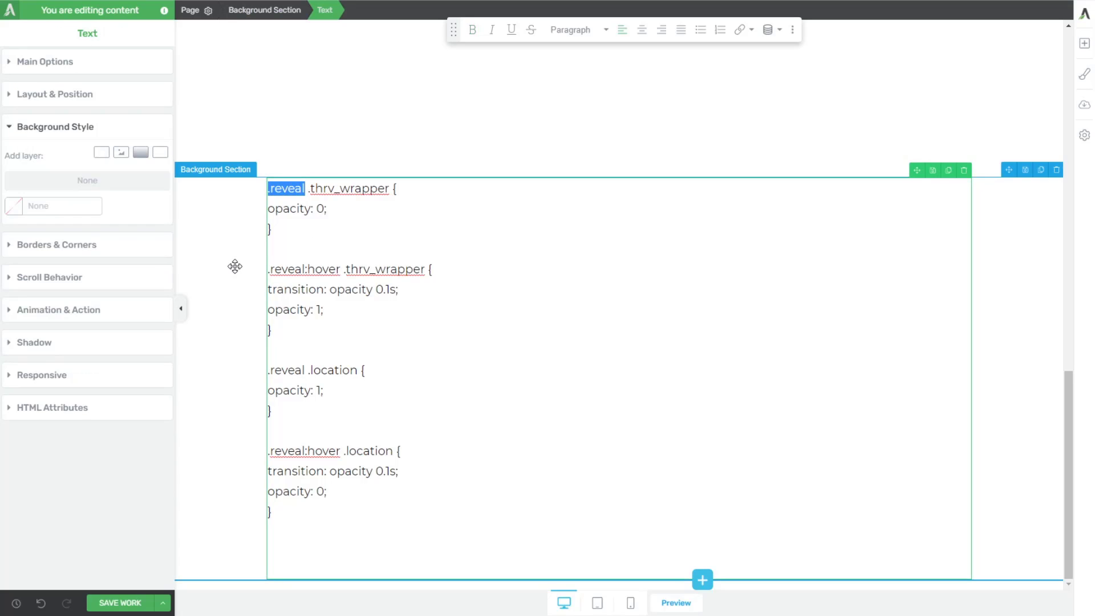
double_click(319, 208)
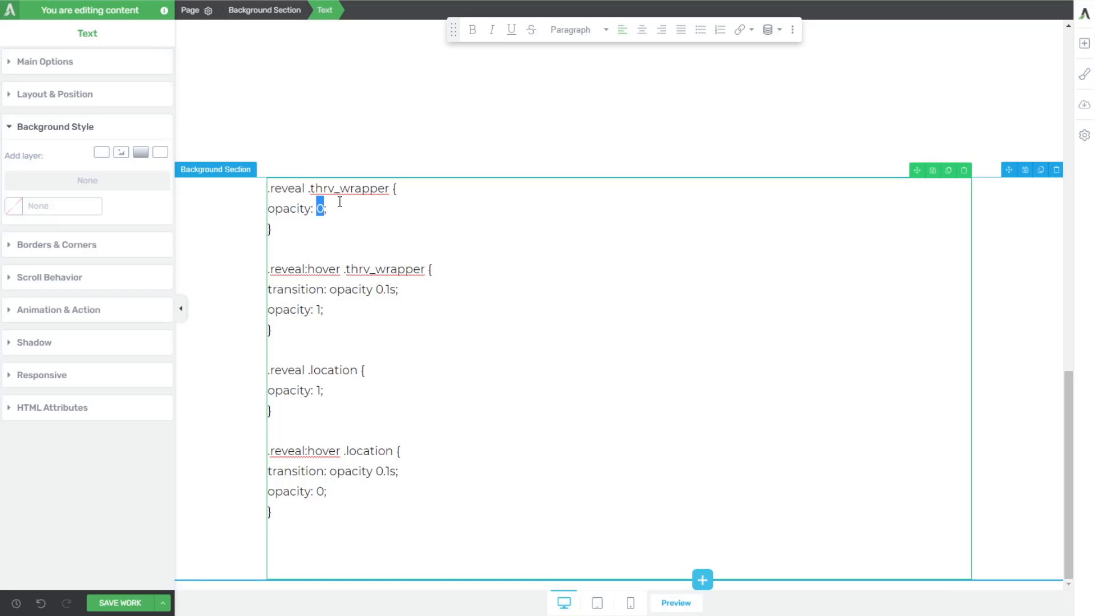
drag(309, 188, 390, 188)
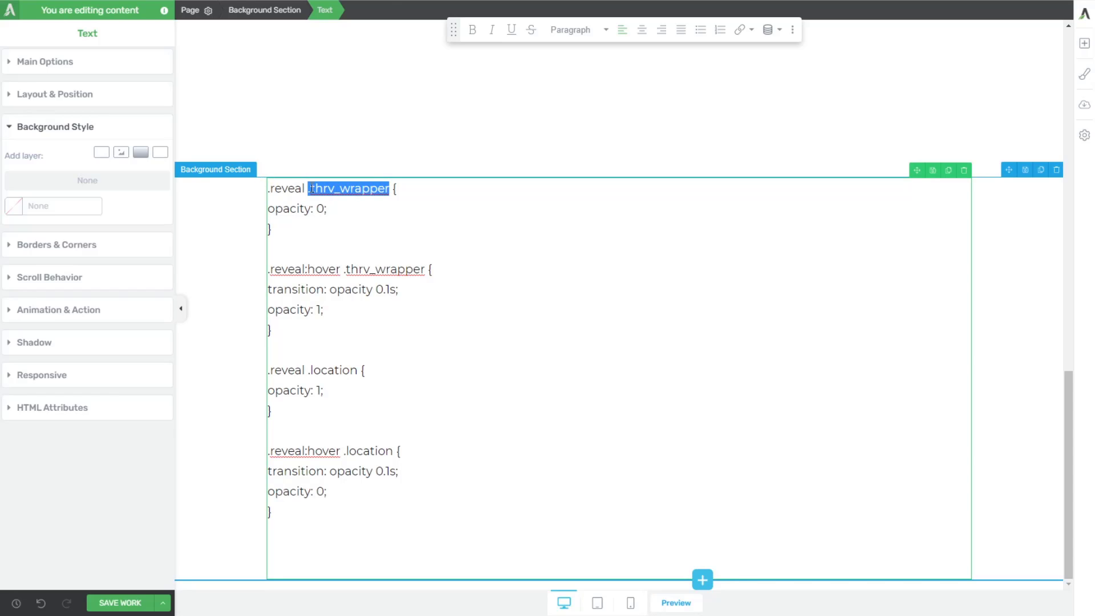
- Examine the .reveal class selector, its zero opacity, and the .reveal:hover .thrv_wrapper transition rule in the CSS text block
drag(305, 187, 269, 190)
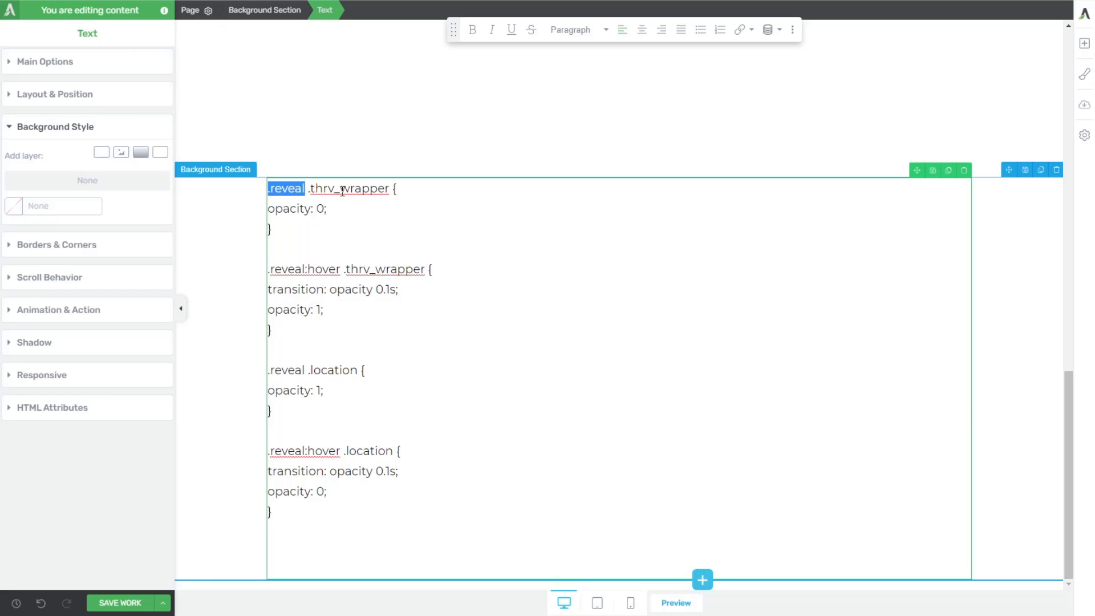
click(285, 189)
double_click(320, 209)
click(297, 290)
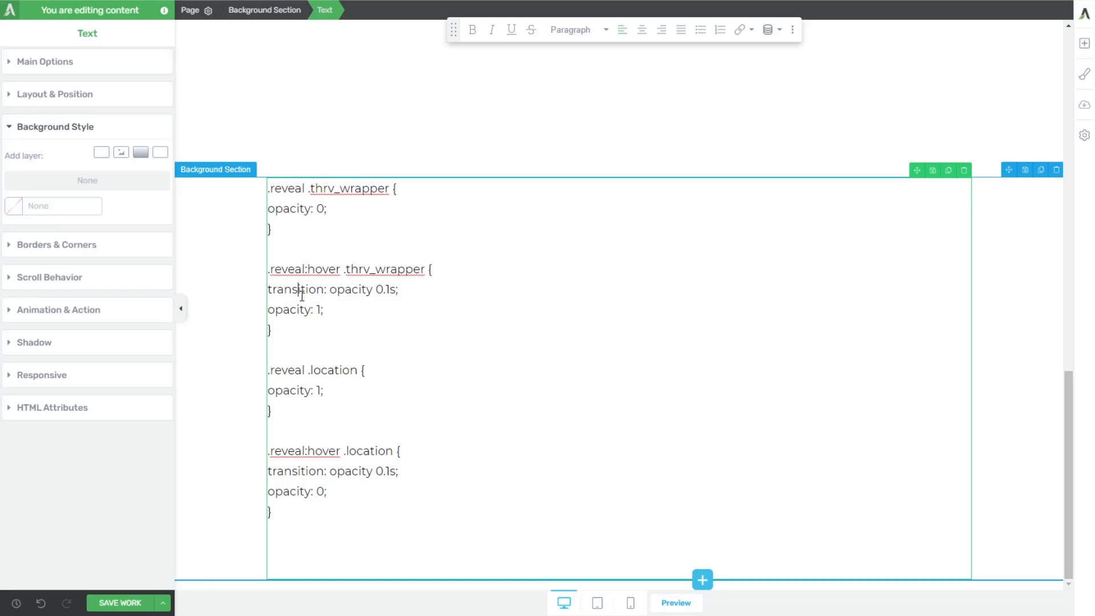
click(308, 269)
- Examine the .reveal .location and .reveal:hover .location rules and their opacity values in the CSS text block
drag(308, 369, 357, 369)
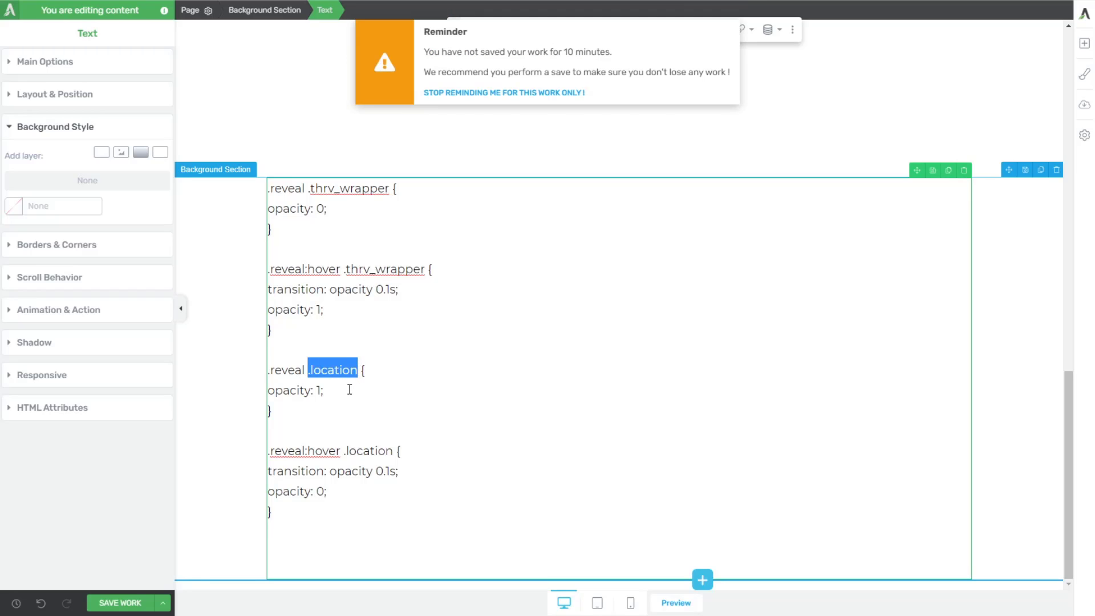
click(302, 372)
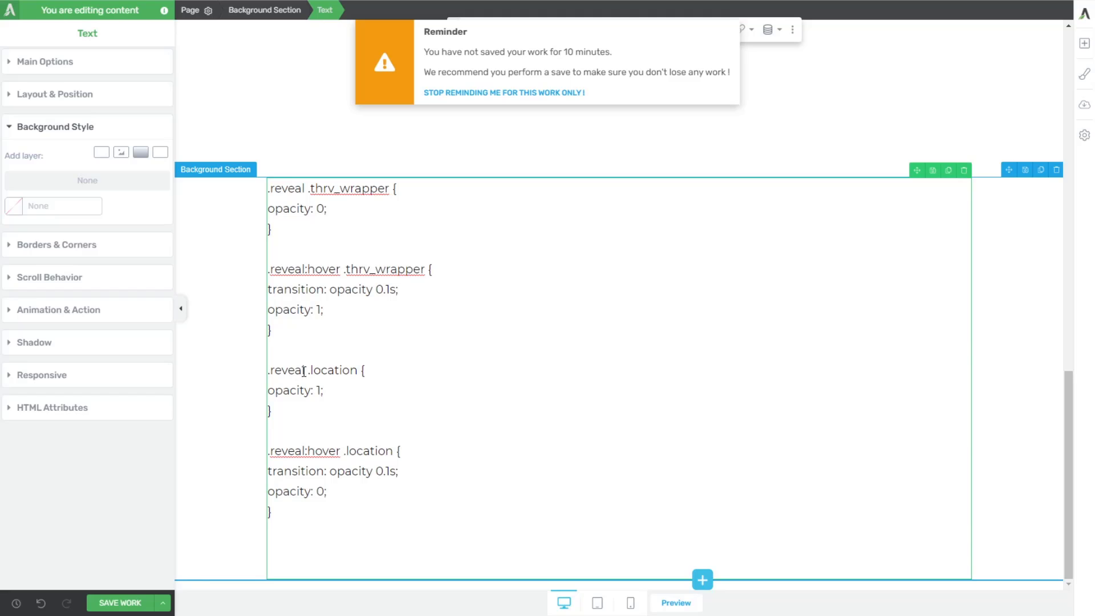
drag(303, 372, 268, 371)
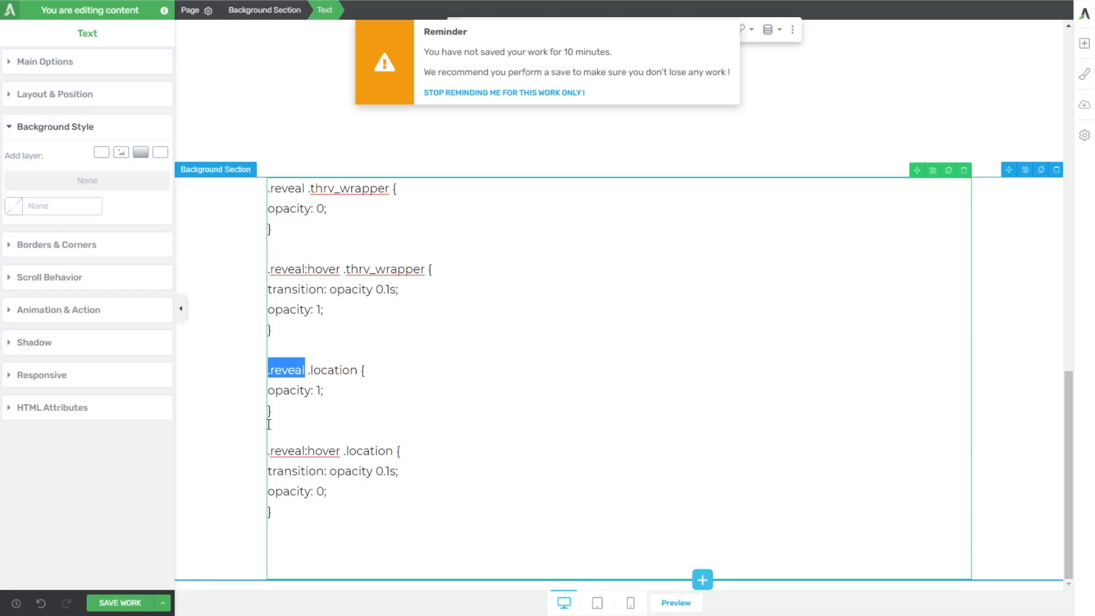
double_click(318, 391)
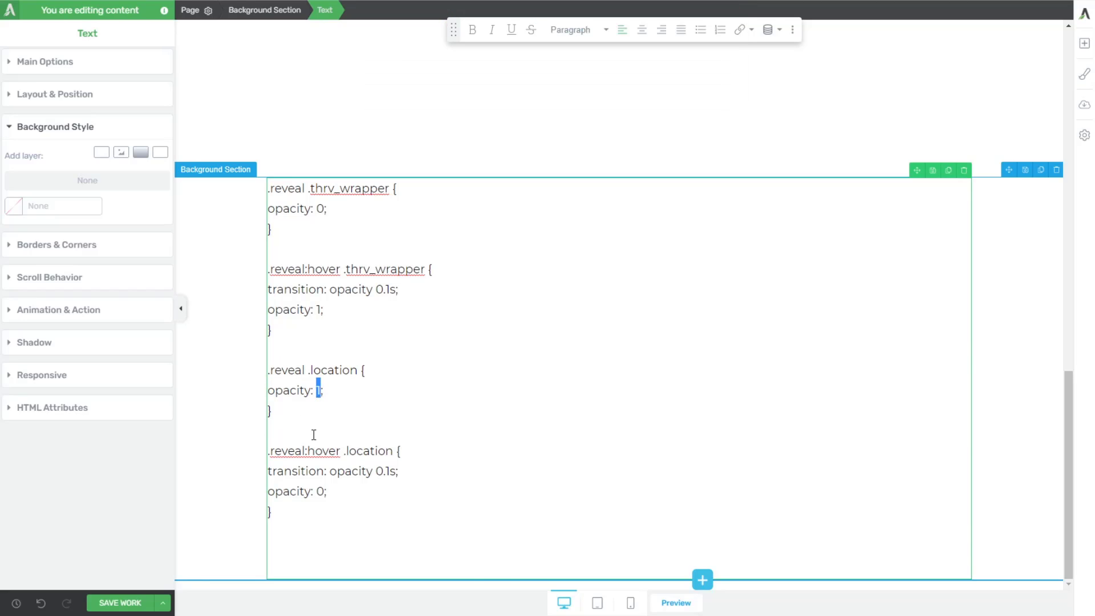
click(305, 409)
click(318, 491)
double_click(318, 492)
click(238, 344)
- Select all four rules in the CSS text block for copying and open the page's Custom CSS editor
click(278, 516)
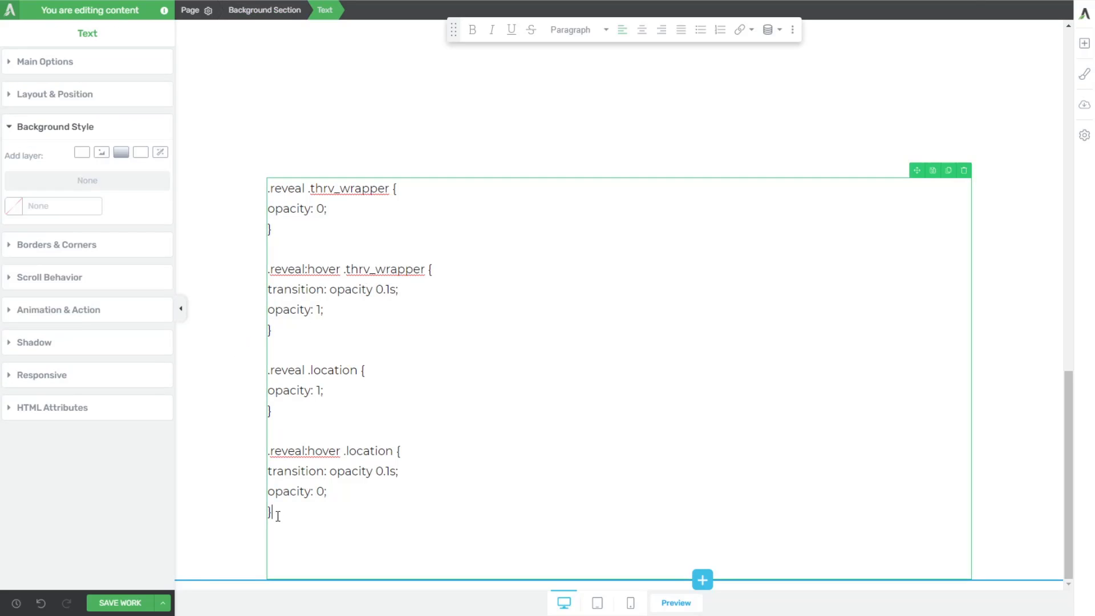
drag(277, 516, 269, 182)
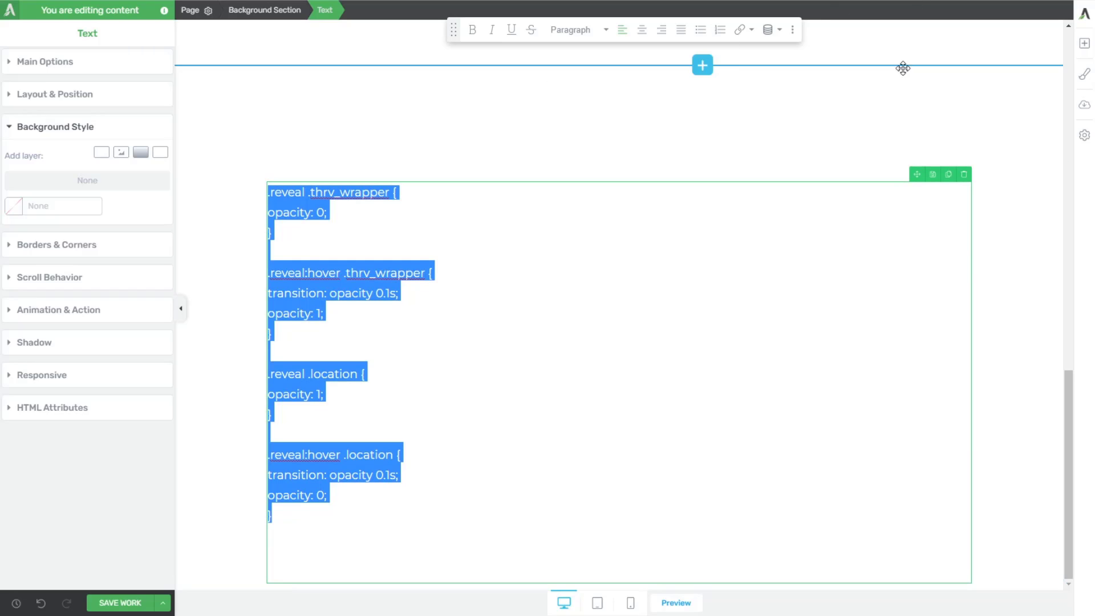
click(1084, 137)
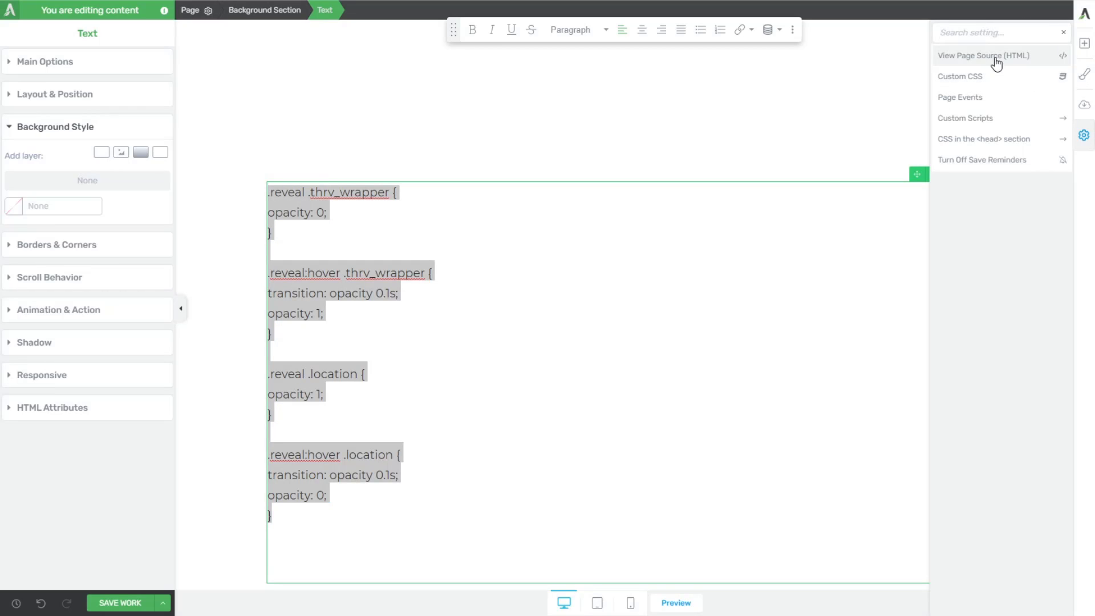
click(1062, 35)
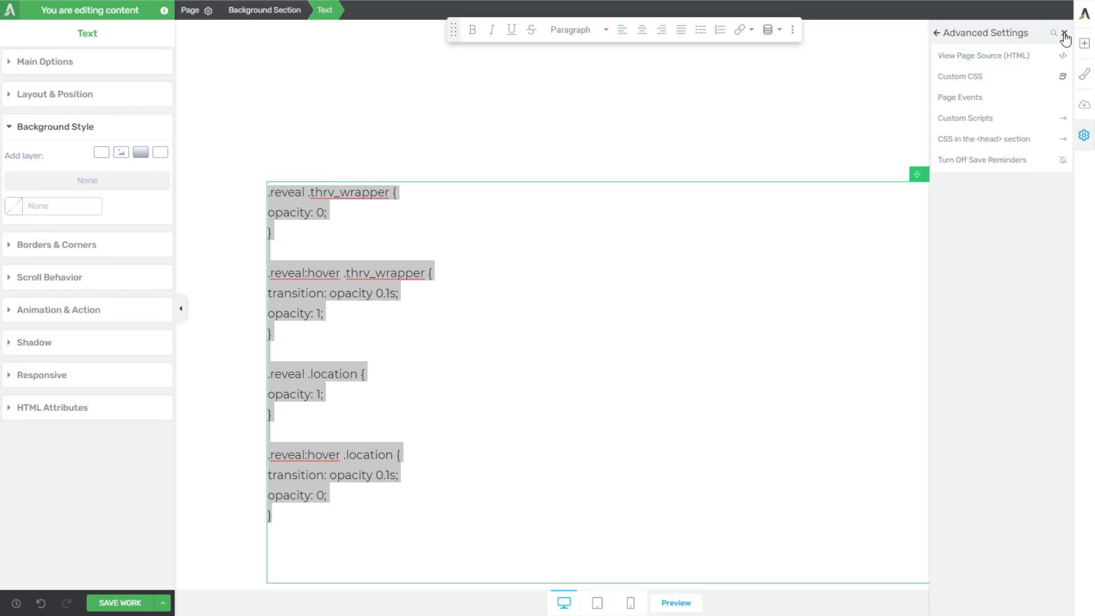
click(939, 34)
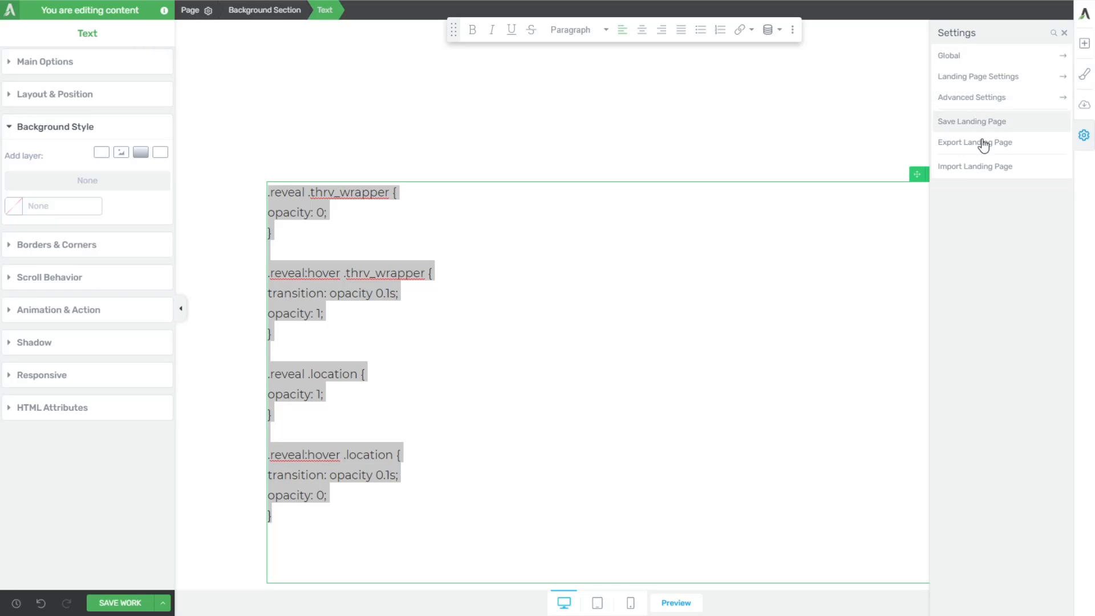
click(992, 98)
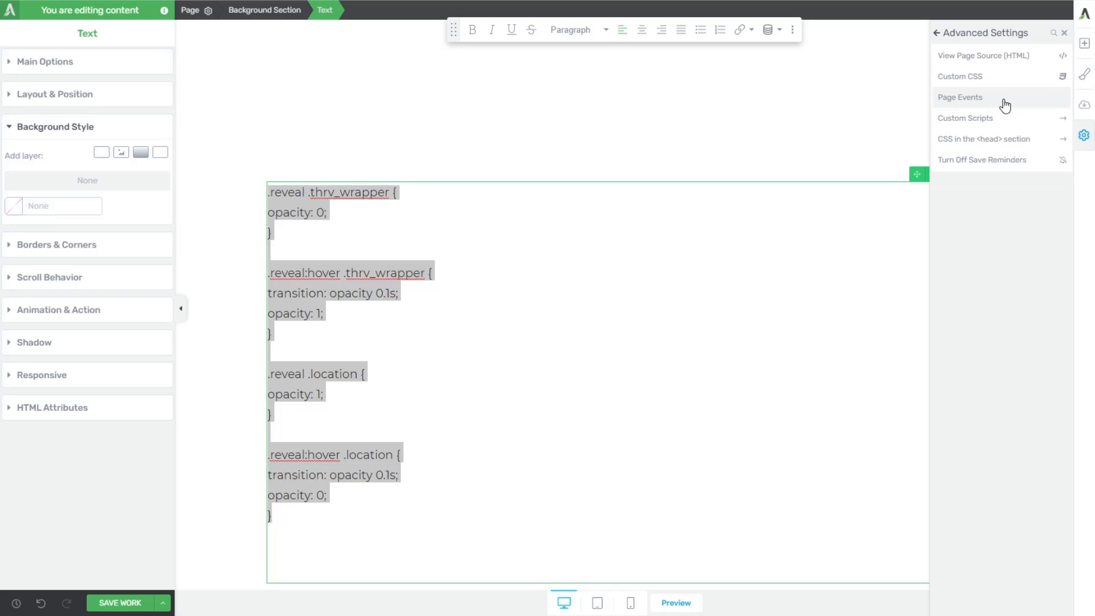
click(974, 80)
- Replace the contents of the Custom CSS editor with the four .reveal and .location opacity rules and apply them
drag(153, 255, 9, 6)
key(ctrl+c)
key(BackSpace)
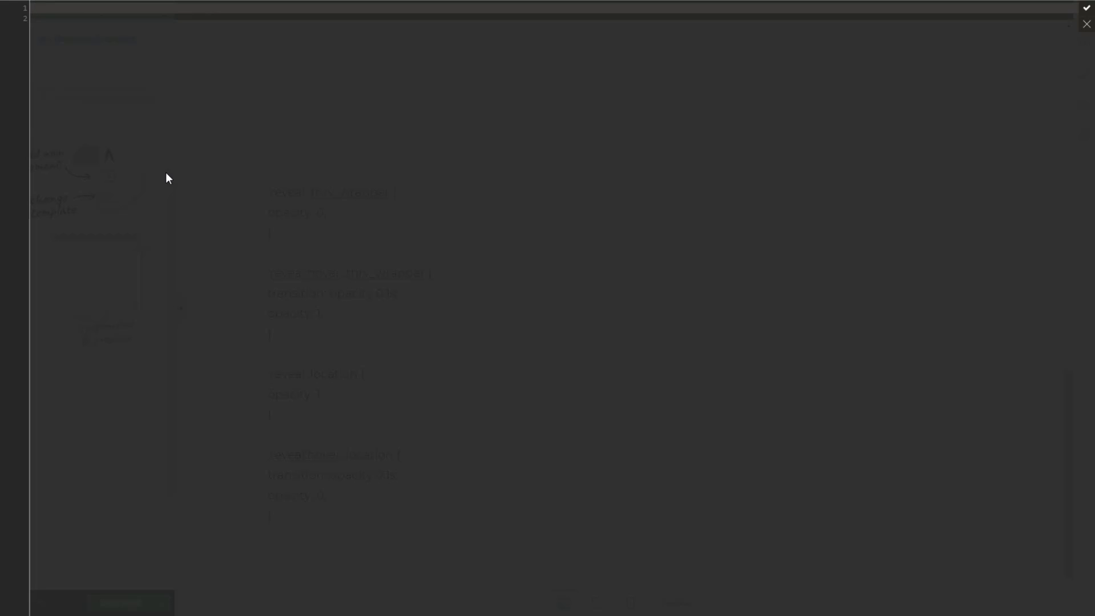
key(ctrl+v)
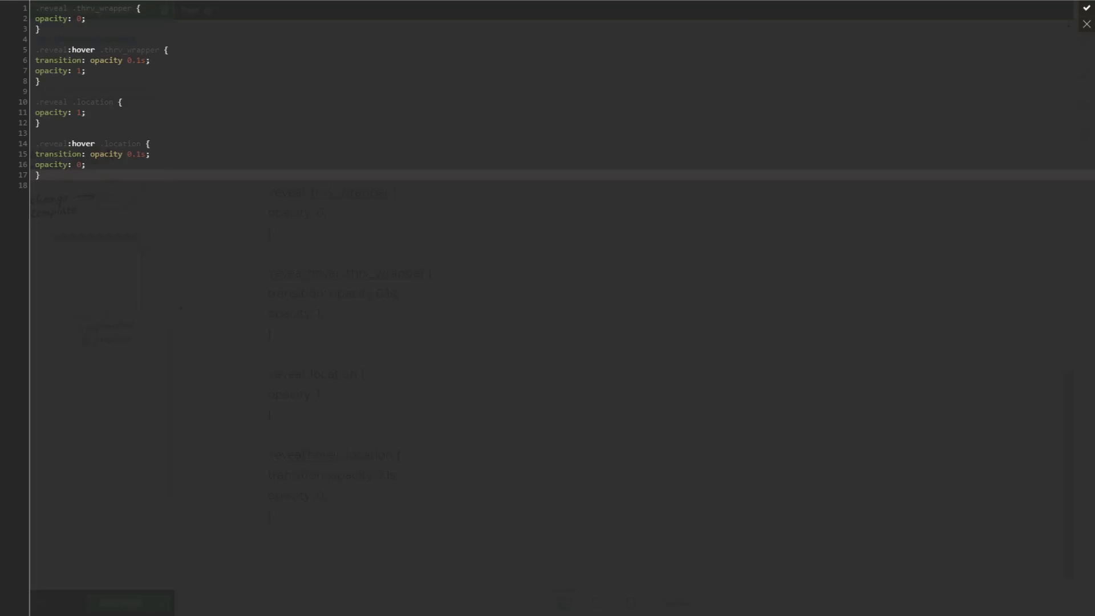
click(1086, 8)
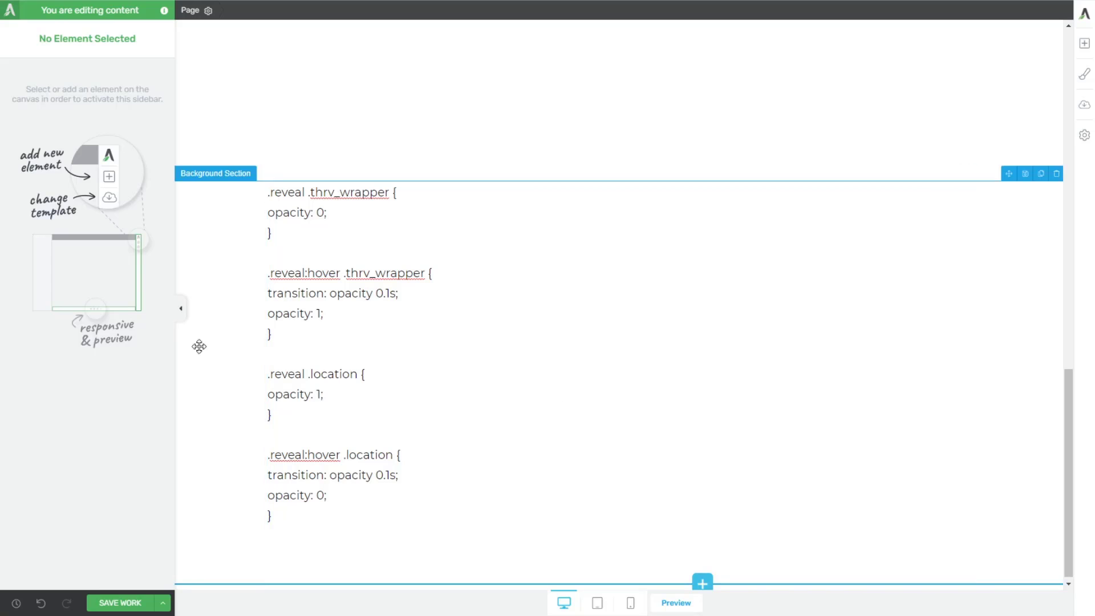
- Check the HTML classes of the San Diego and Chicago content boxes and the San Diego city name in the upper example
click(236, 285)
scroll(281, 289, up, 5)
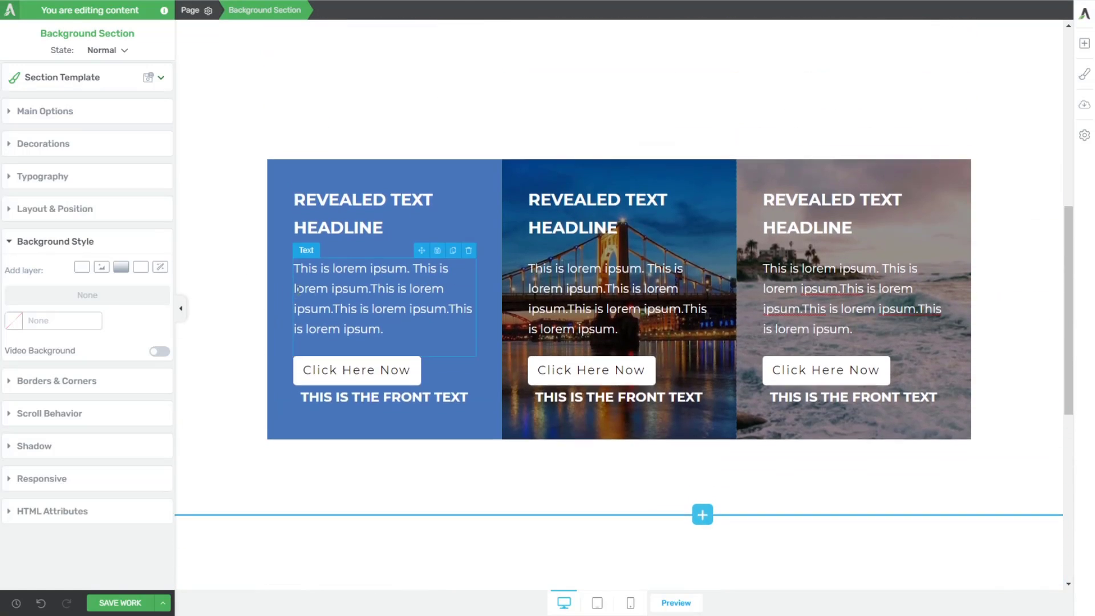
scroll(277, 245, up, 5)
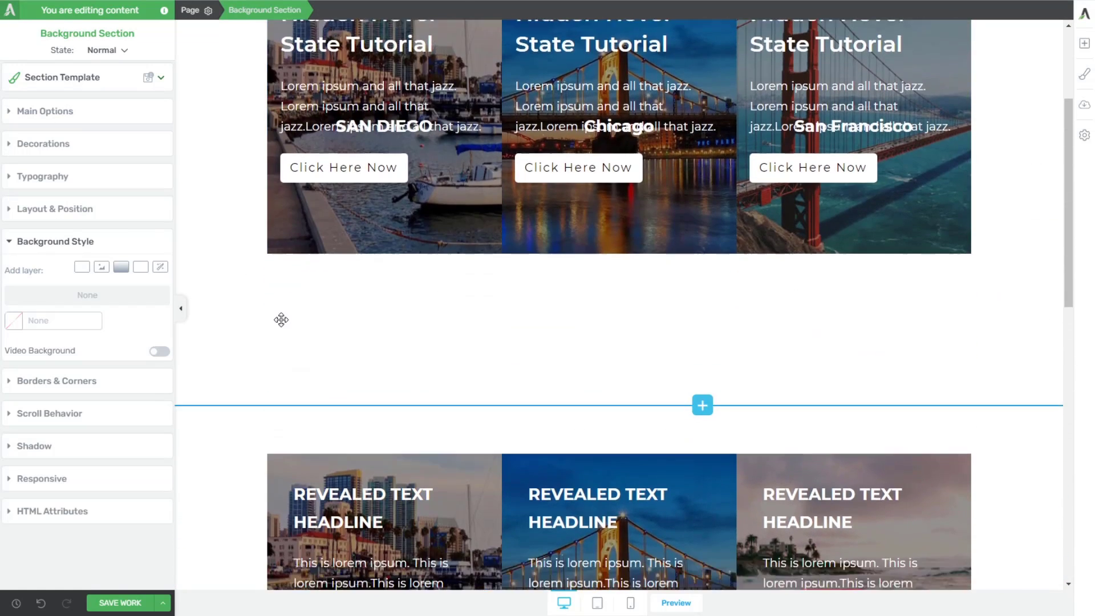
scroll(281, 319, down, 5)
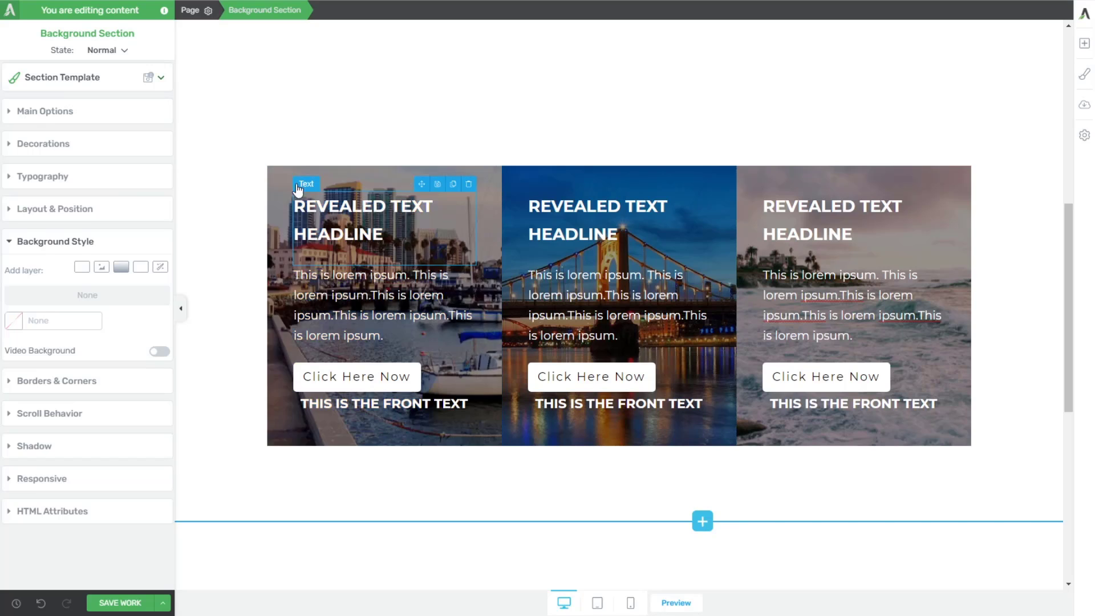
scroll(301, 189, up, 6)
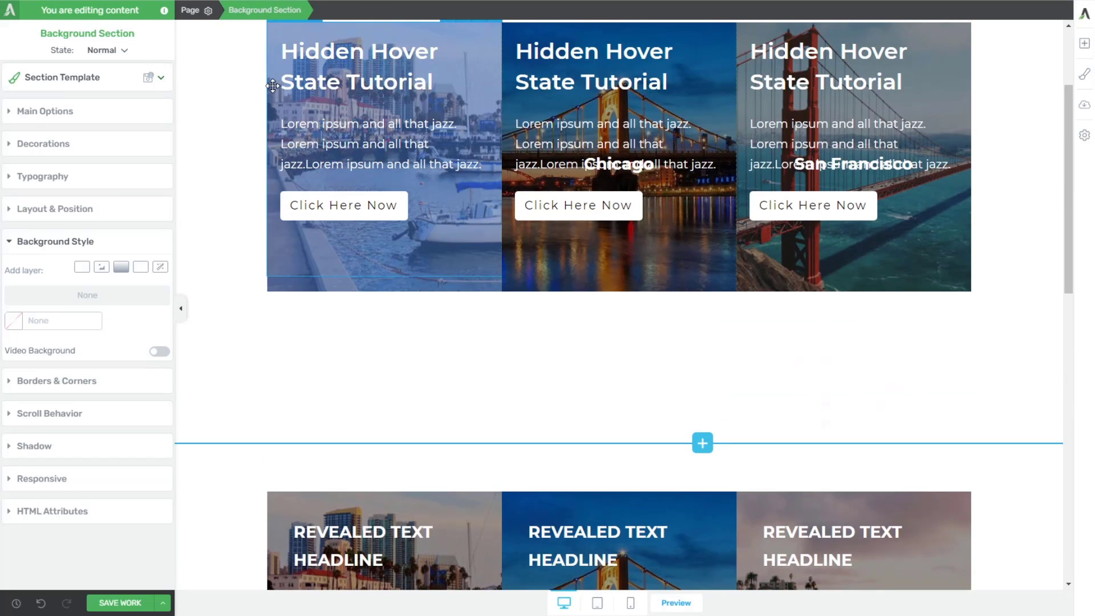
click(276, 100)
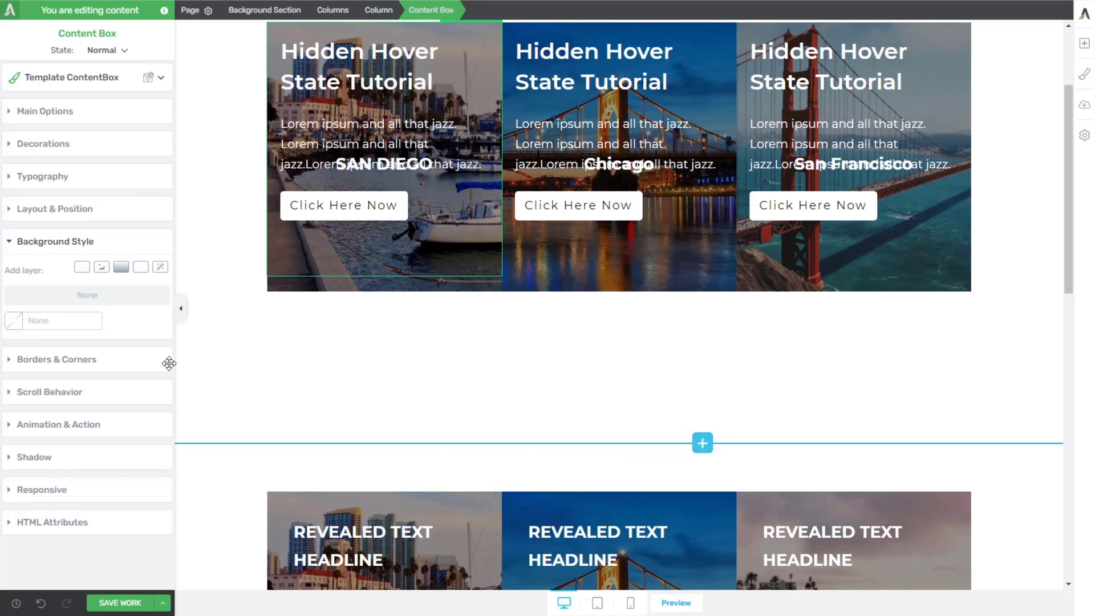
click(50, 522)
click(79, 473)
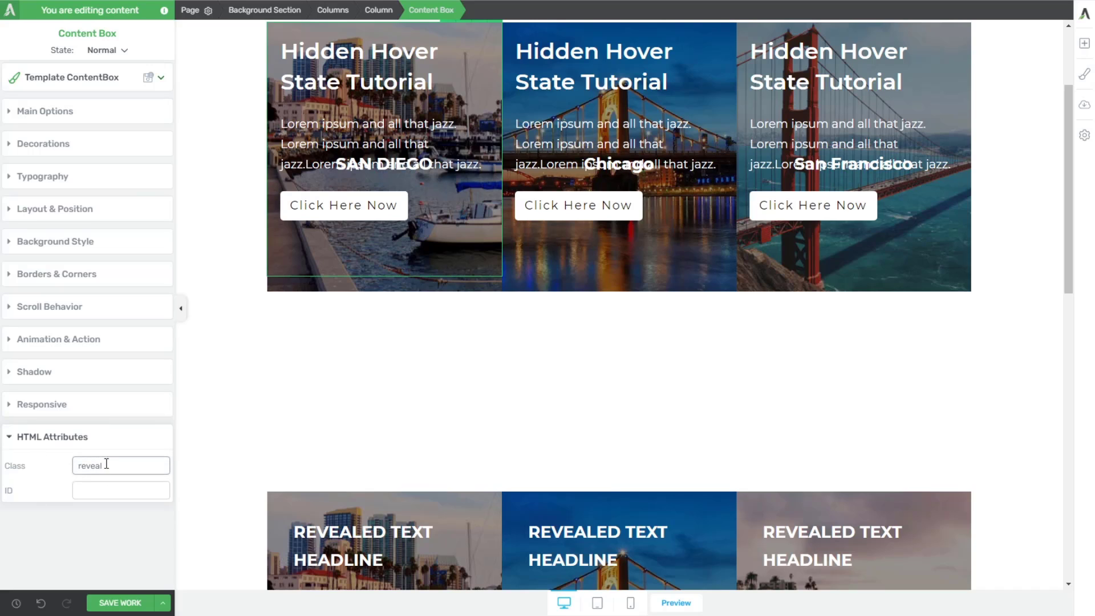
click(541, 243)
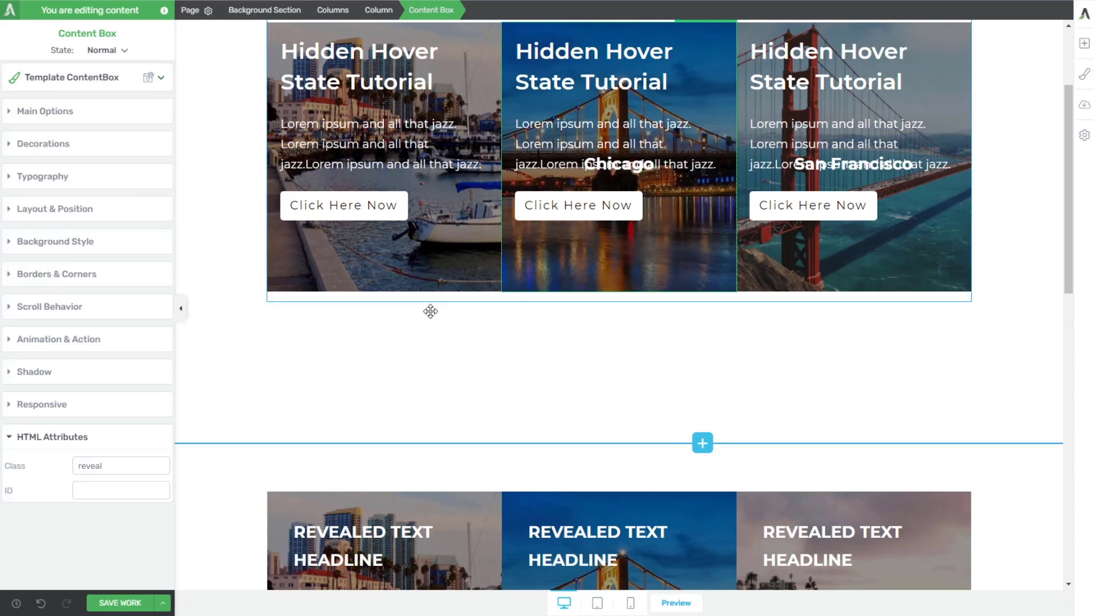
click(425, 164)
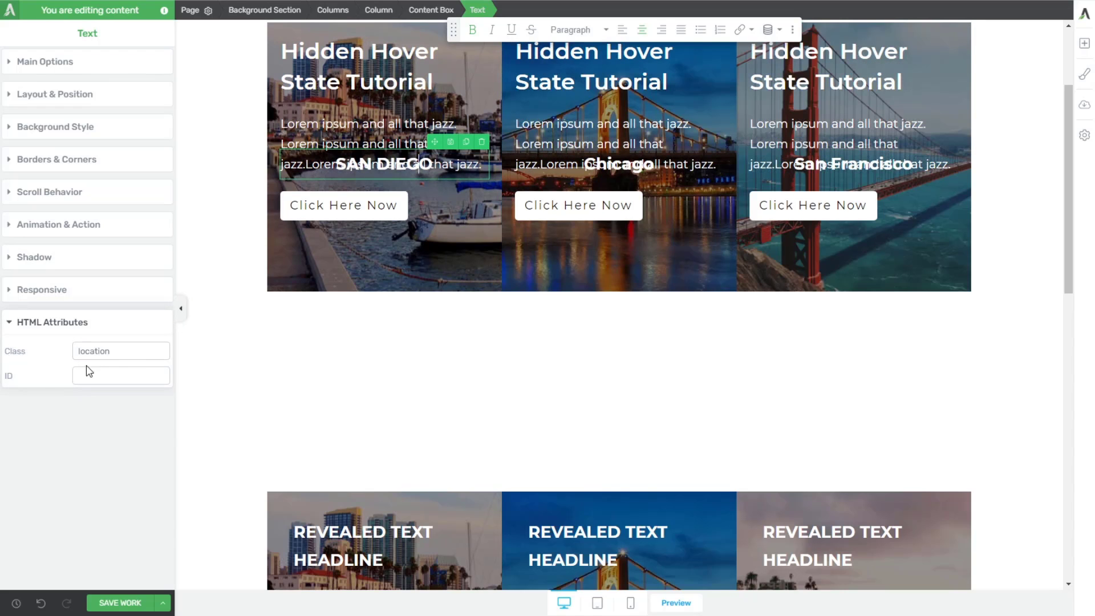
click(113, 354)
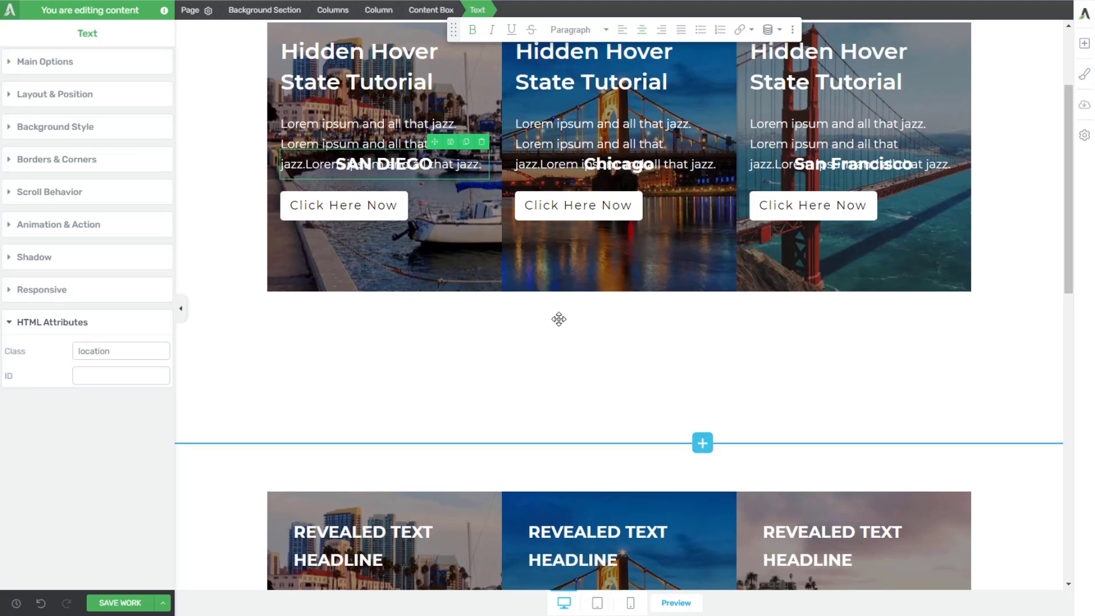
- Assign the HTML class location to the THIS IS THE FRONT TEXT element in each of the three lower columns
scroll(565, 316, down, 5)
scroll(590, 311, down, 2)
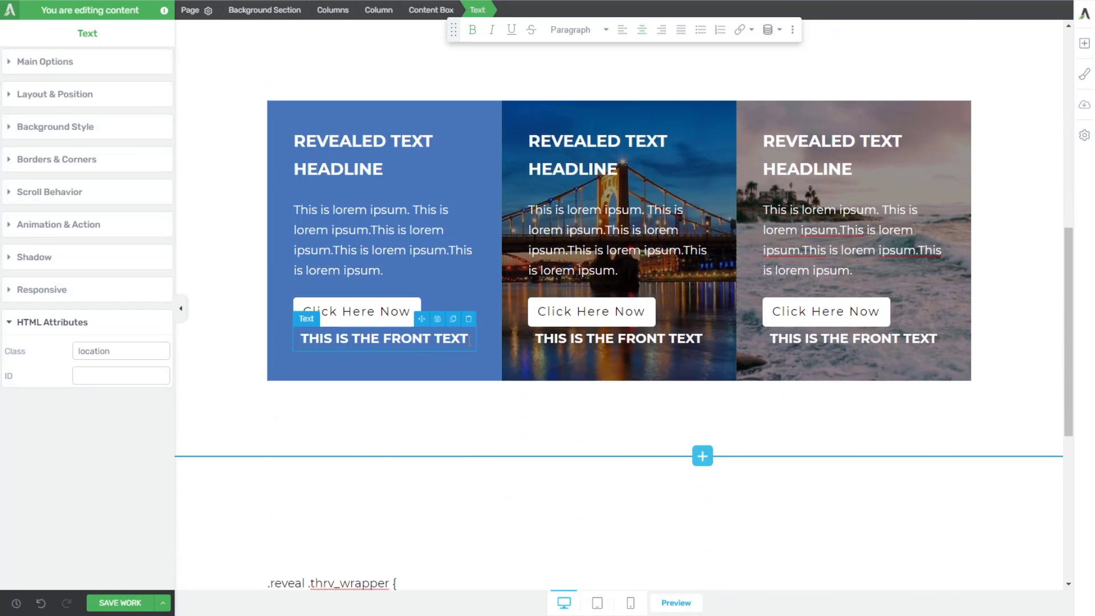
click(465, 339)
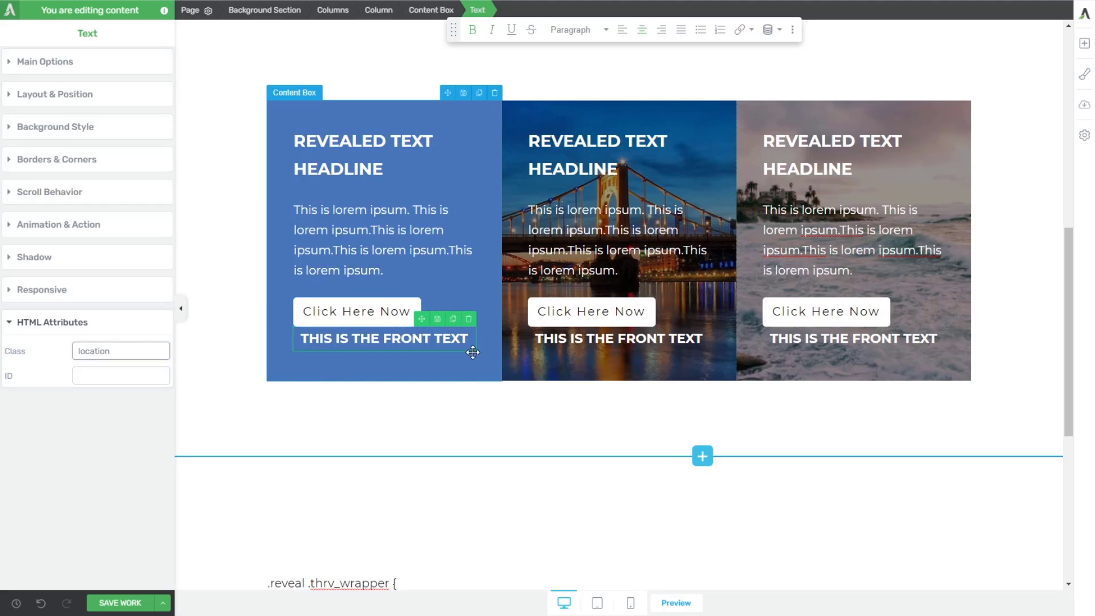
click(673, 339)
click(98, 349)
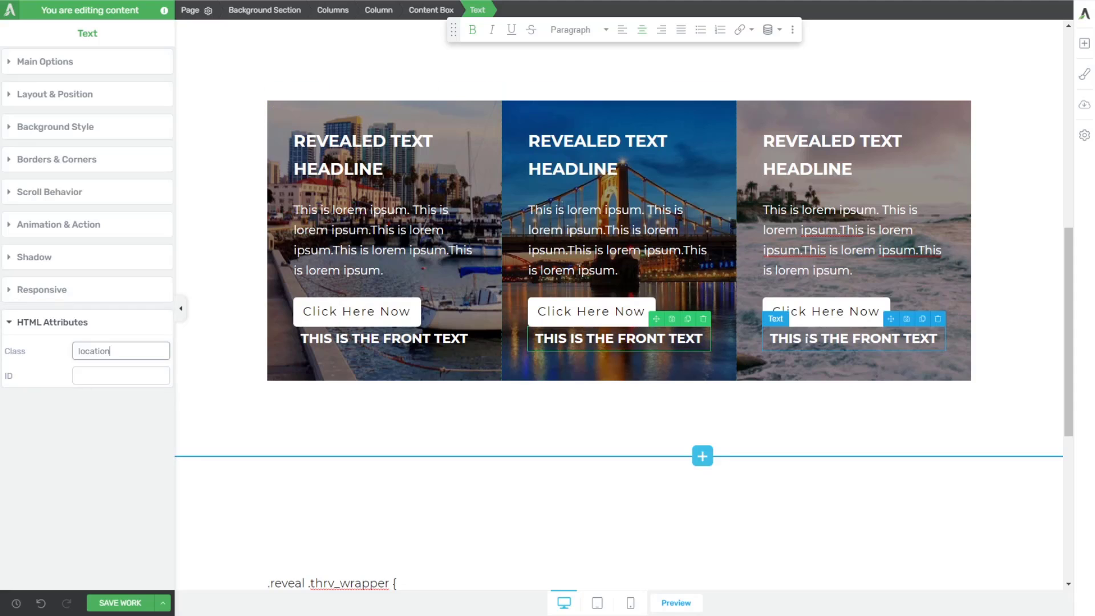
click(855, 338)
click(94, 348)
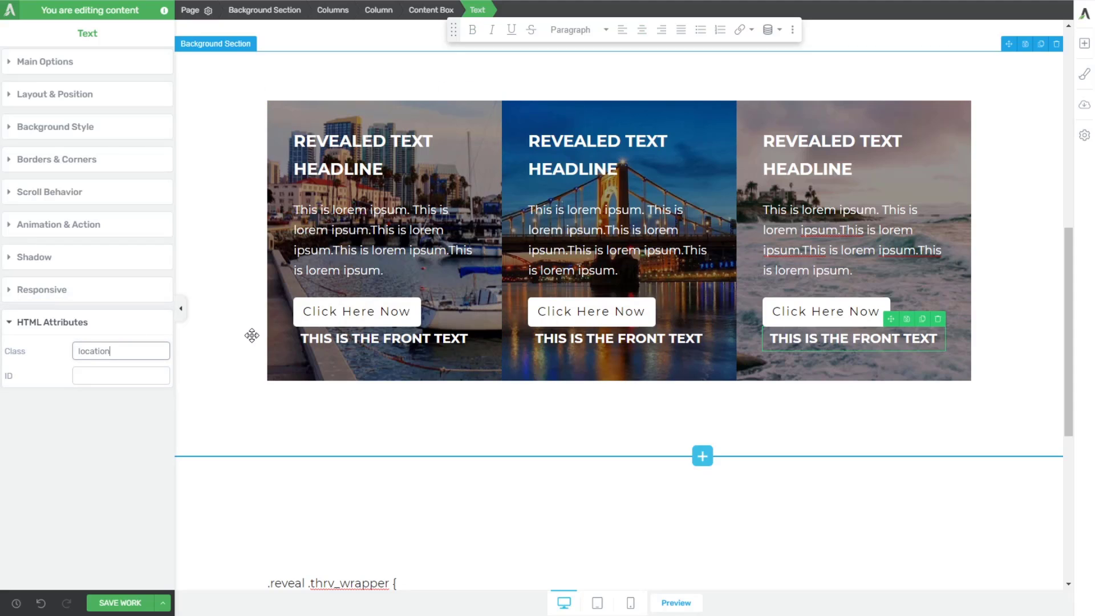
- Assign the HTML class reveal to the content box in each of the three lower columns
click(276, 345)
click(118, 466)
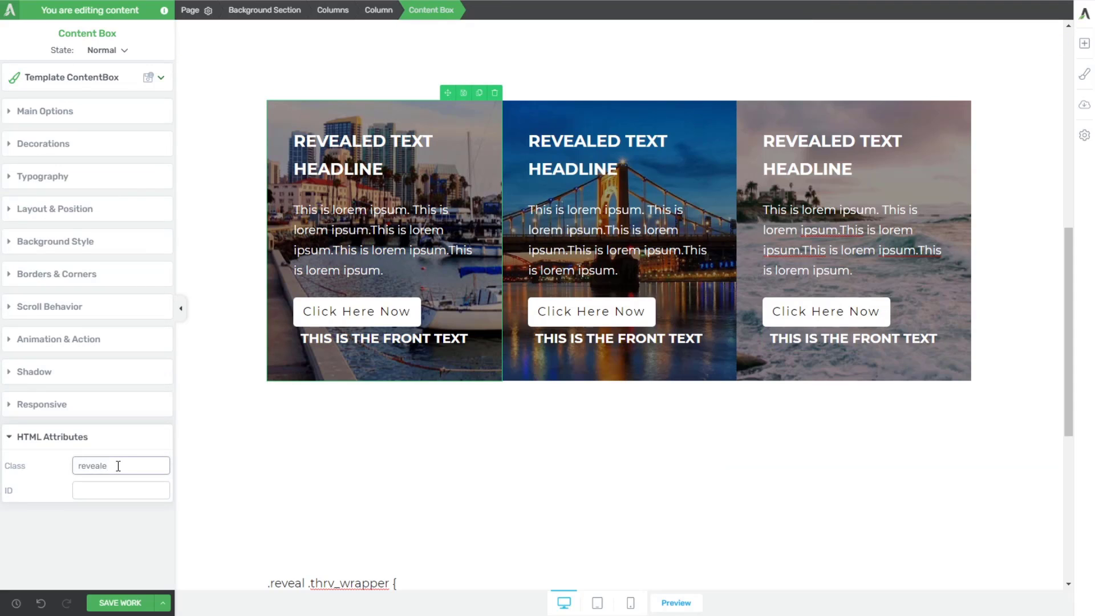
text(reveale)
click(650, 367)
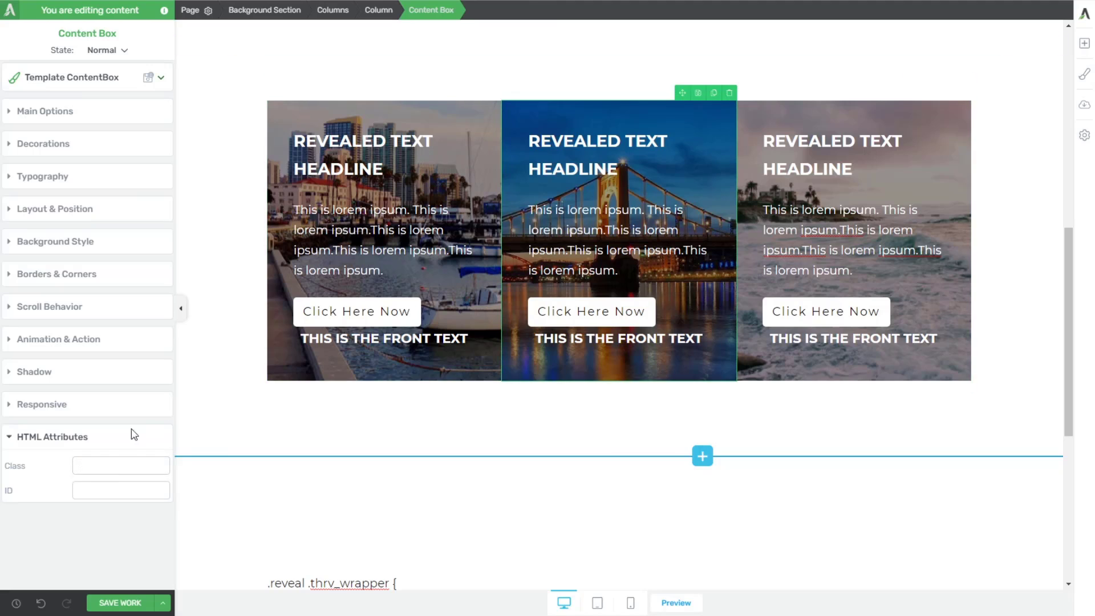
click(97, 459)
text(reveal)
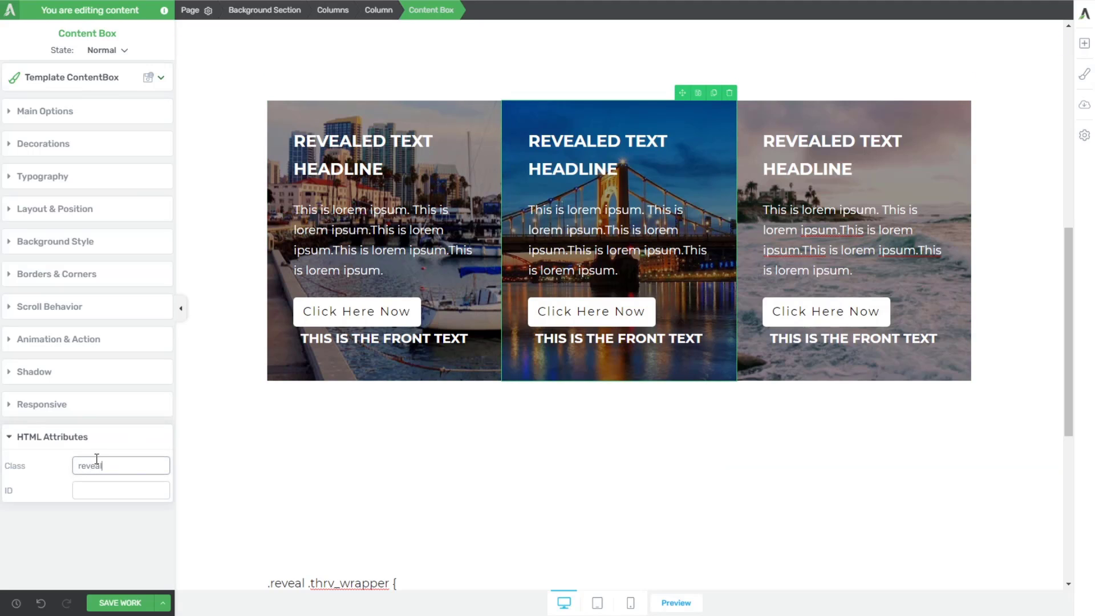
click(758, 350)
click(77, 461)
text(re)
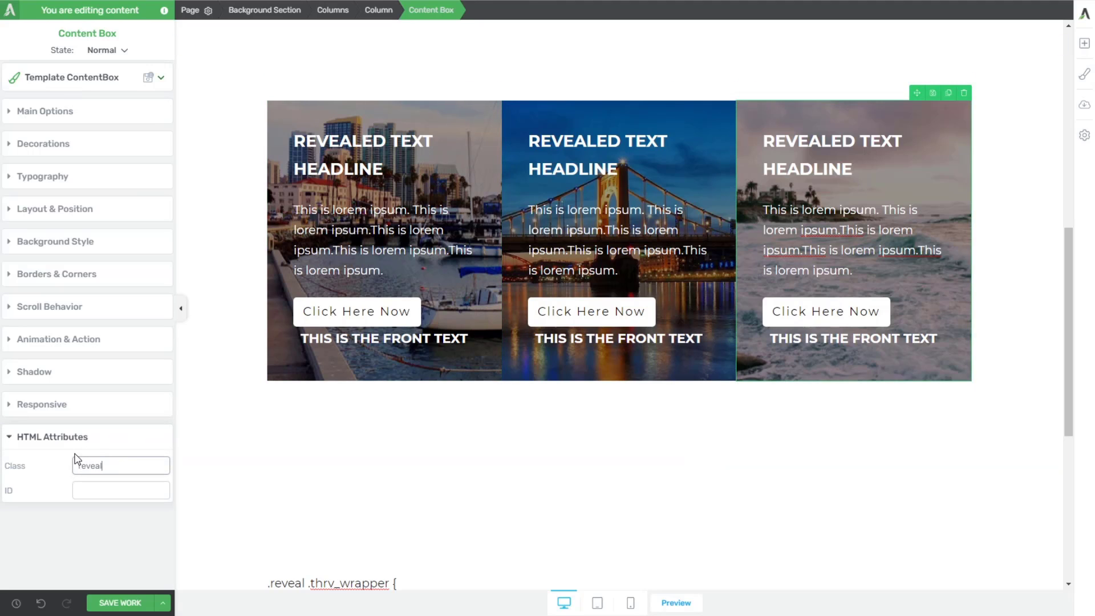
click(128, 534)
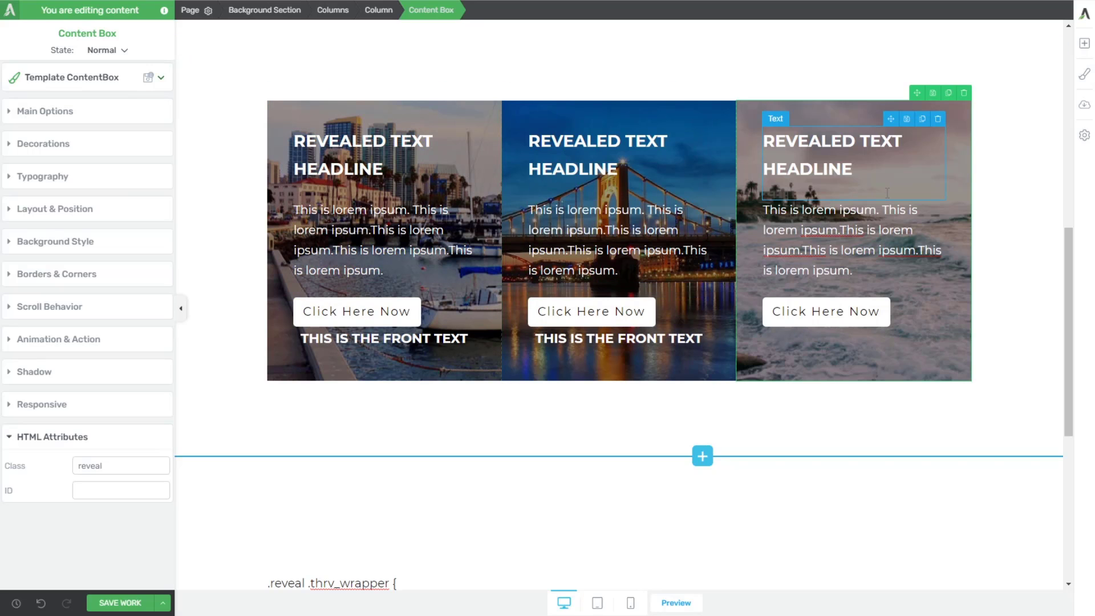
- Save the page and open its preview to view the image cards
click(126, 604)
click(676, 602)
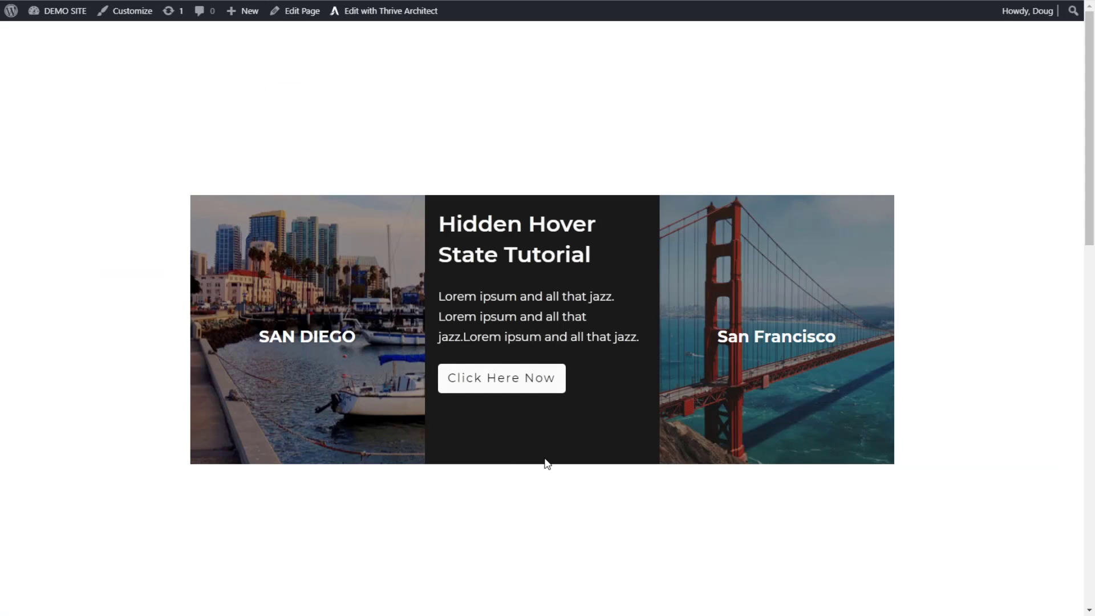
scroll(108, 191, down, 1)
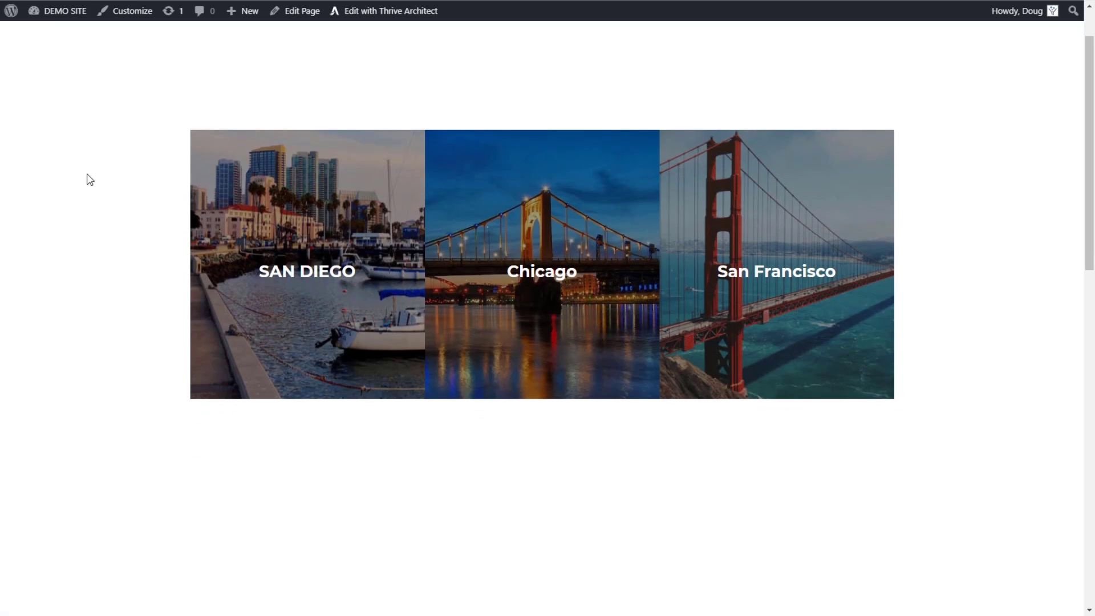
- Check the hover reveal on the lower row of image cards in the preview, and return to the page editor
scroll(811, 212, down, 8)
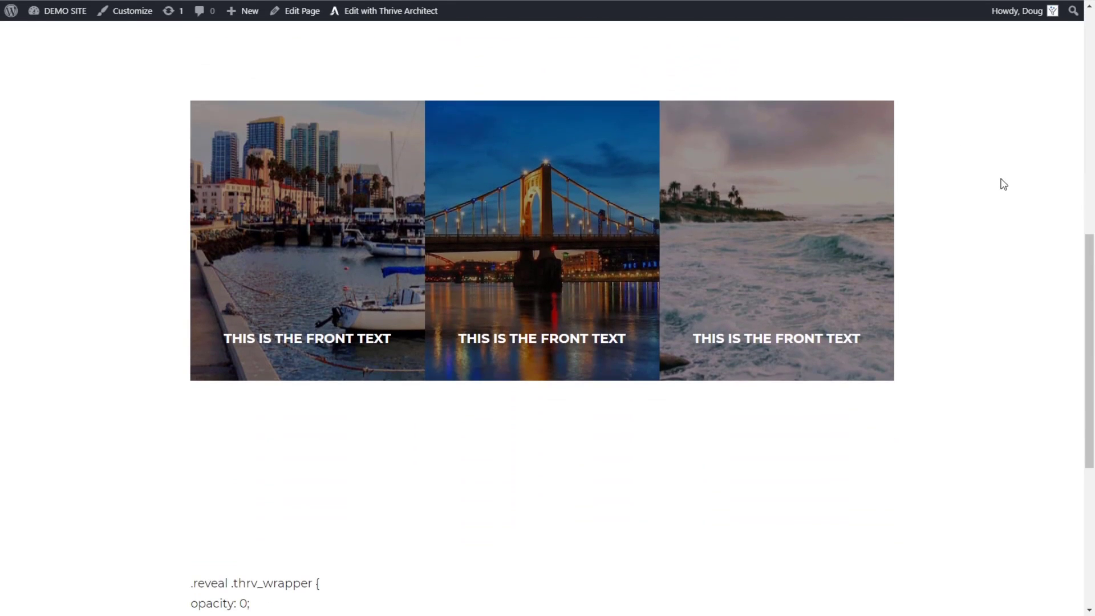
mouse_move(793, 213)
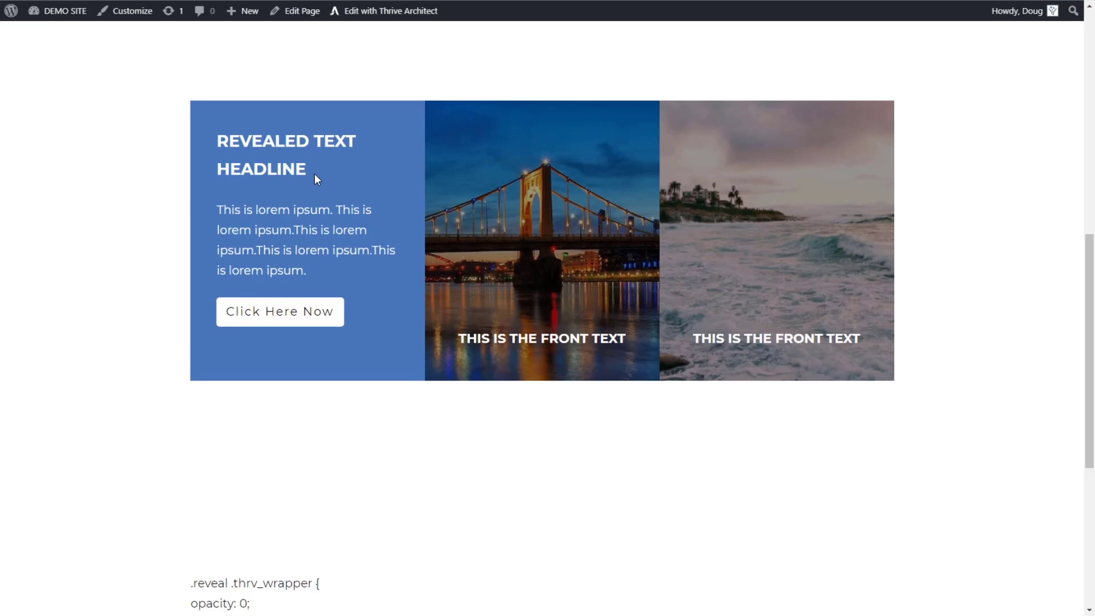
mouse_move(468, 171)
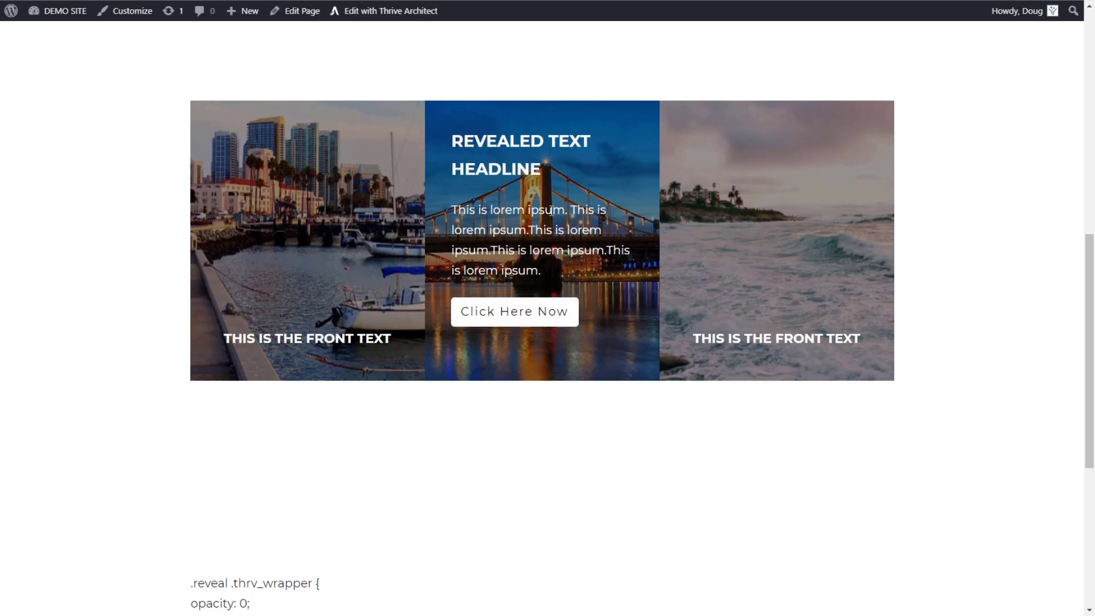
mouse_move(339, 200)
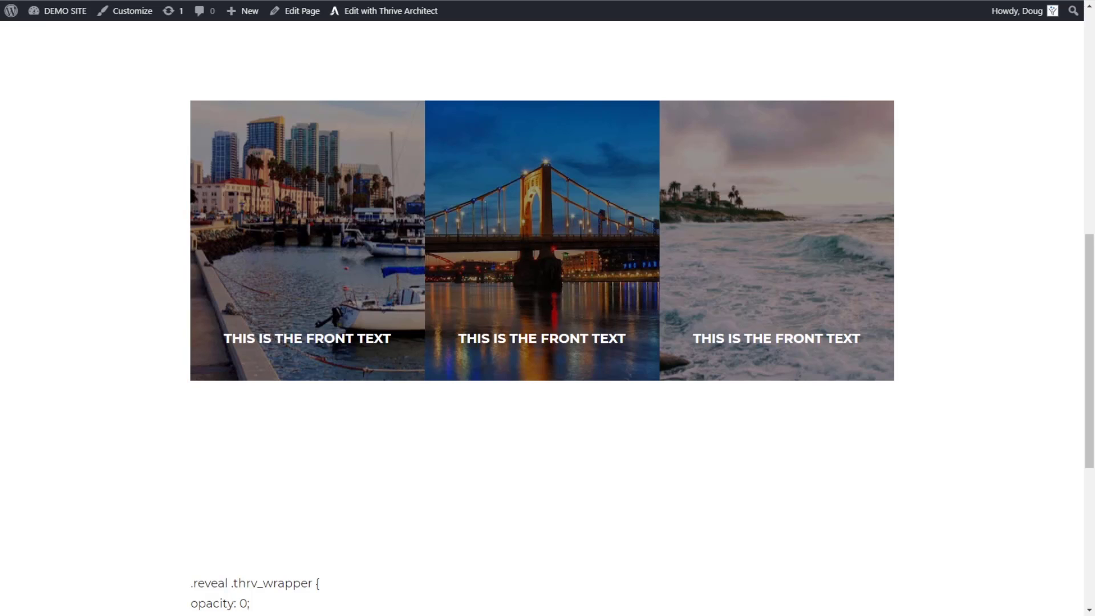
key(ctrl+w)
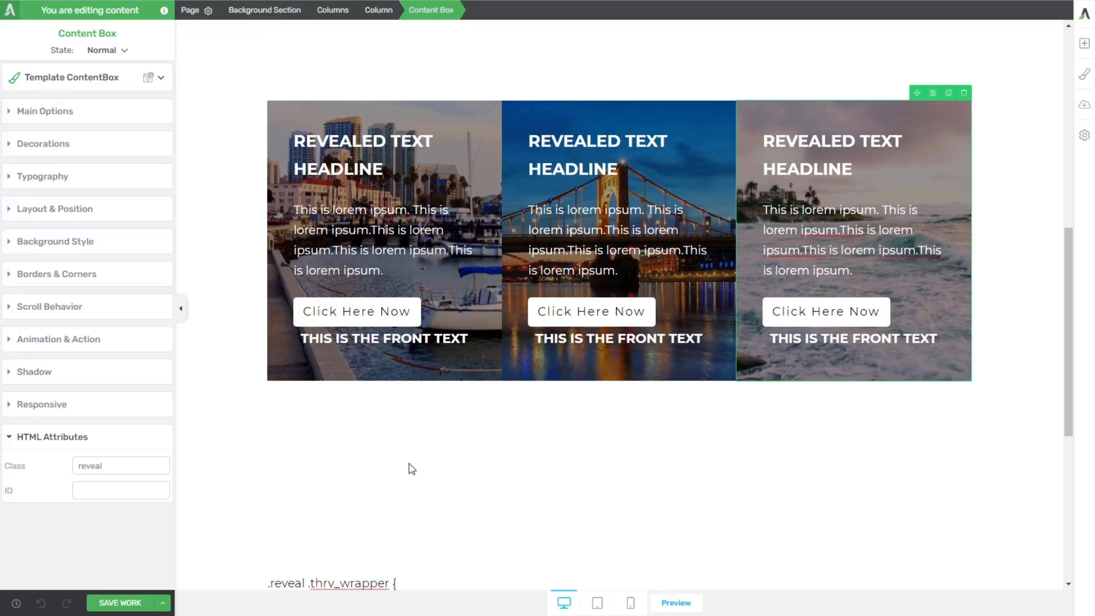
- Give the THIS IS THE FRONT TEXT element in the San Diego column relative positioning with a vertical offset of -175 px
click(411, 339)
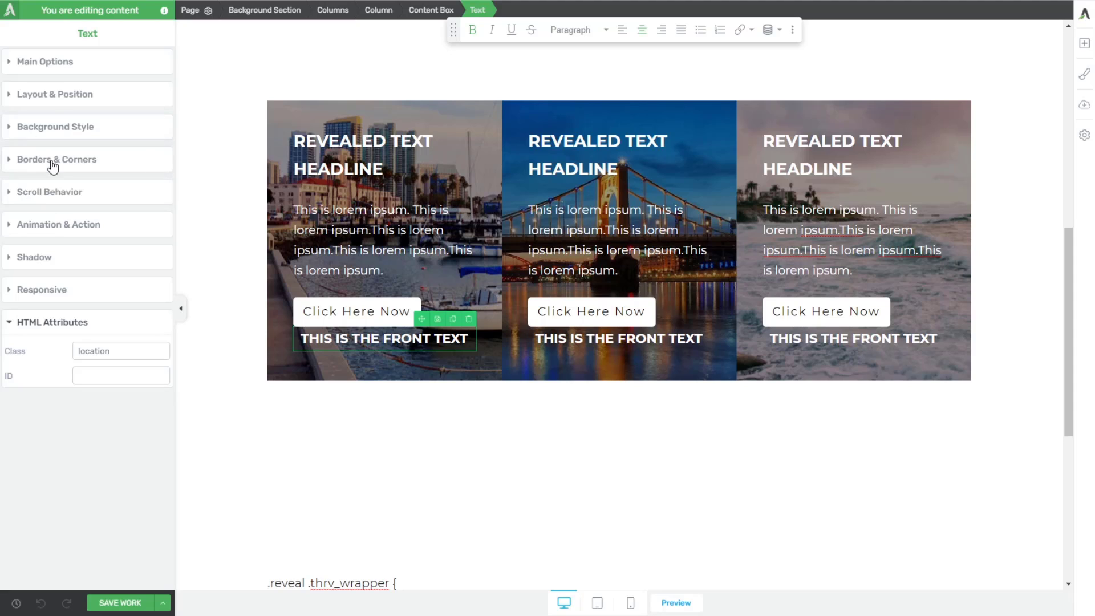
click(55, 95)
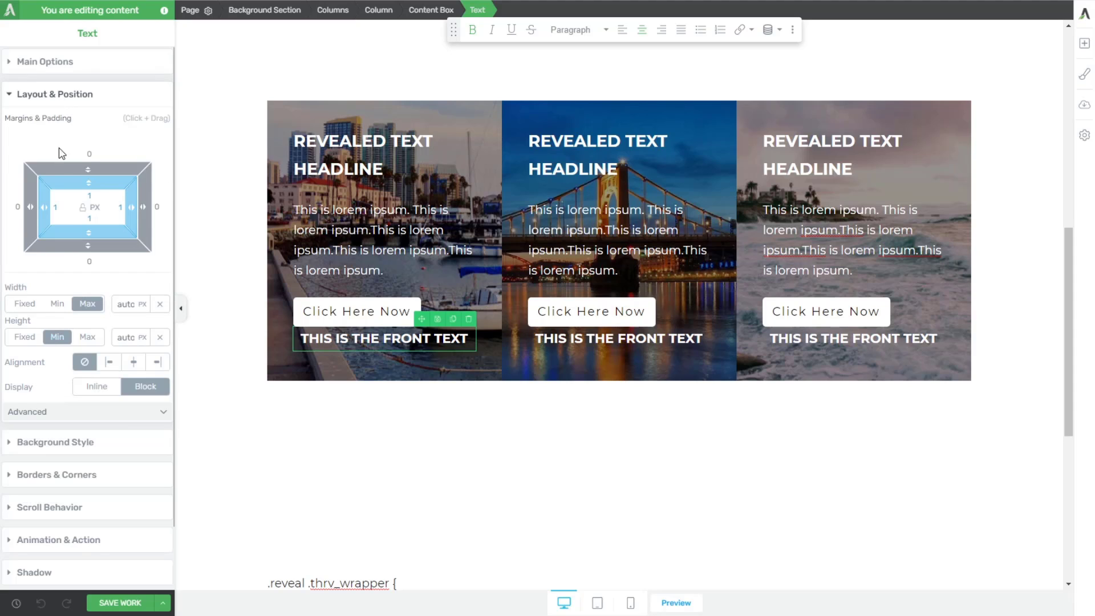
click(160, 413)
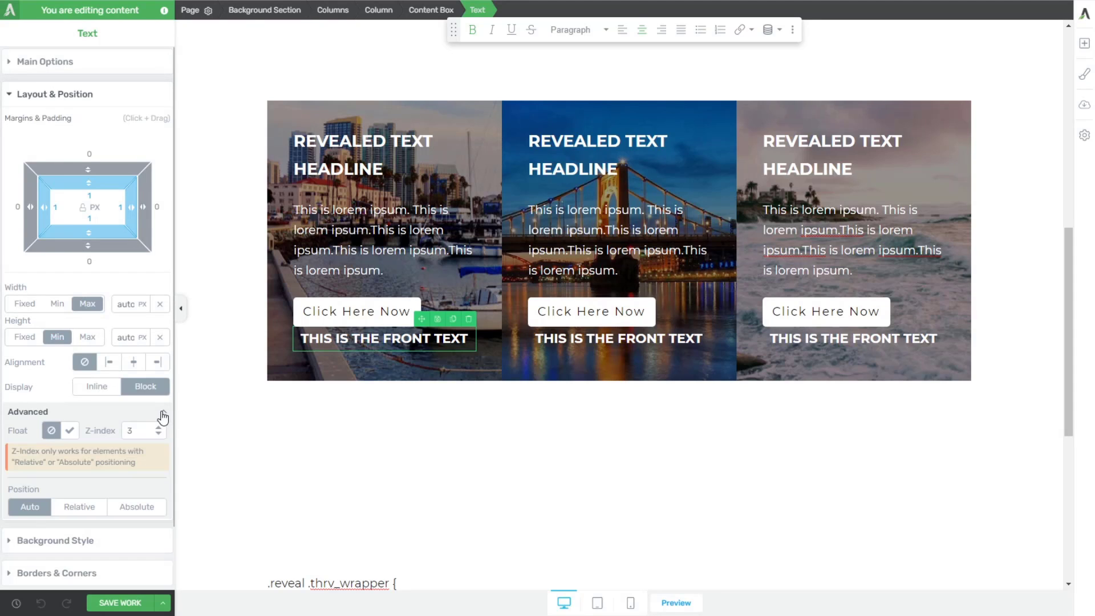
click(79, 507)
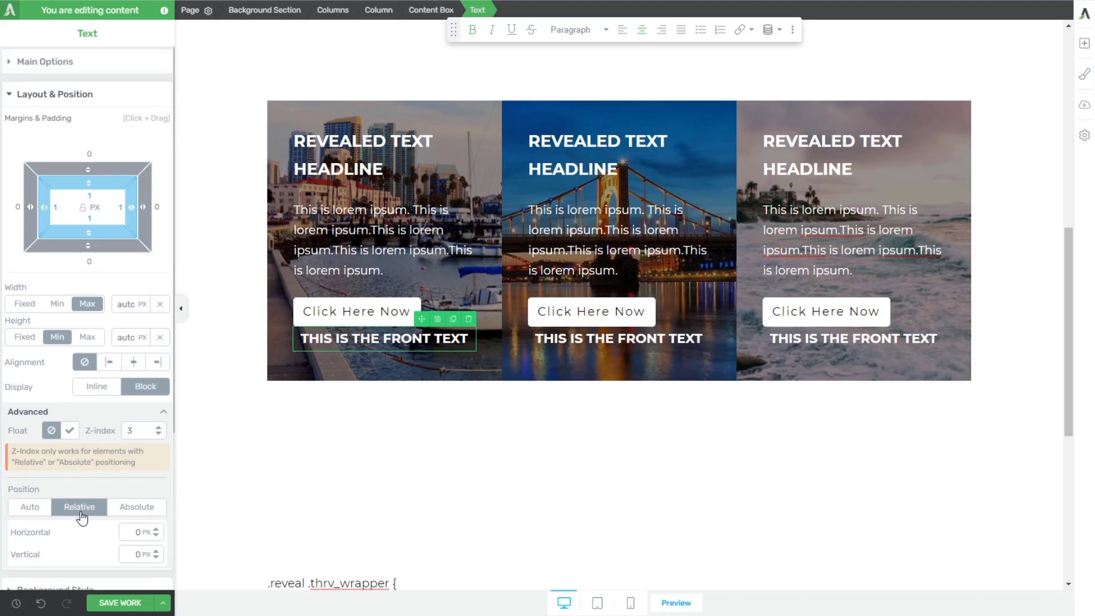
scroll(80, 502, down, 2)
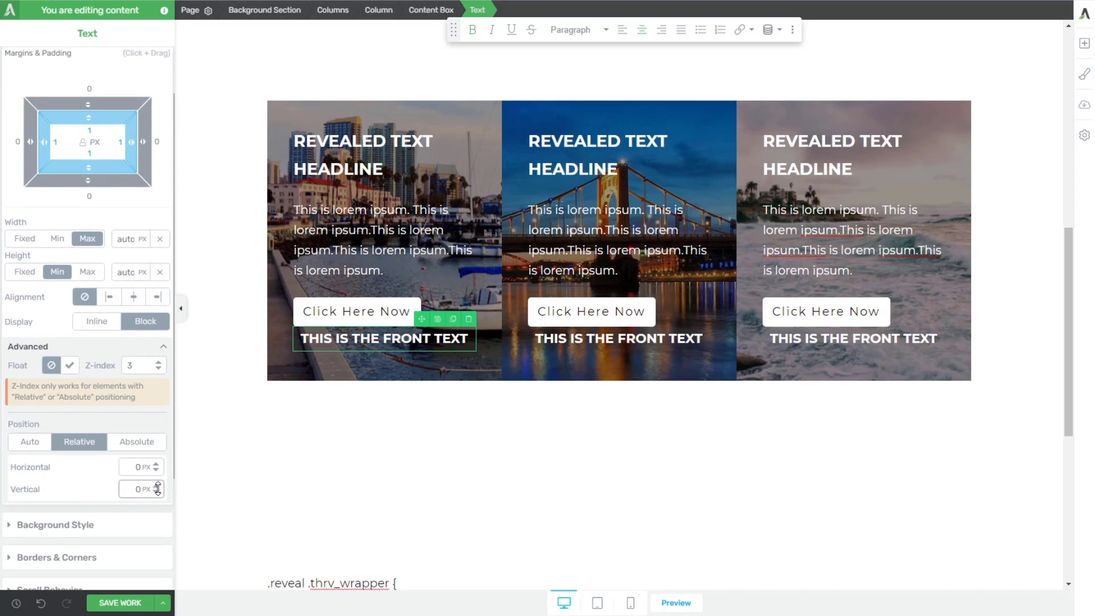
drag(155, 487, 165, 600)
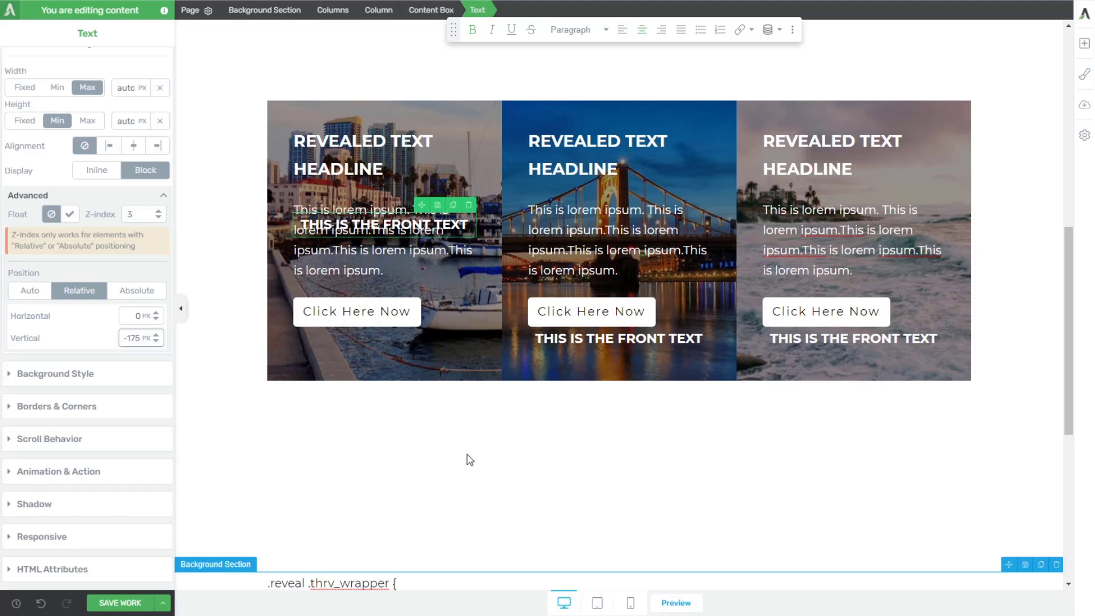
- Give the THIS IS THE FRONT TEXT elements in the bridge and ocean columns relative positioning with a vertical offset of -175 px
click(699, 338)
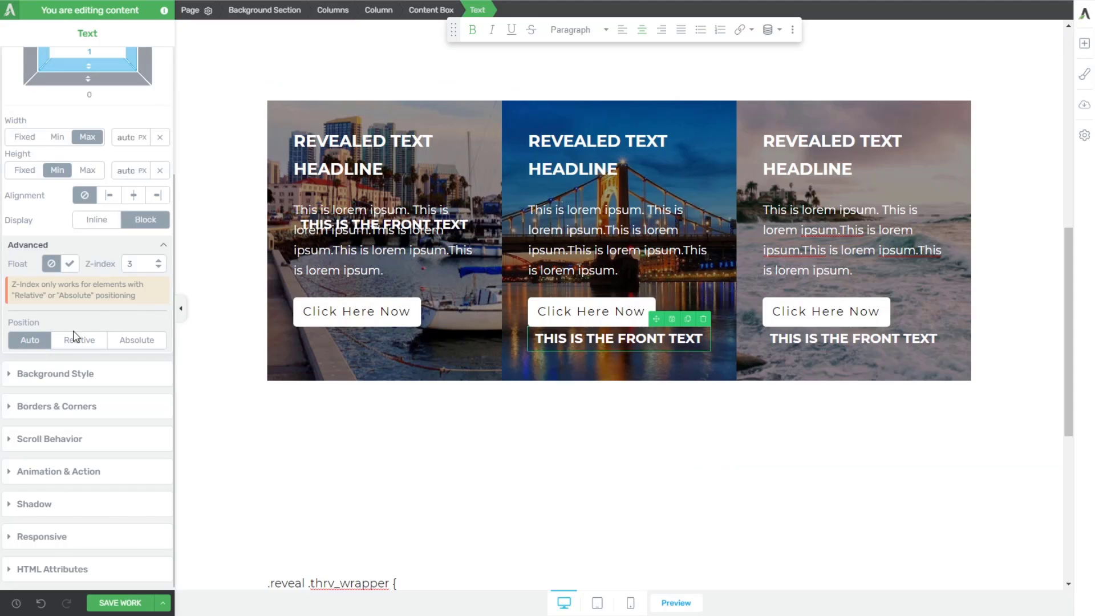
click(79, 341)
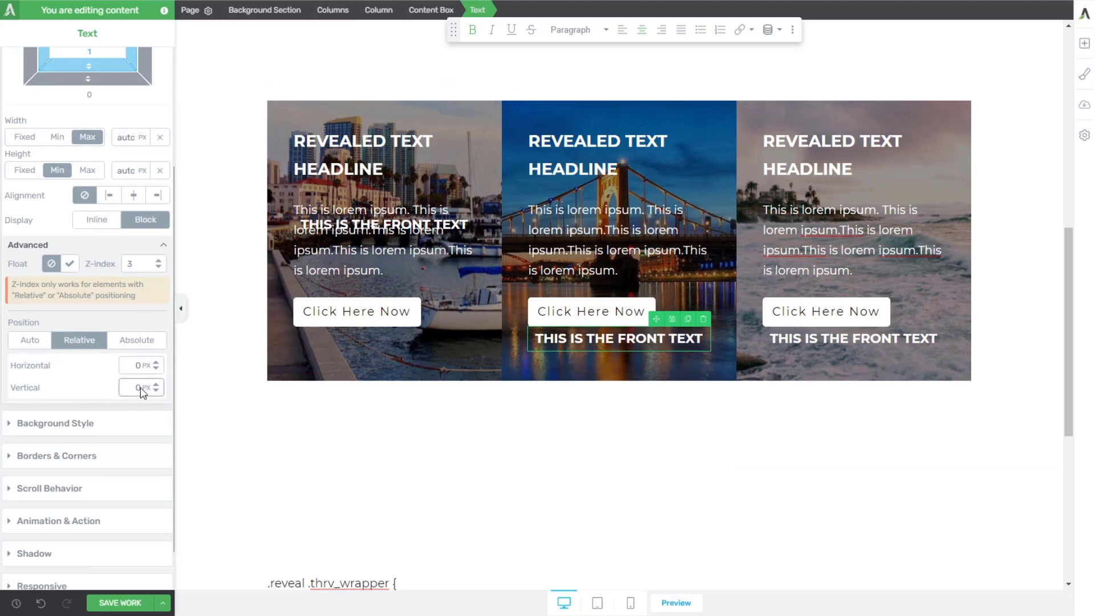
double_click(138, 388)
text(-175)
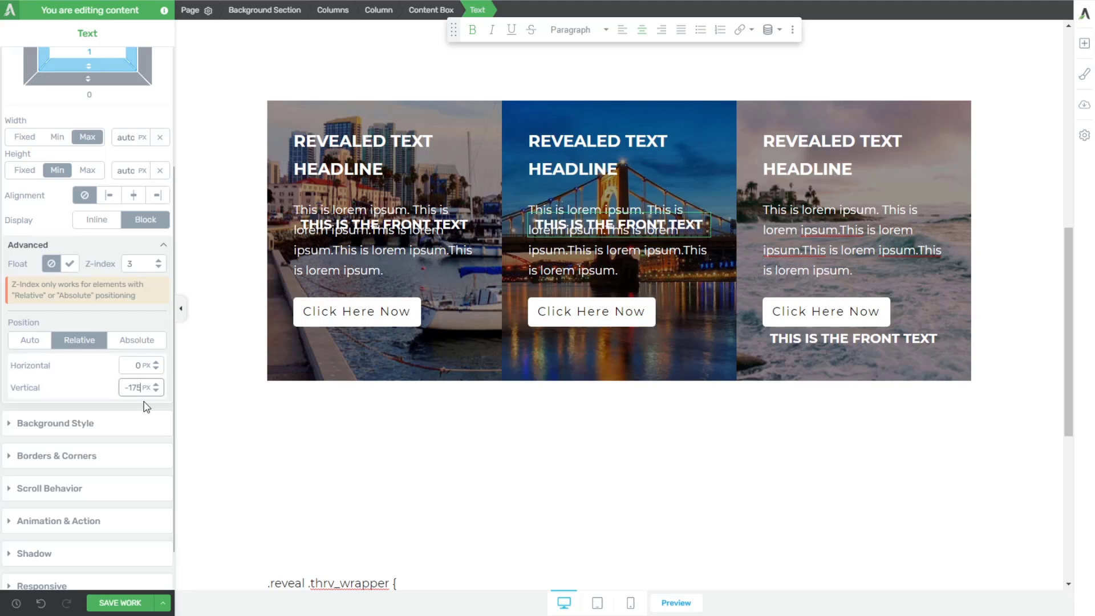
click(852, 338)
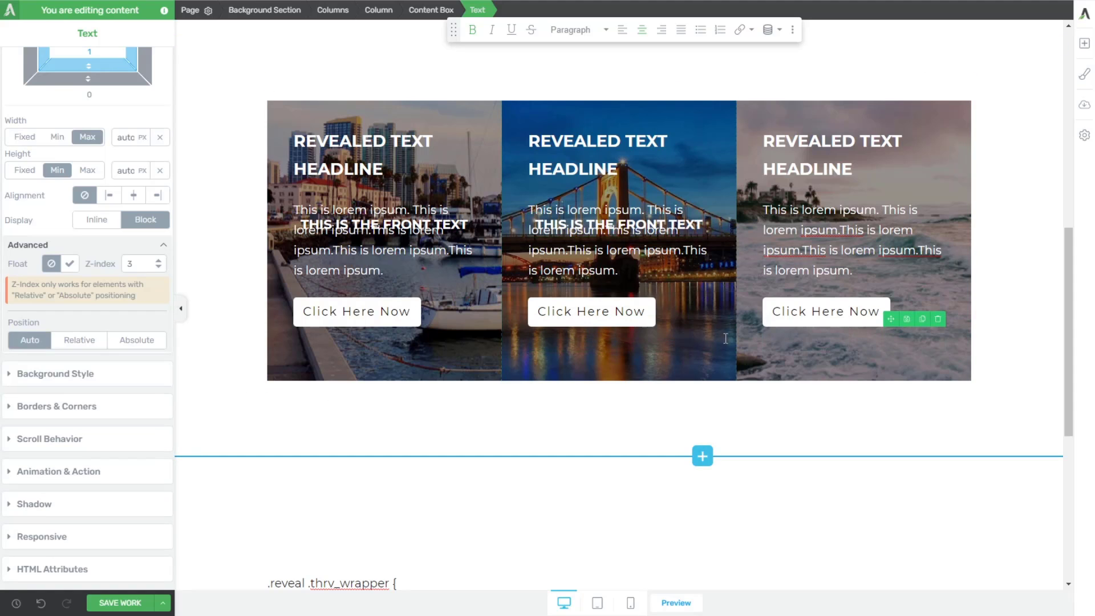
click(79, 340)
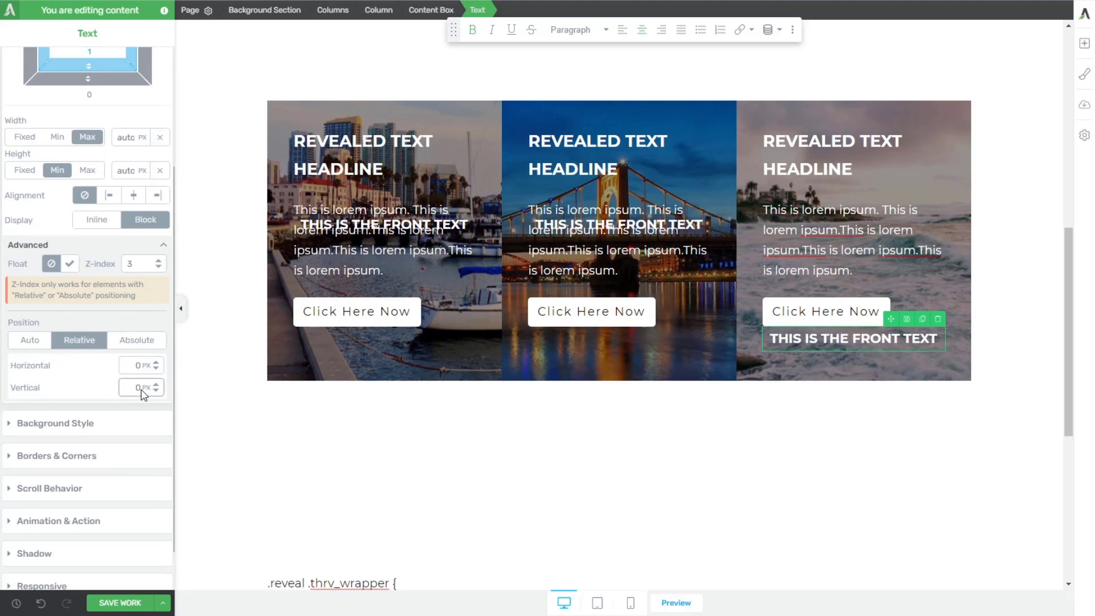
text(-175)
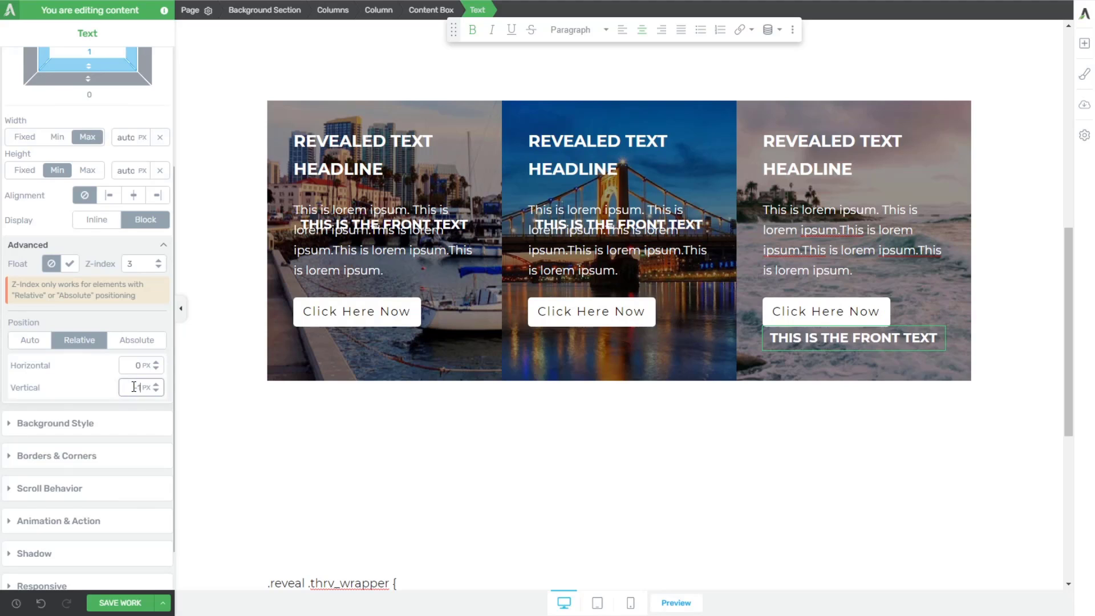
- Save the page and preview the hover states of the San Diego, Chicago and San Francisco cards
click(120, 602)
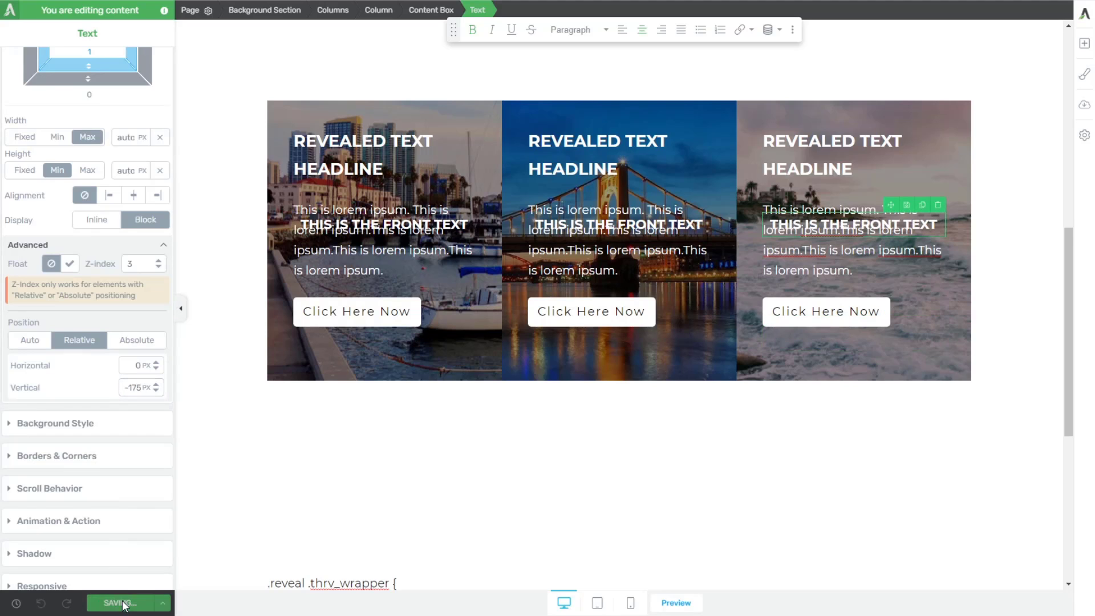
click(676, 603)
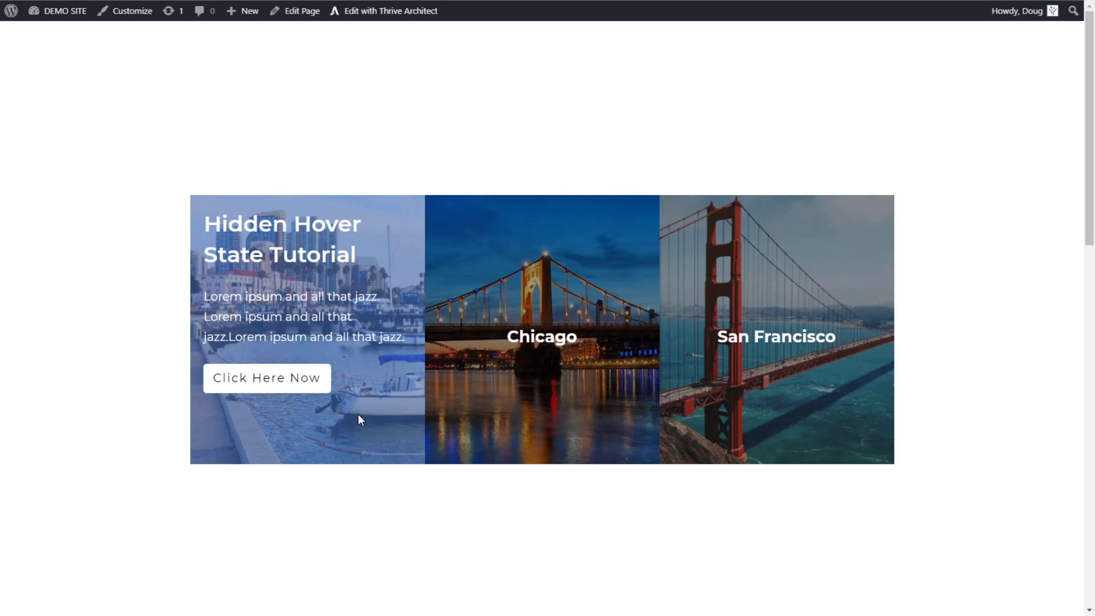
mouse_move(487, 441)
mouse_move(764, 427)
mouse_move(547, 417)
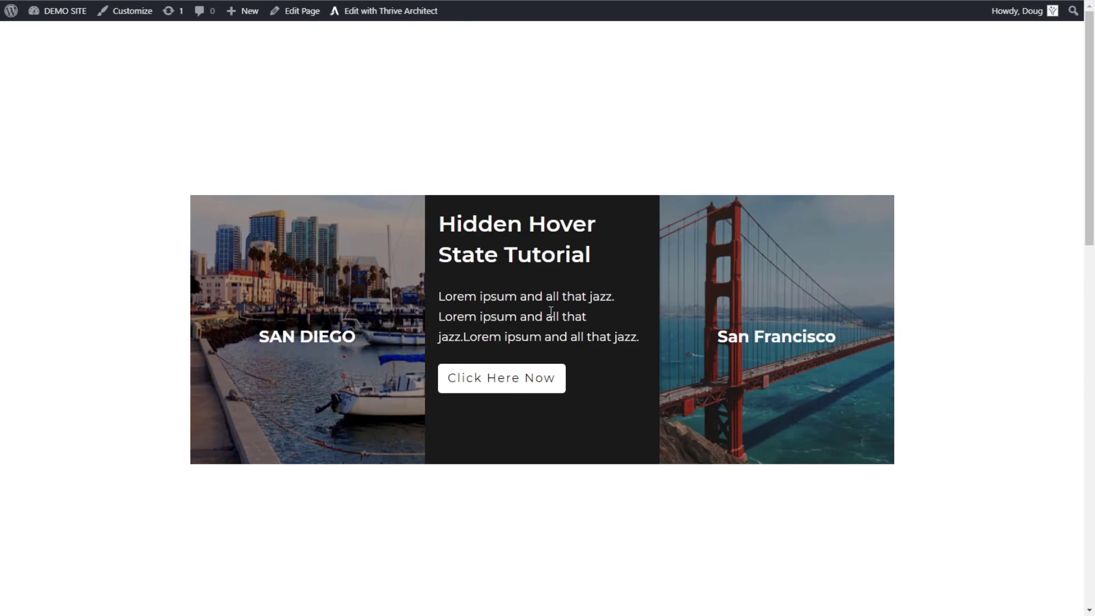
mouse_move(262, 308)
mouse_move(796, 360)
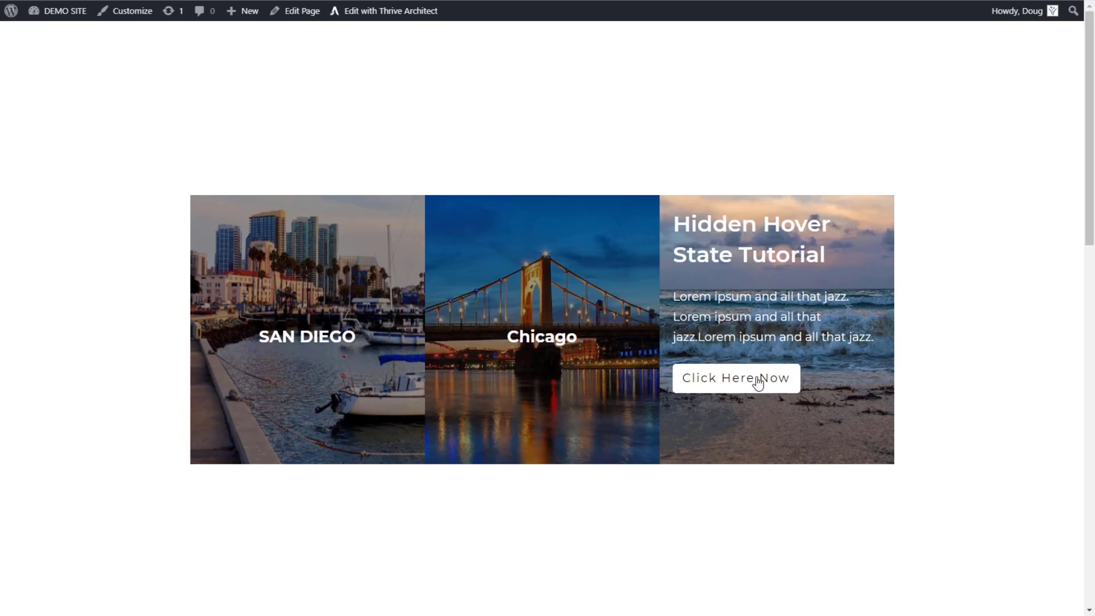
mouse_move(532, 384)
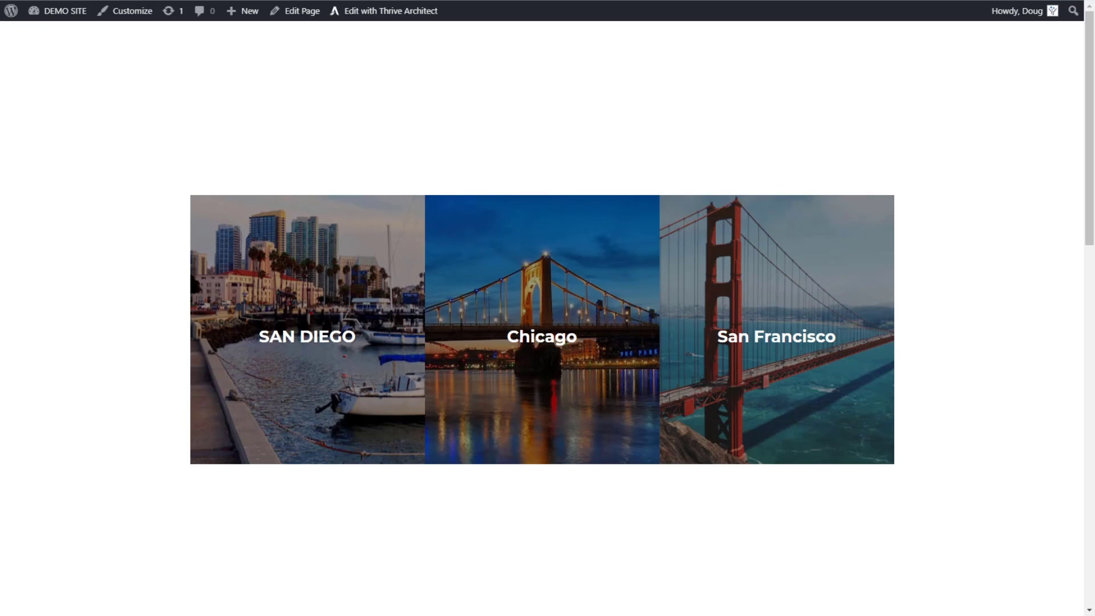
- Compare the lower cards' front text placement and hover content with the three city cards in the upper example
scroll(907, 141, down, 10)
scroll(717, 206, up, 3)
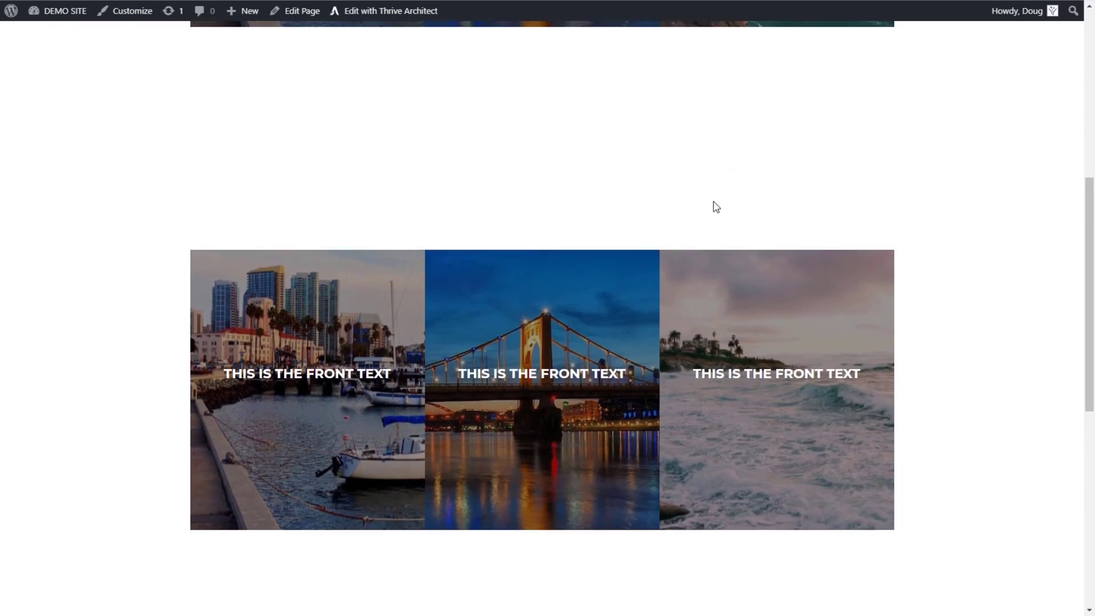
scroll(717, 206, up, 4)
scroll(690, 297, down, 1)
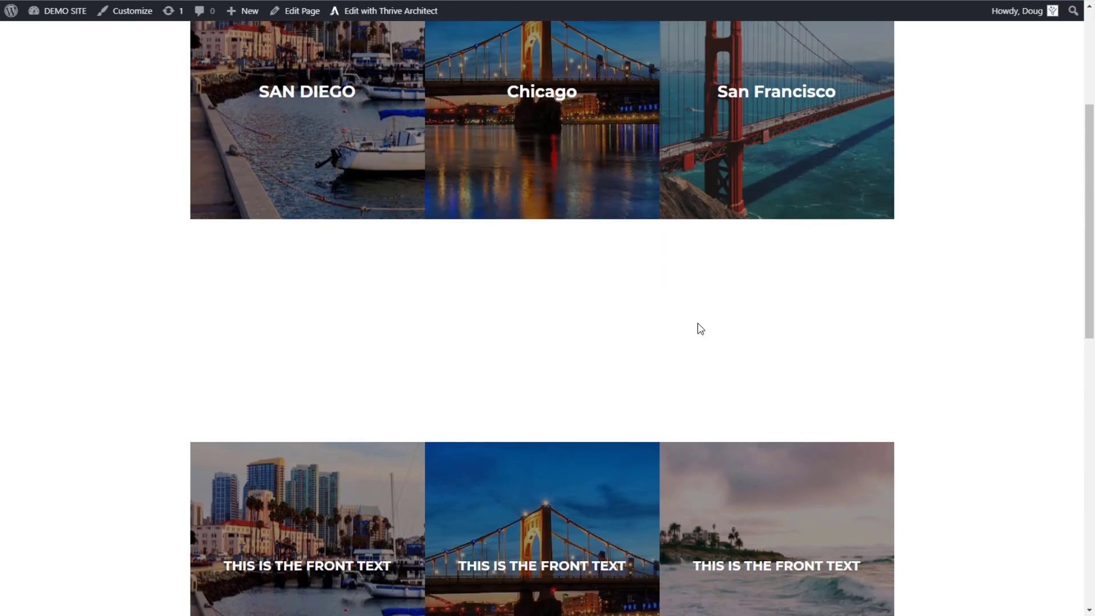
scroll(701, 329, down, 7)
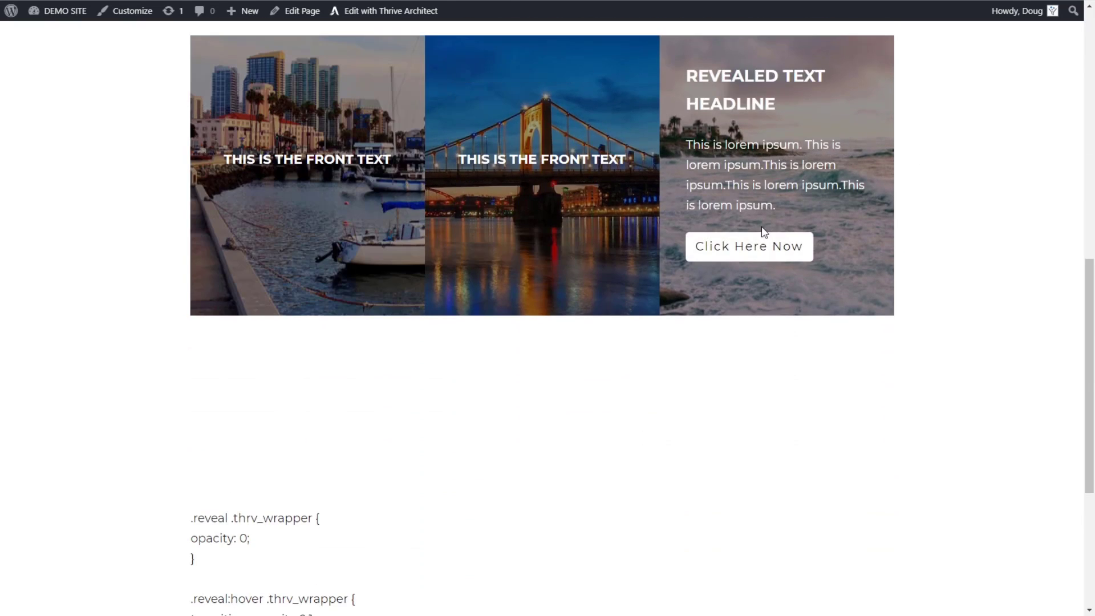
scroll(791, 225, up, 8)
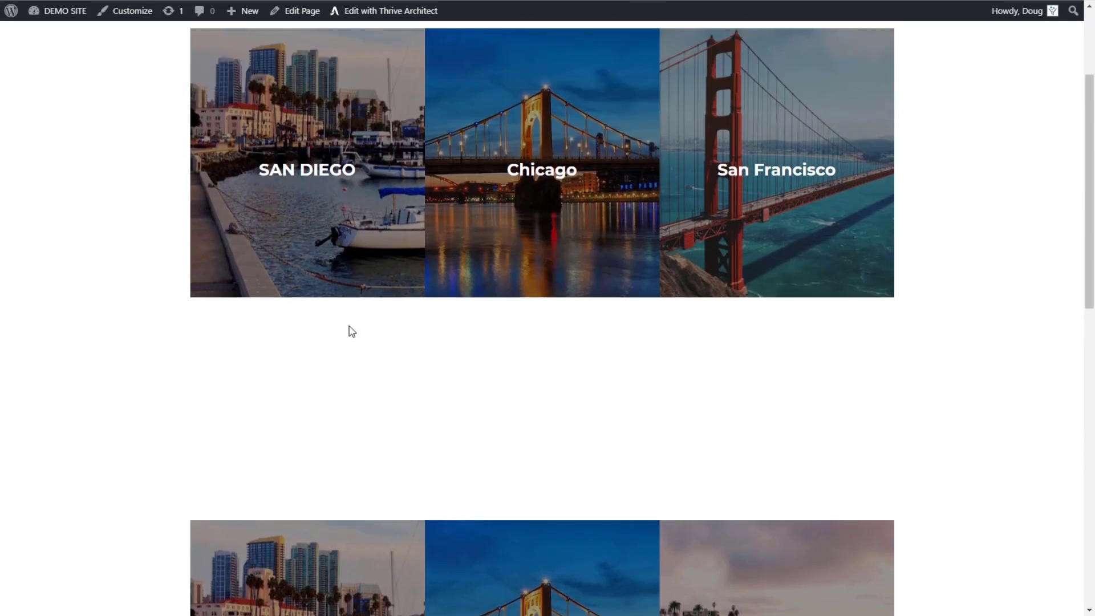
scroll(352, 331, up, 2)
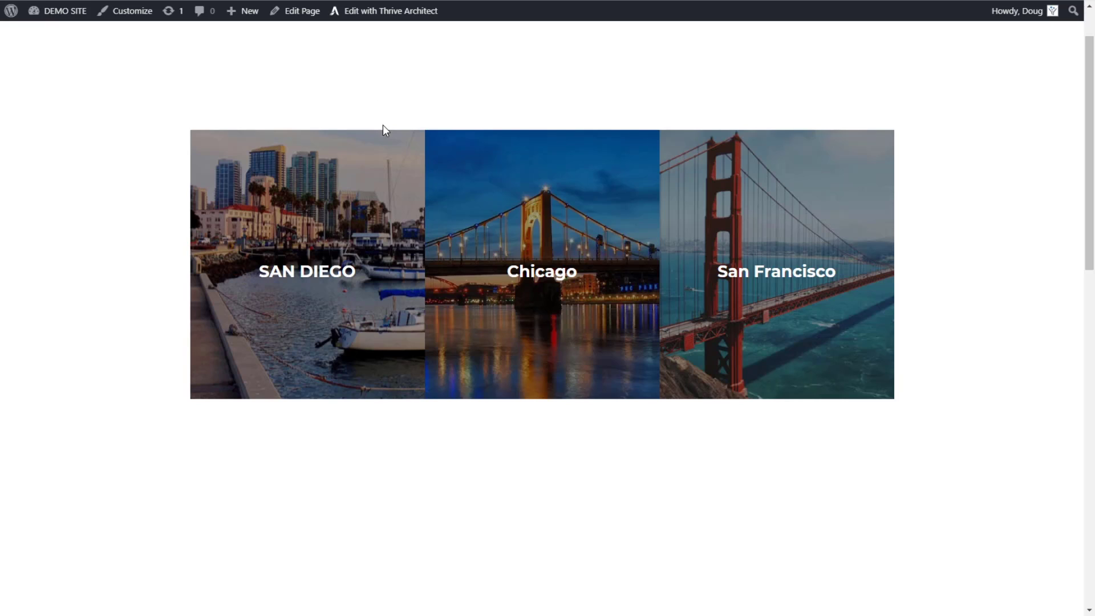
mouse_move(384, 161)
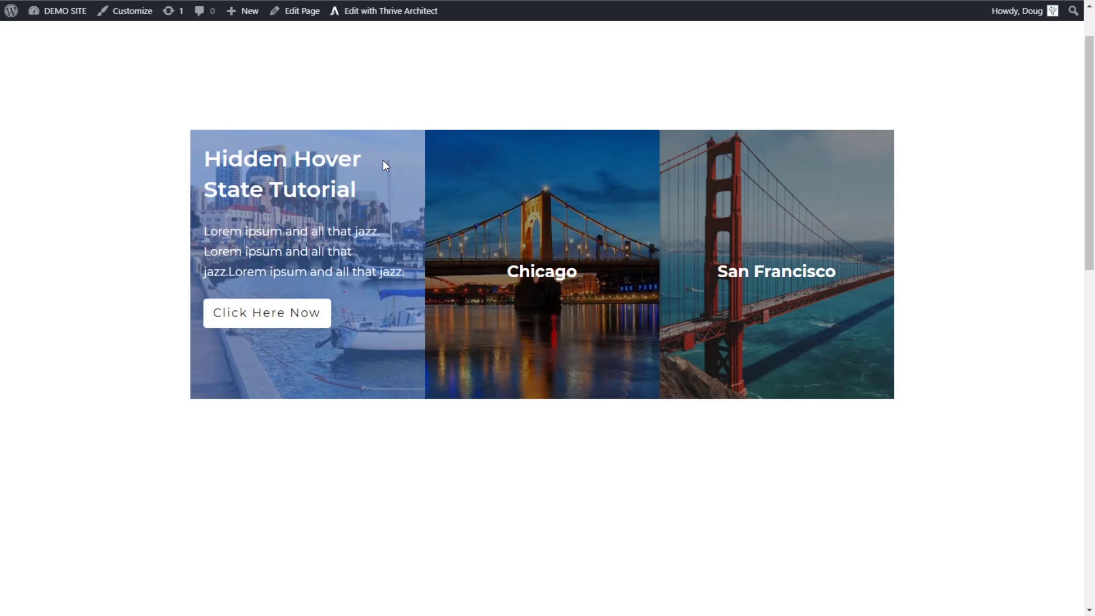
mouse_move(473, 161)
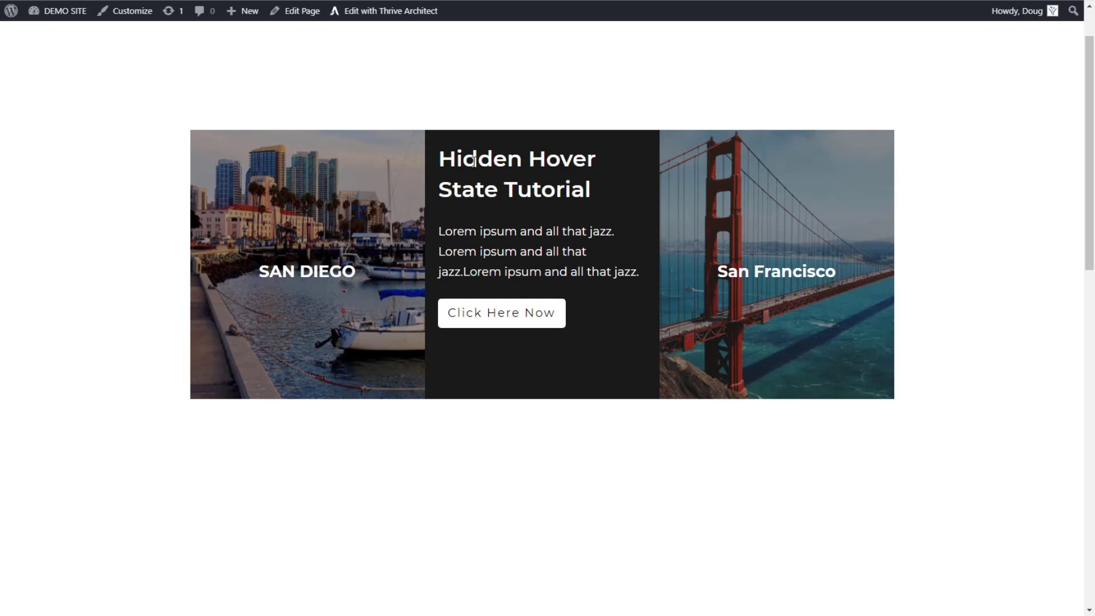
mouse_move(715, 158)
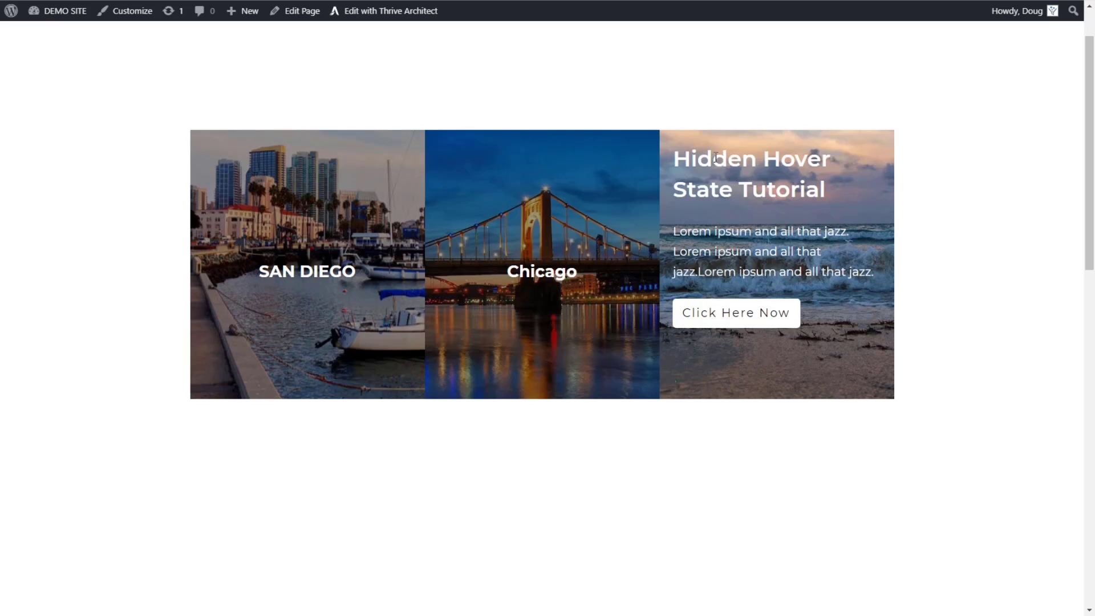